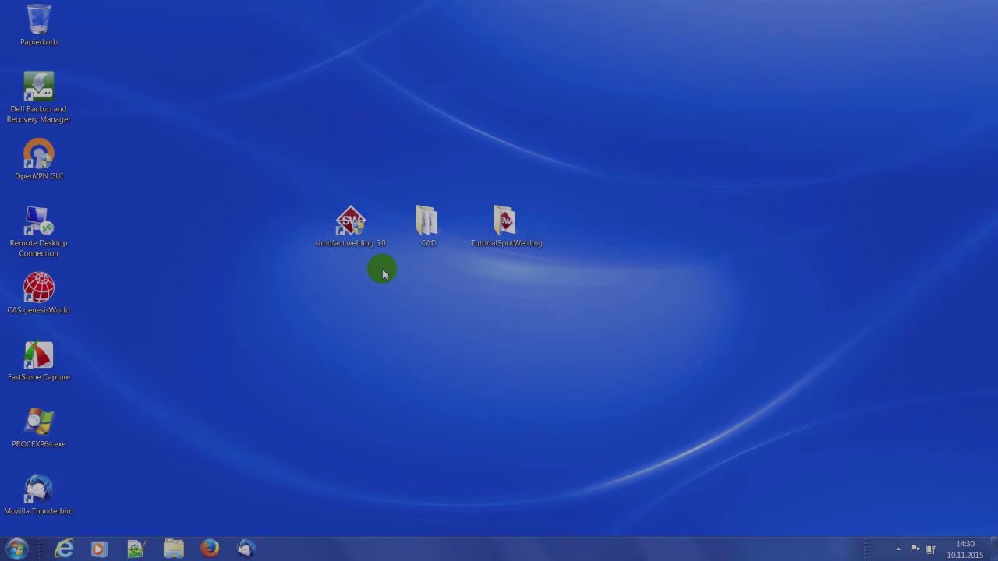
Launch simufact.welding and create a new project named SpotWelding on the Desktop
double_click(362, 231)
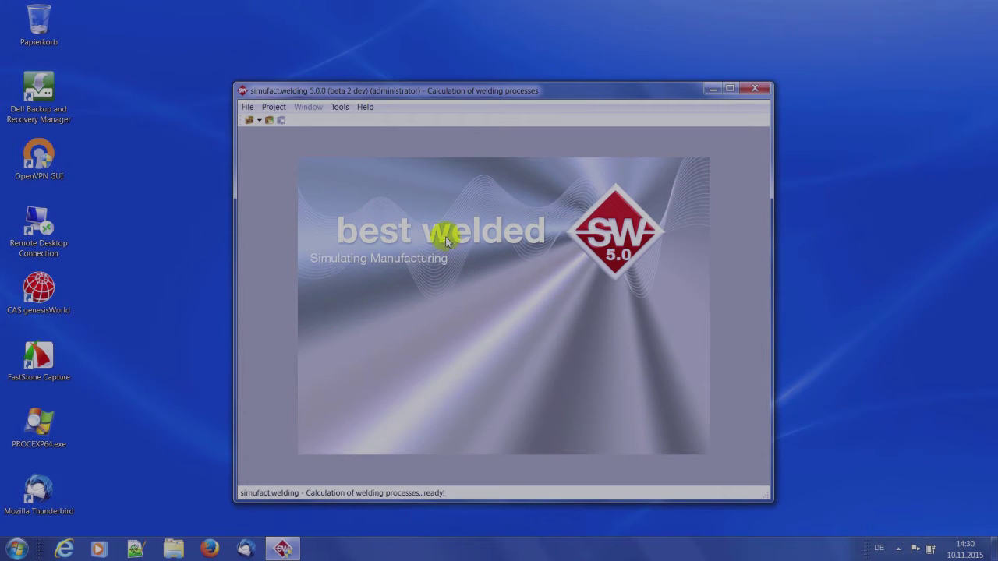
click(271, 107)
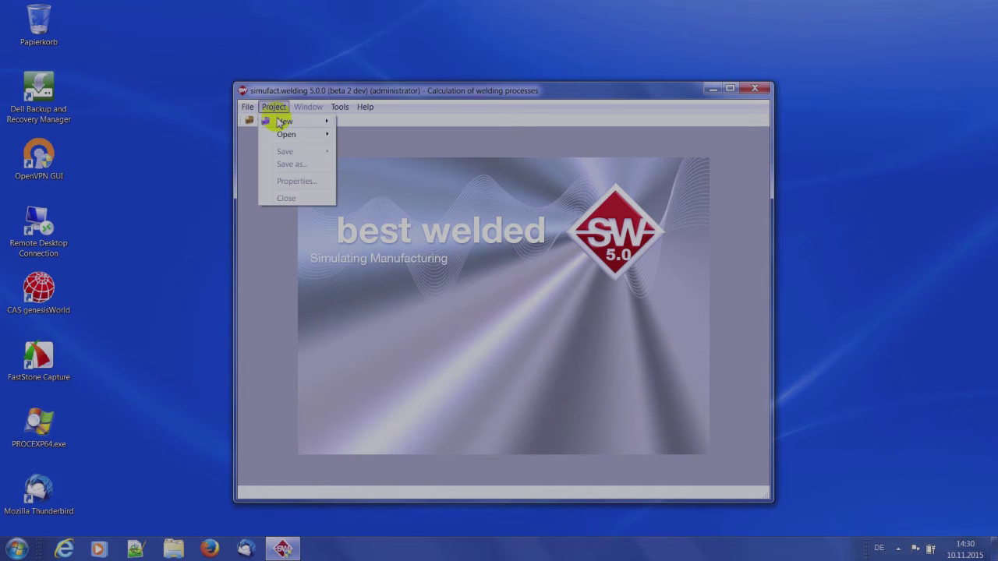
mouse_move(275, 122)
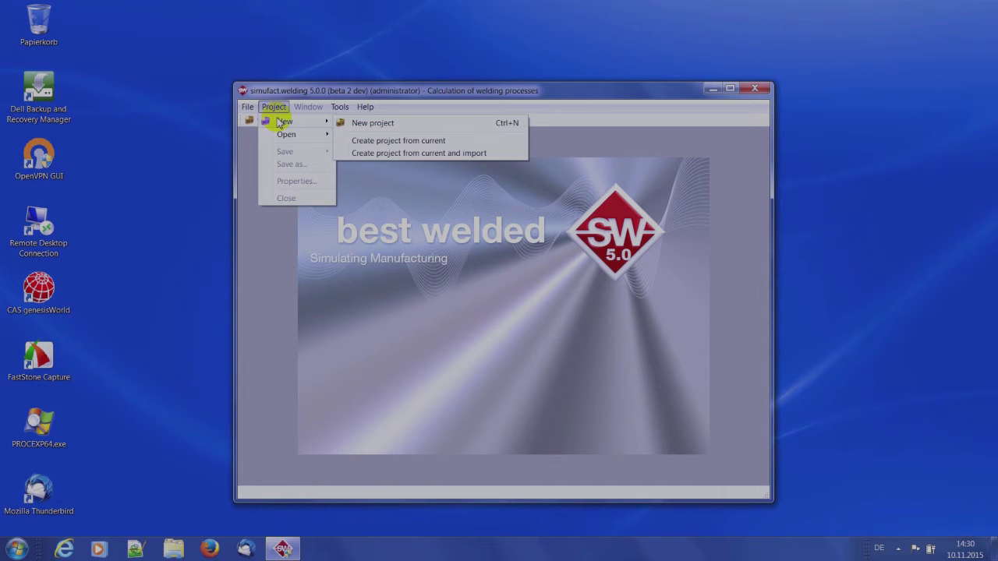
click(366, 123)
drag(456, 260, 386, 260)
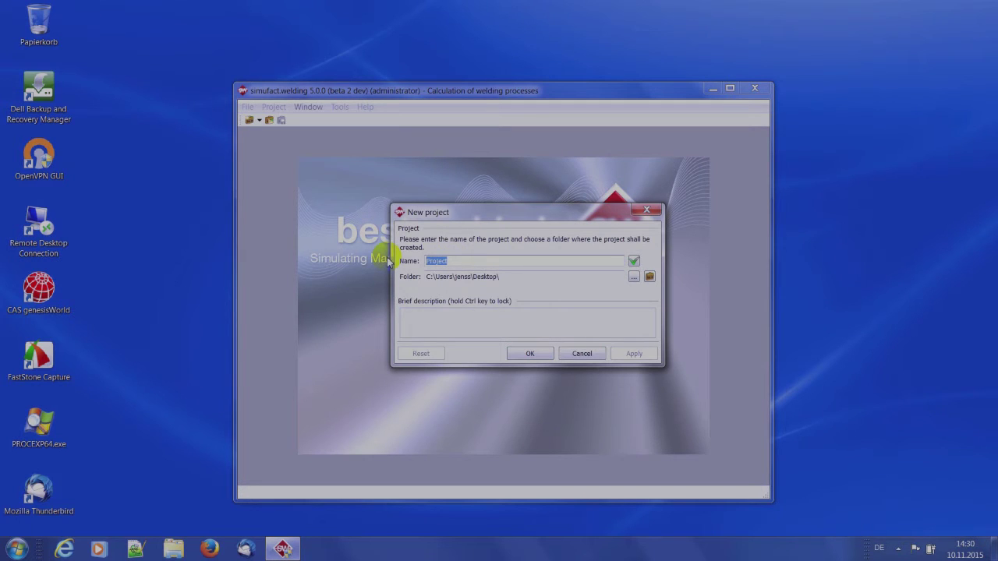
text(SpotWelding)
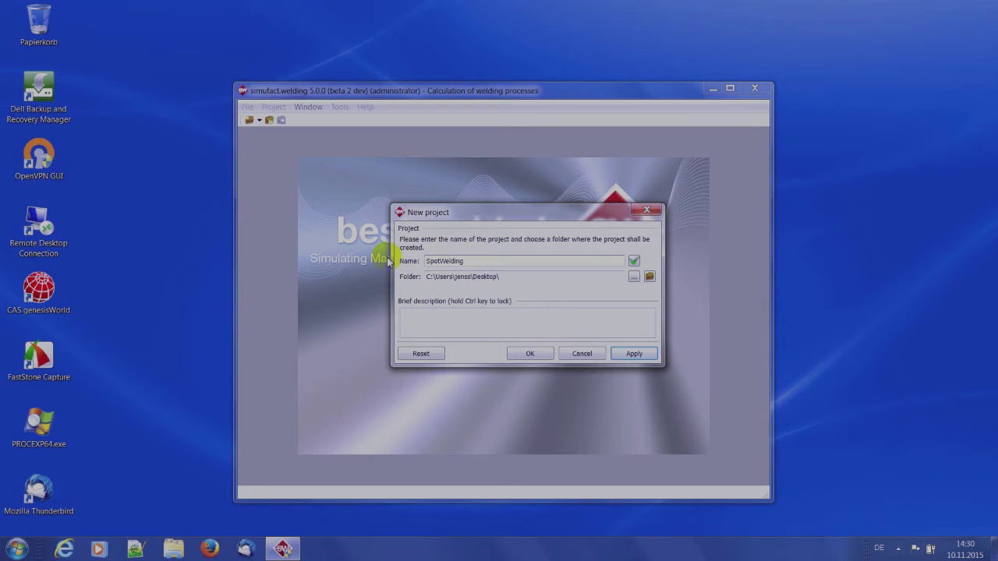
click(530, 353)
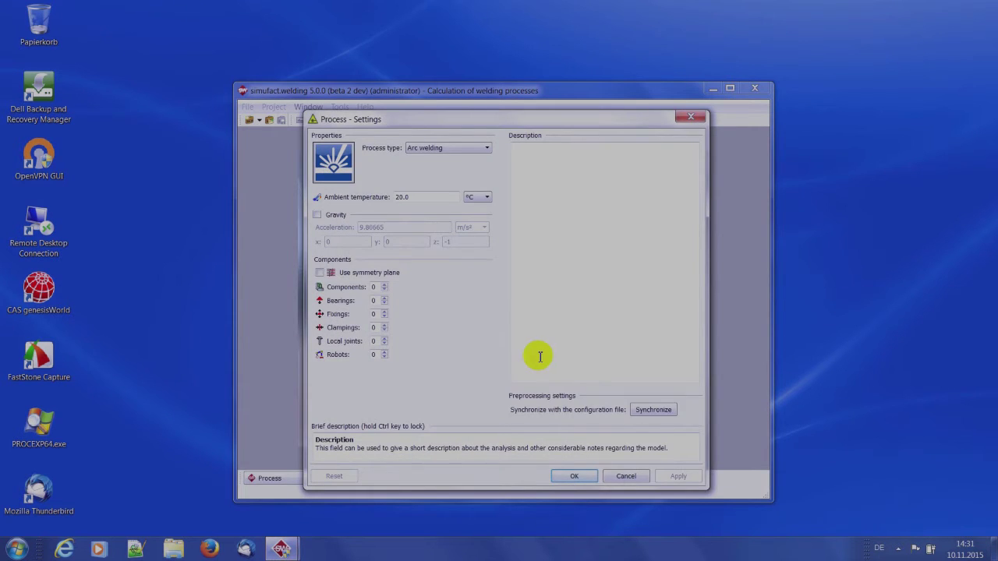
Choose Resistance spot welding with 2 components, 2 fixings and 1 C spot gun
click(459, 149)
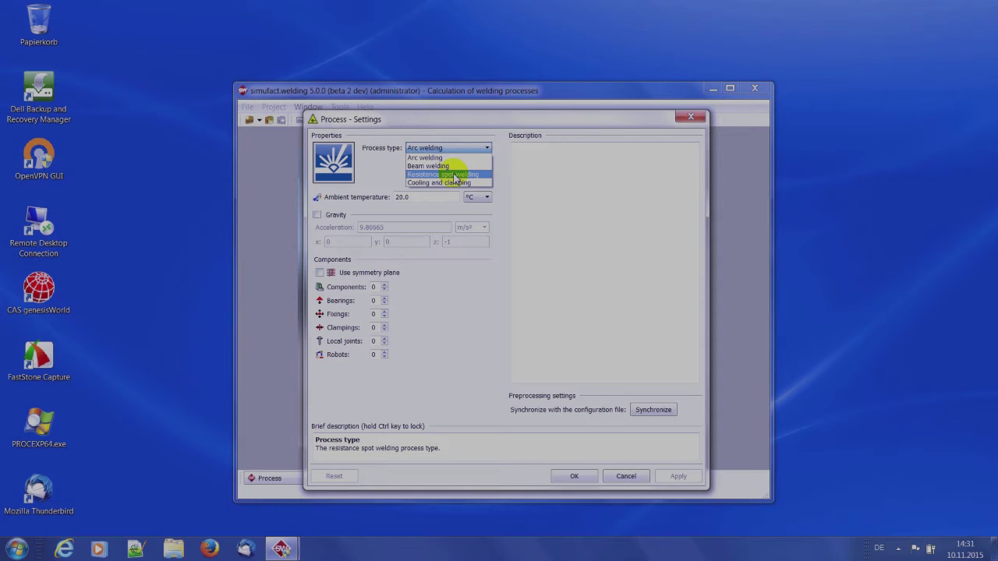
click(455, 175)
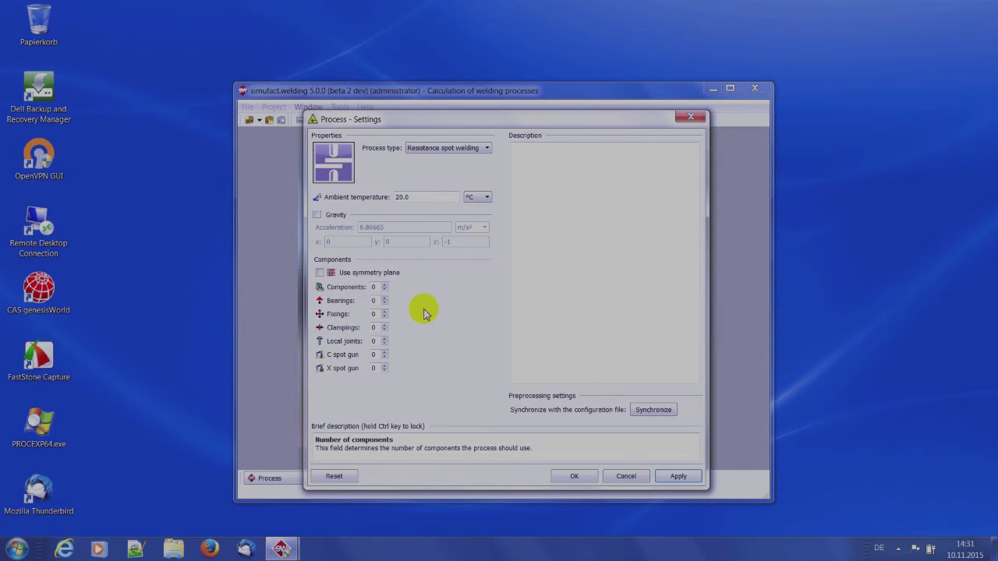
click(385, 288)
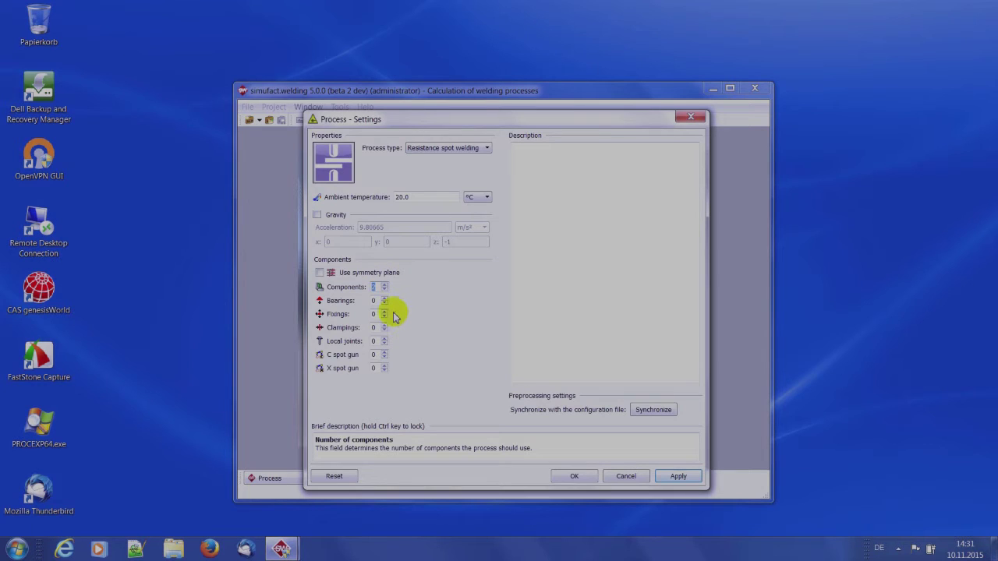
click(386, 314)
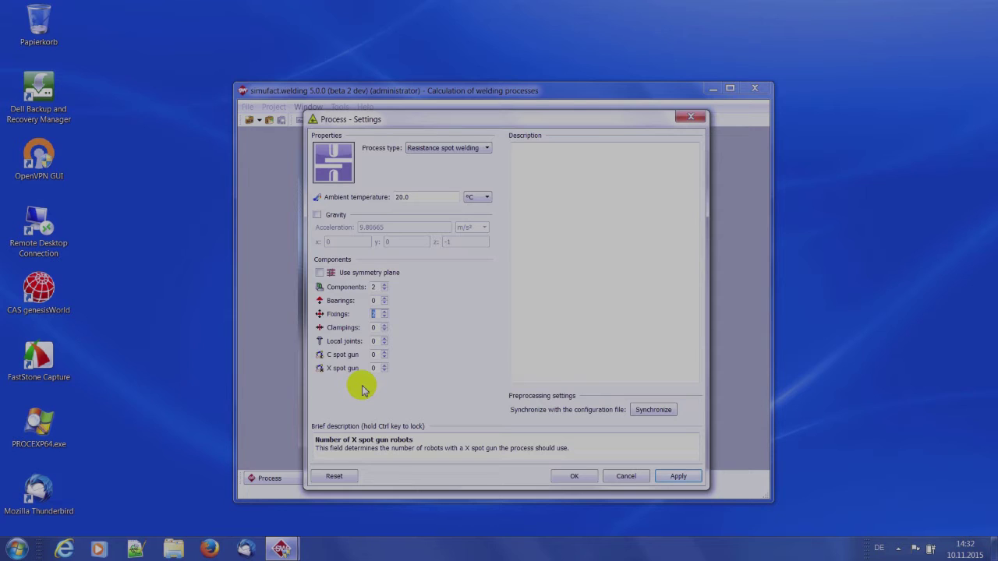
click(385, 356)
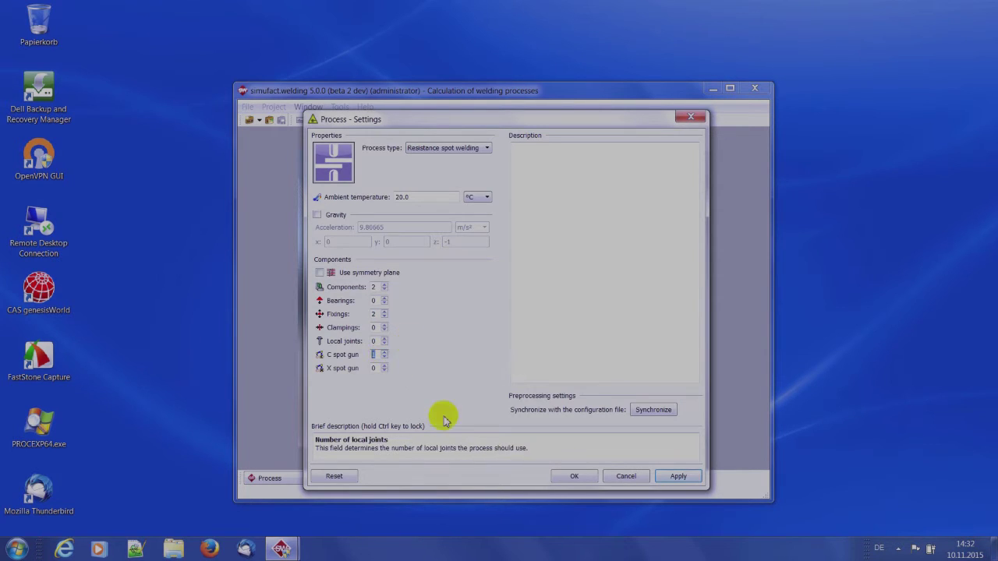
click(567, 478)
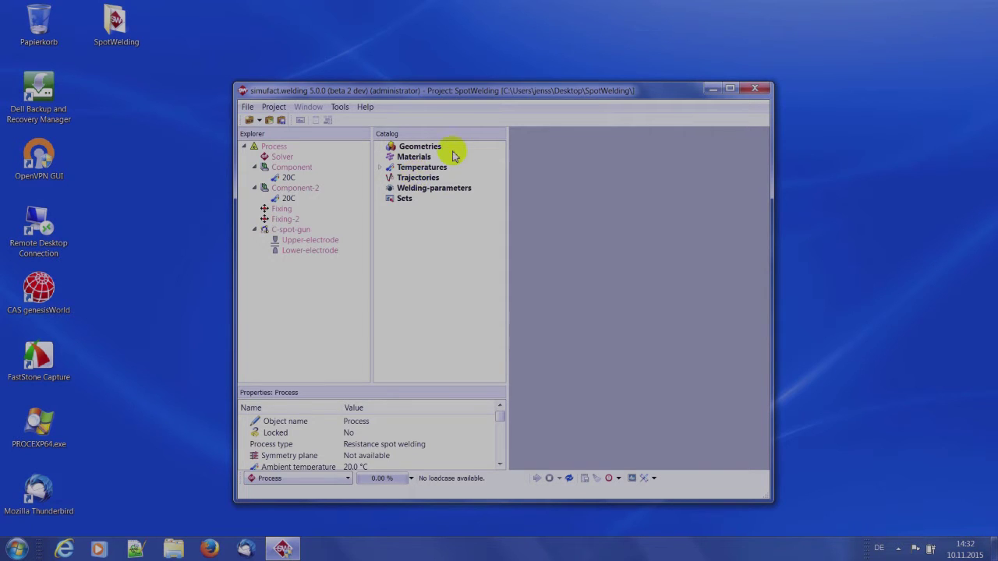
Maximize the window and rename the Process item in the Explorer to SpotWelding
click(729, 90)
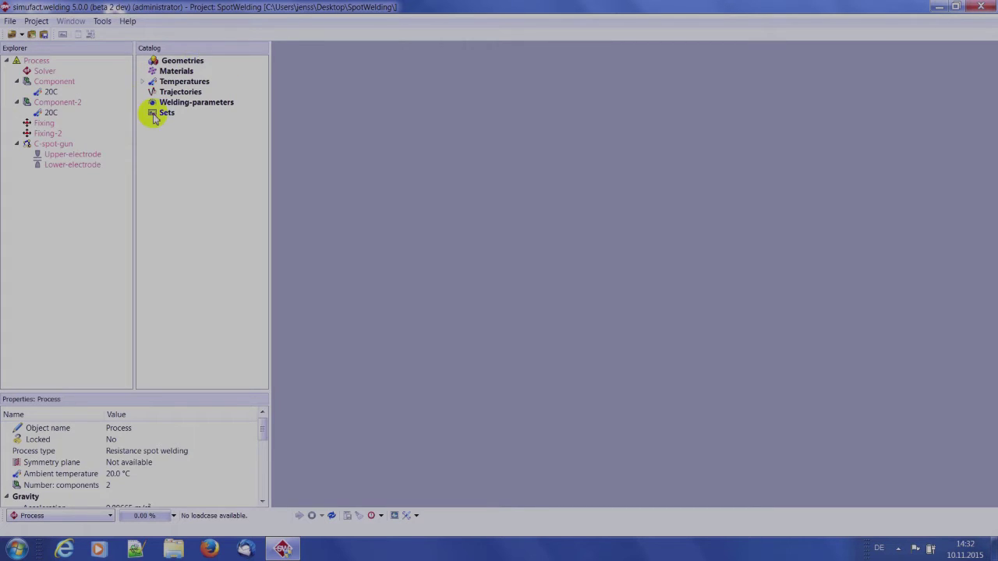
right_click(37, 64)
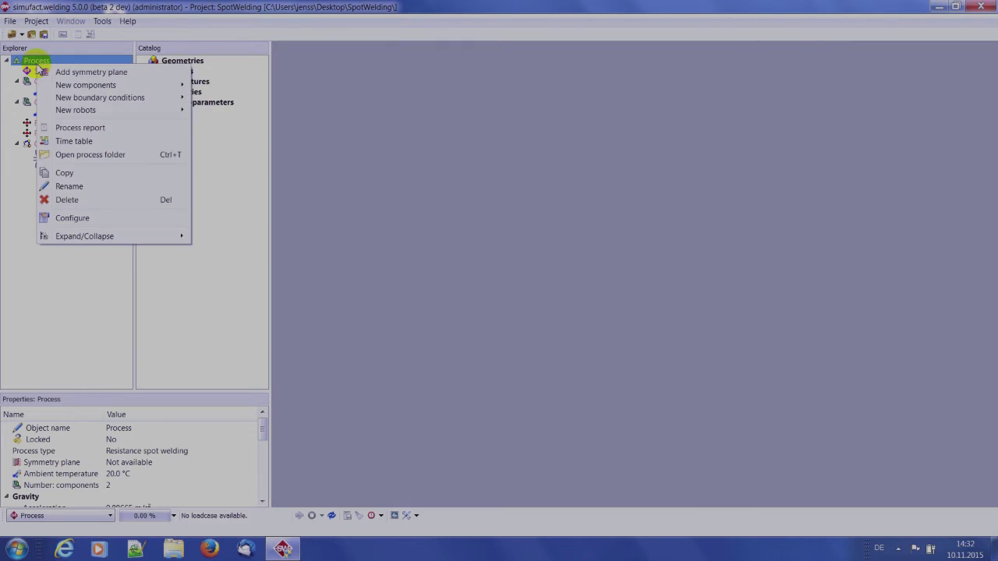
click(78, 187)
text(Sp)
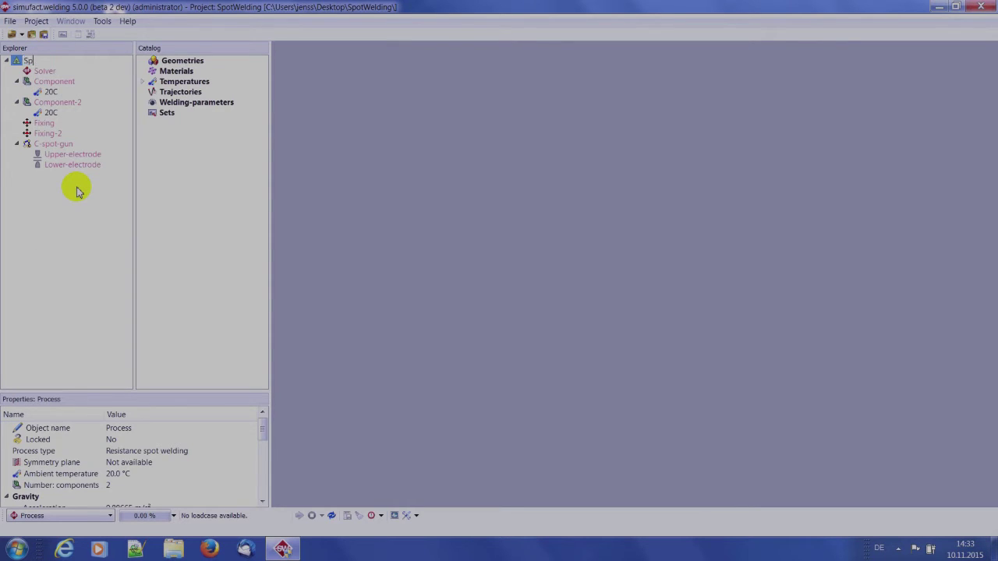
text(otWelding)
key(Return)
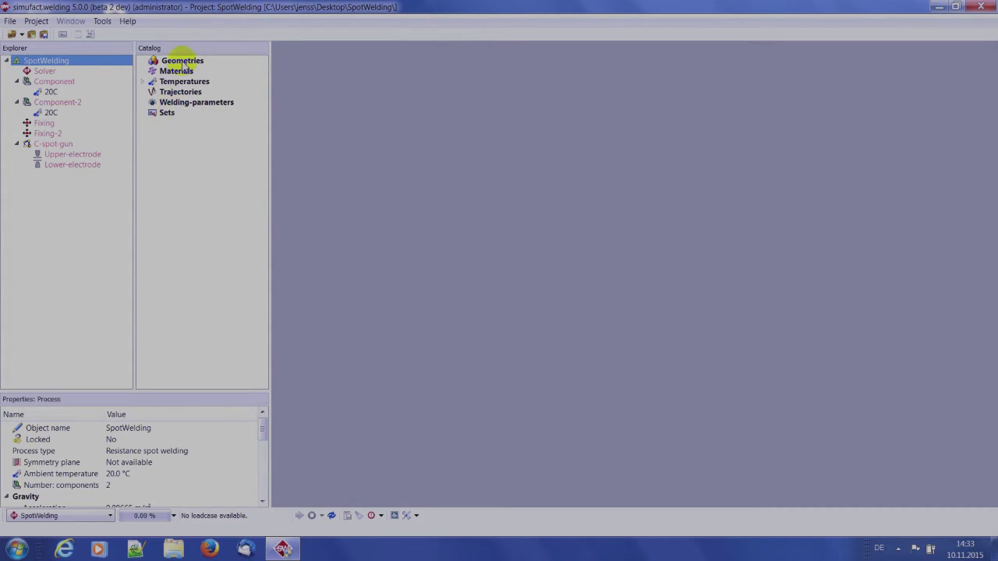
Import the four .bdf geometry files from the CAD folder into Geometries
right_click(184, 65)
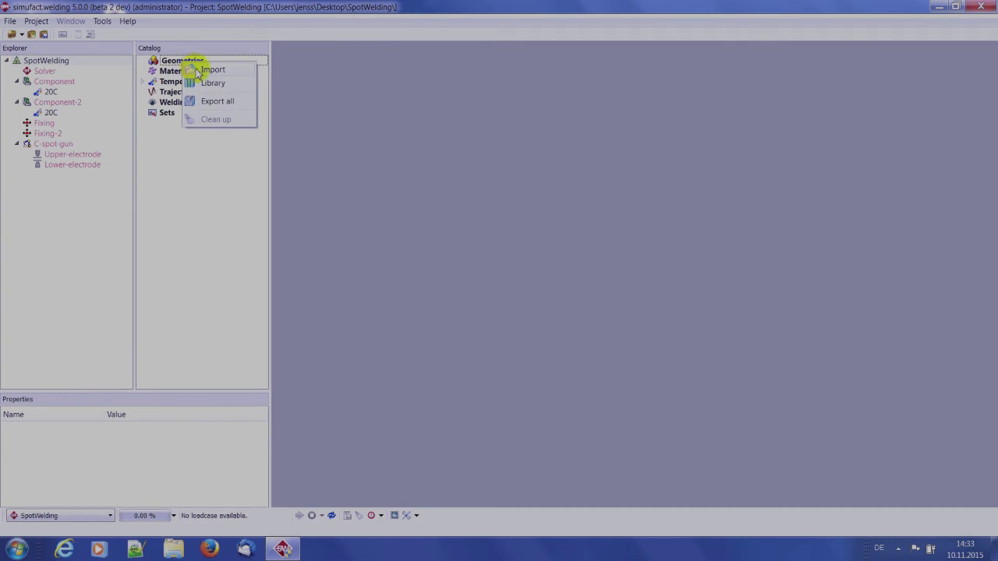
click(199, 71)
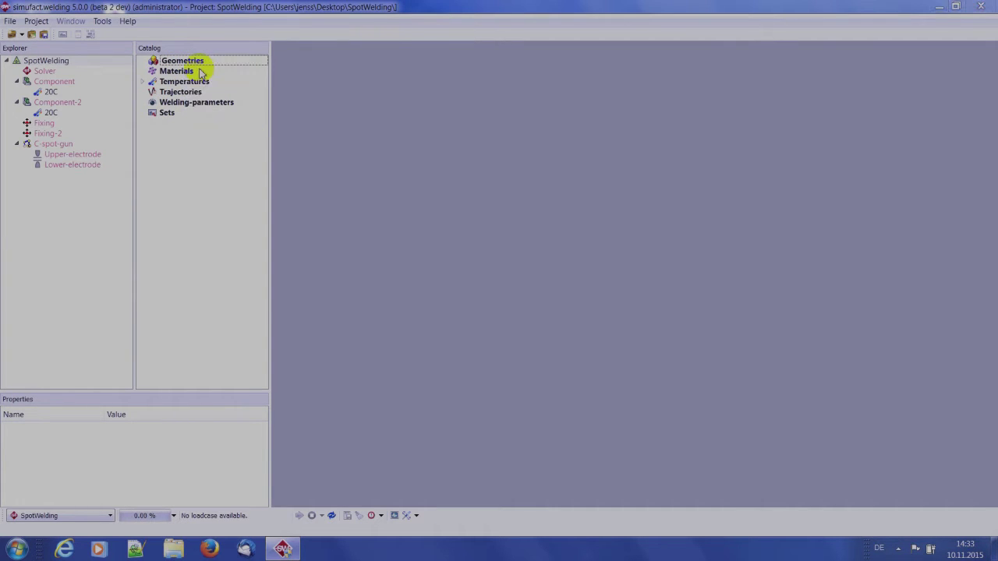
drag(187, 26, 438, 80)
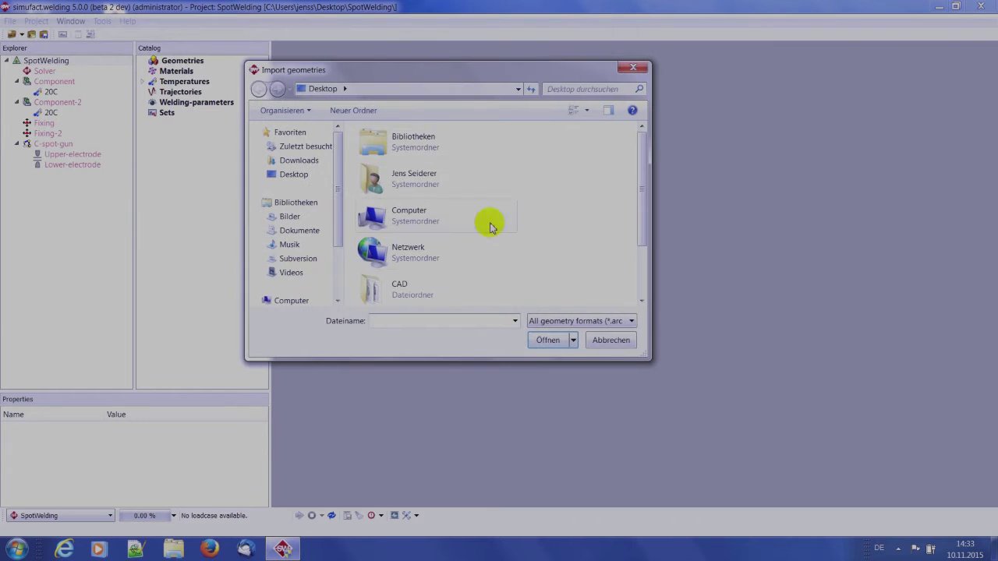
double_click(411, 287)
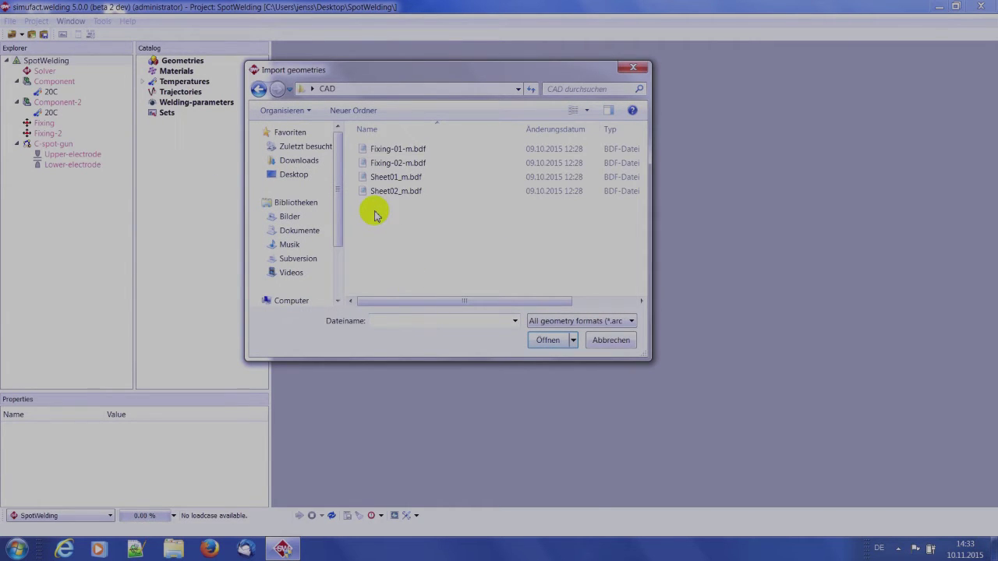
drag(379, 208, 449, 146)
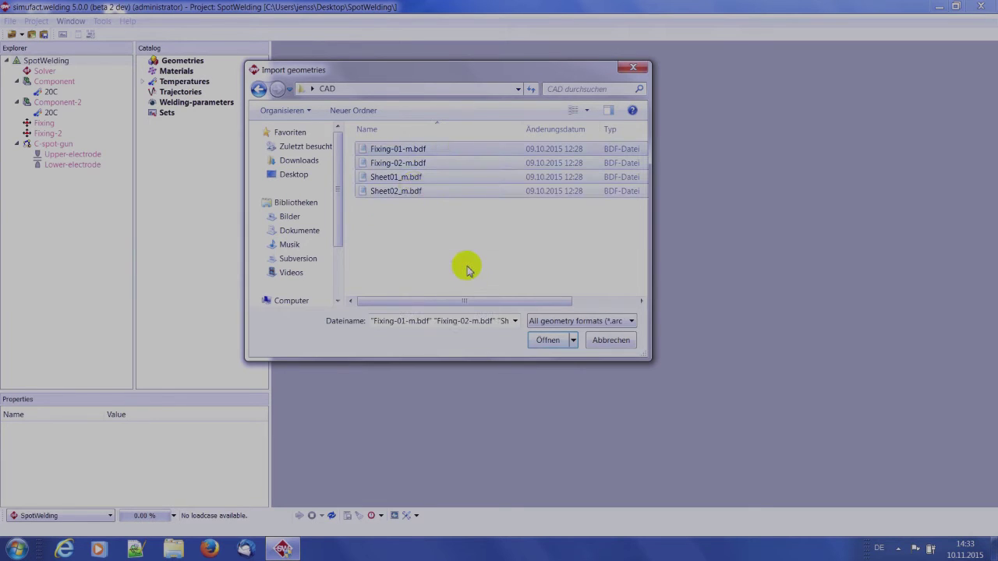
click(545, 341)
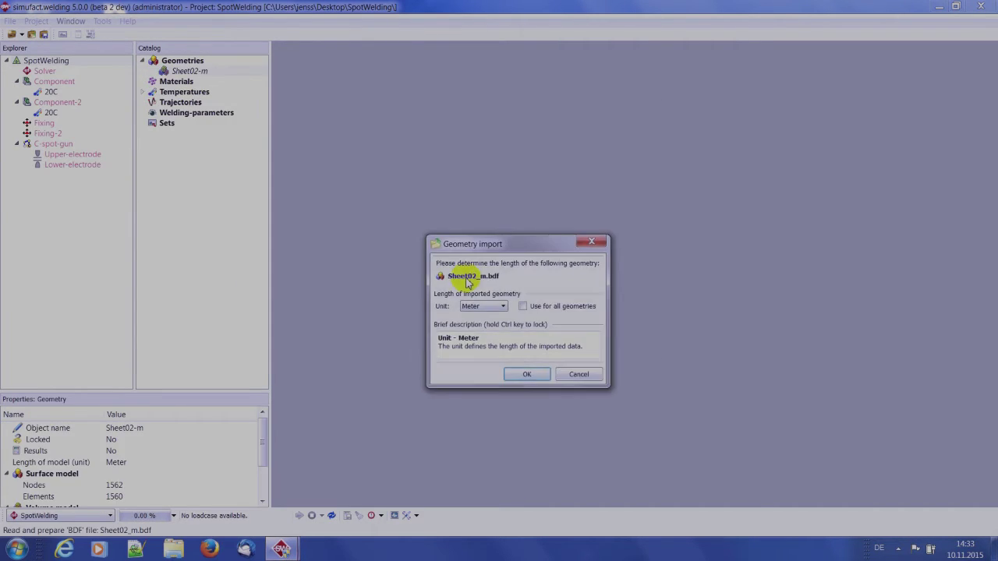
Use Meter as the unit for all geometries and import both fixings as surface models
drag(485, 256, 403, 150)
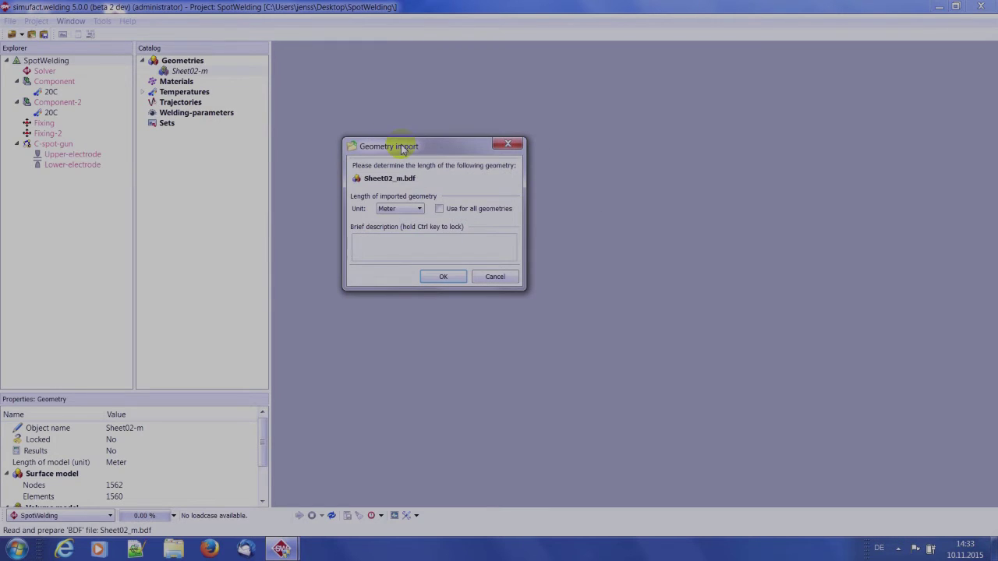
mouse_move(383, 207)
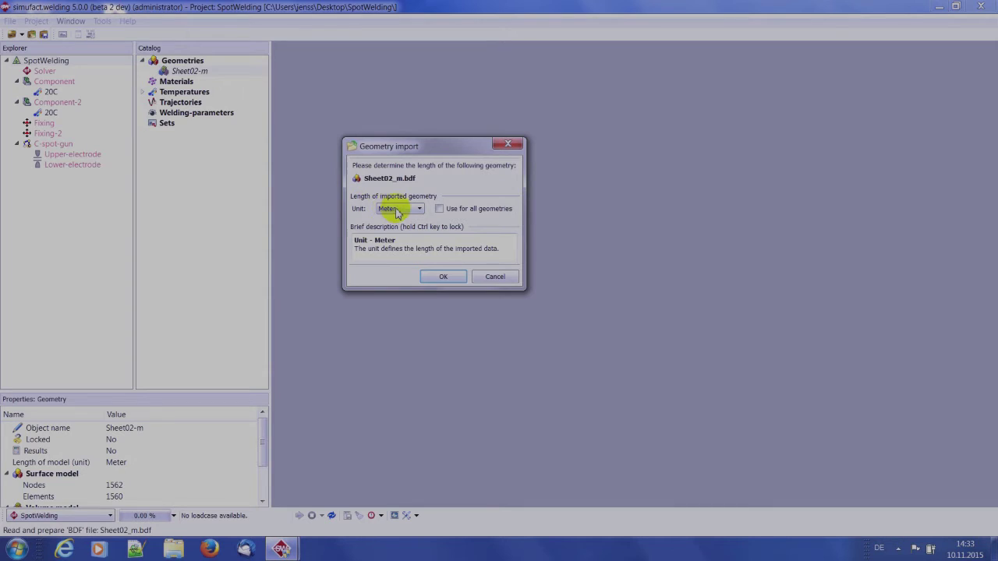
click(456, 212)
click(445, 277)
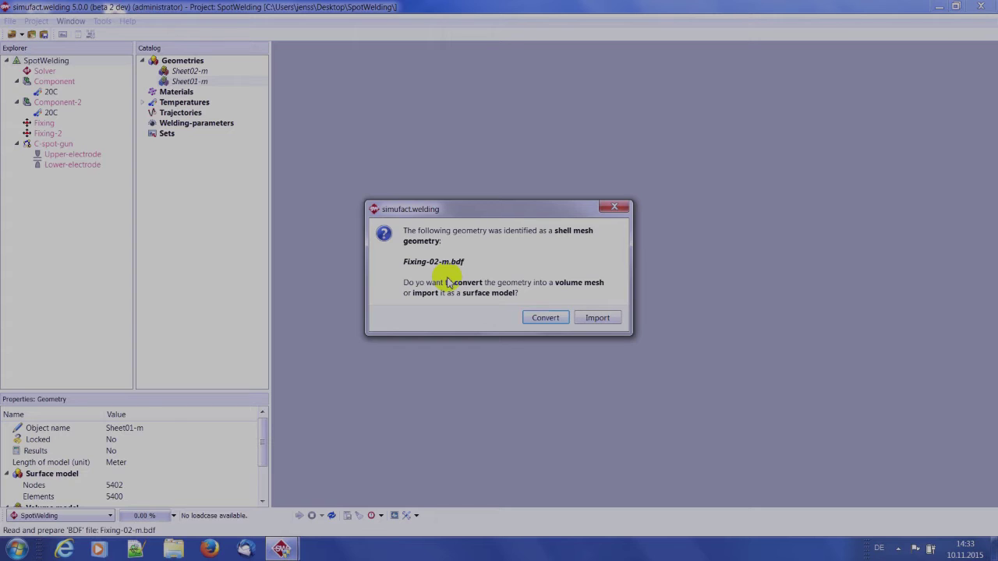
click(597, 318)
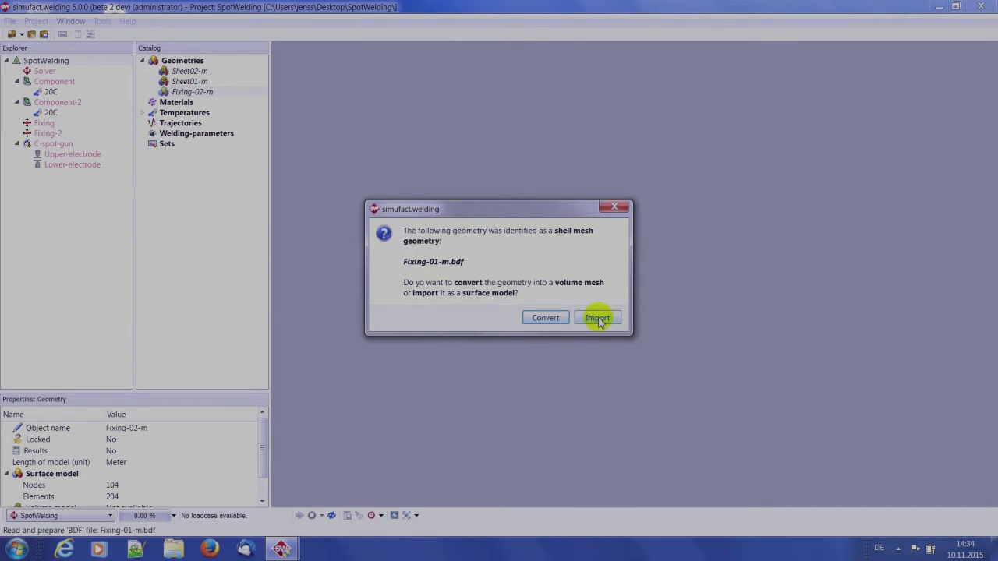
click(598, 318)
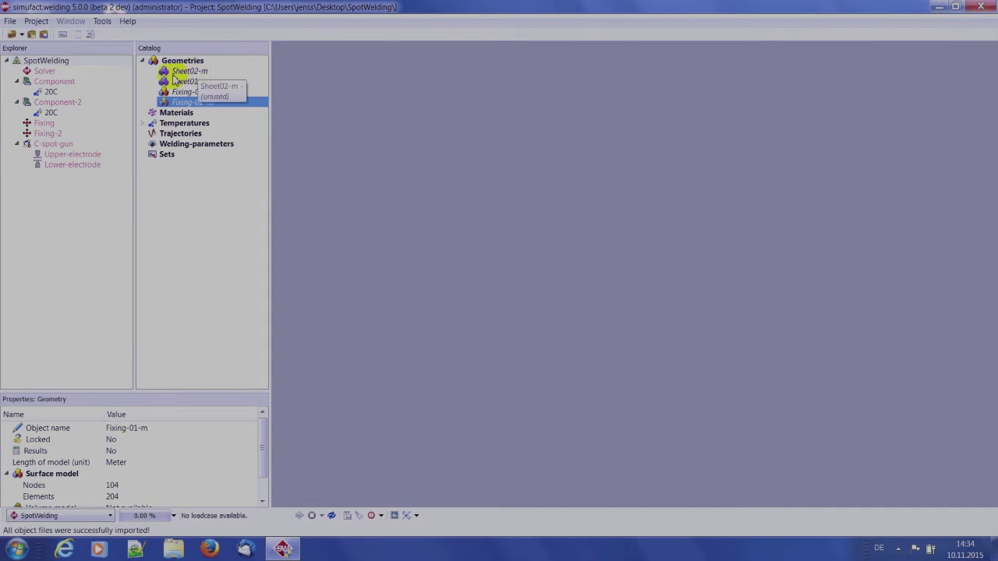
Assign Sheet01-m to the first component and view the sheet in perspective
click(190, 81)
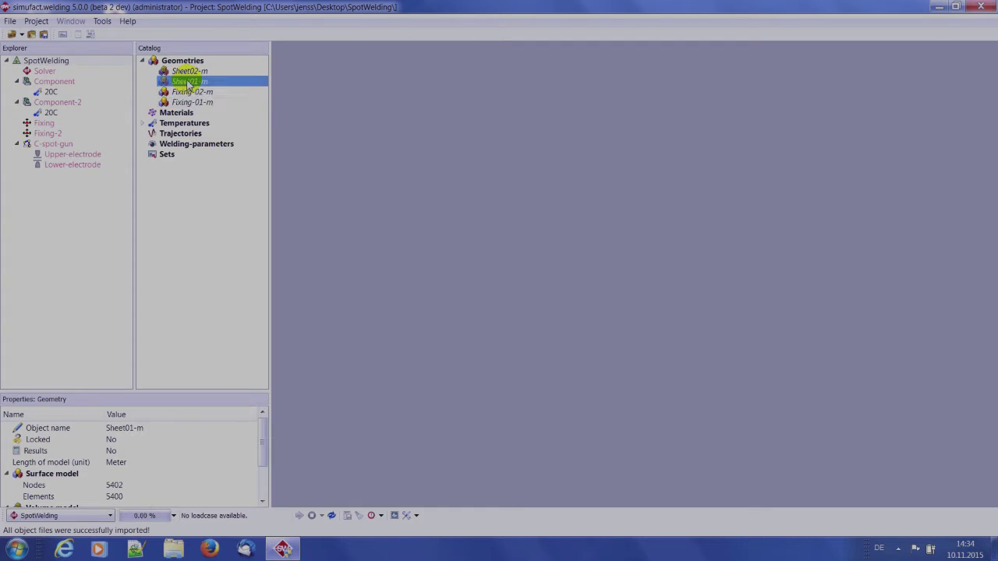
drag(189, 82, 67, 81)
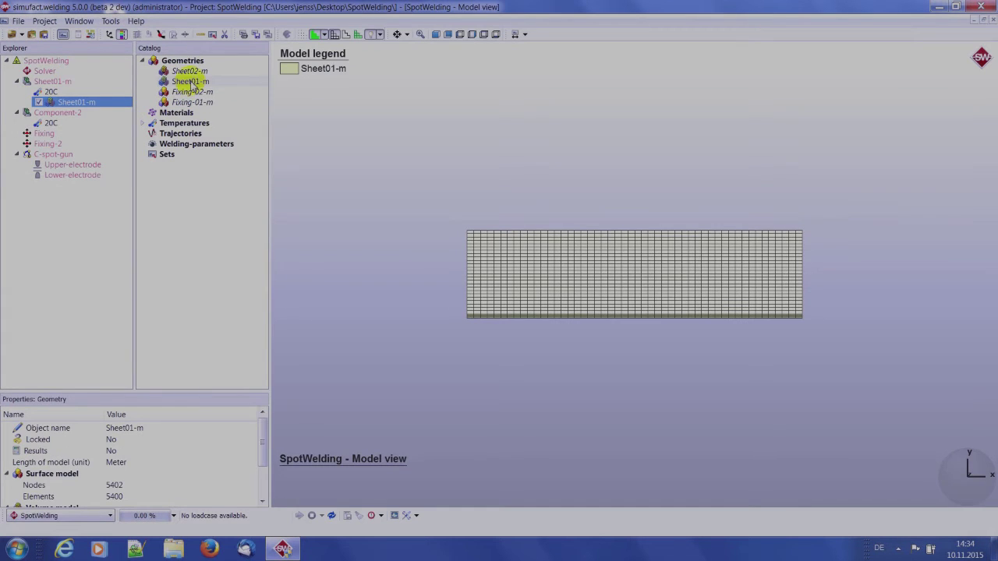
drag(472, 281, 410, 154)
drag(501, 216, 460, 204)
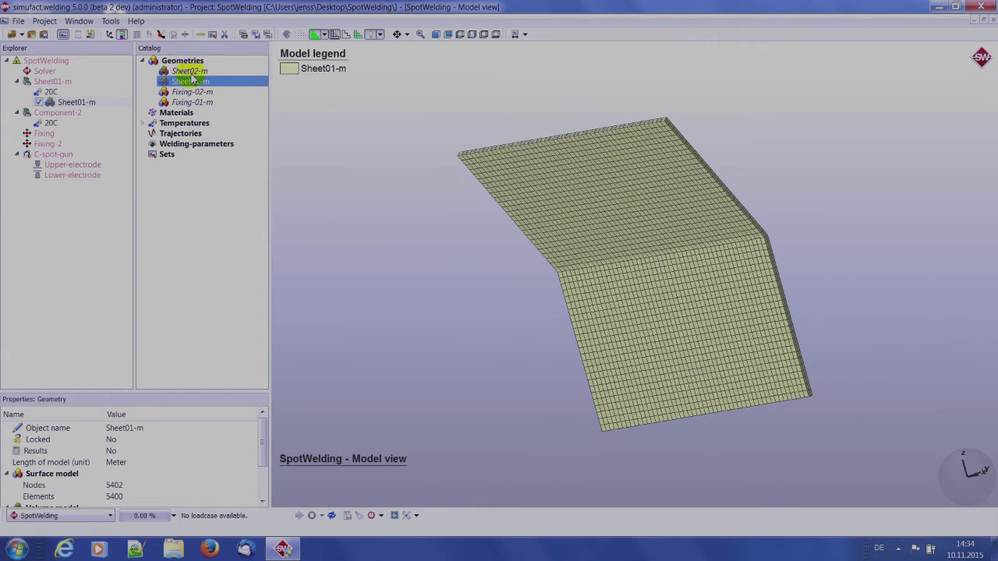
Assign Sheet02-m to Component-2, Fixing-01-m to Fixing and Fixing-02-m to Fixing-2
click(194, 73)
drag(193, 76, 89, 116)
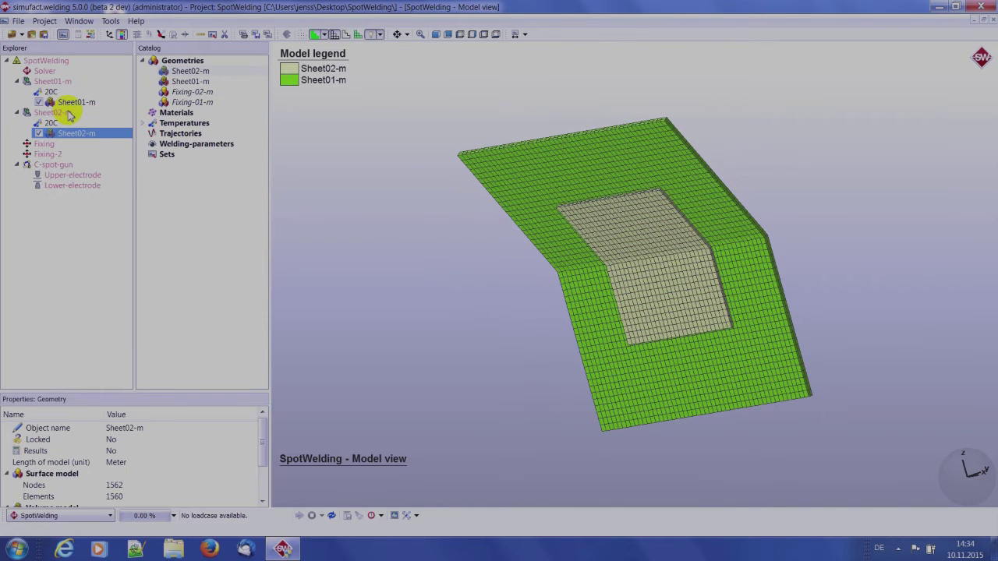
click(193, 103)
drag(194, 108, 43, 144)
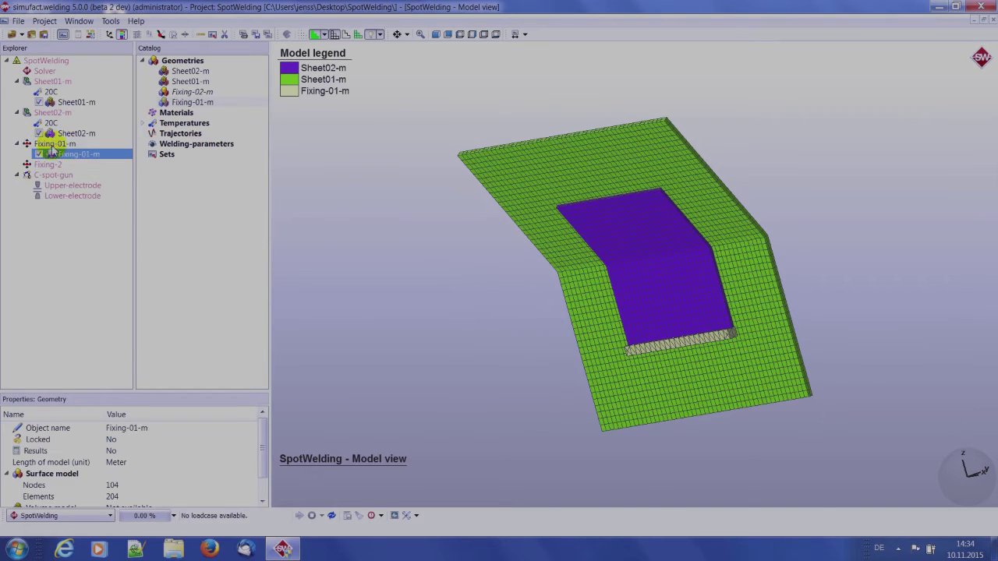
click(193, 92)
drag(193, 92, 35, 163)
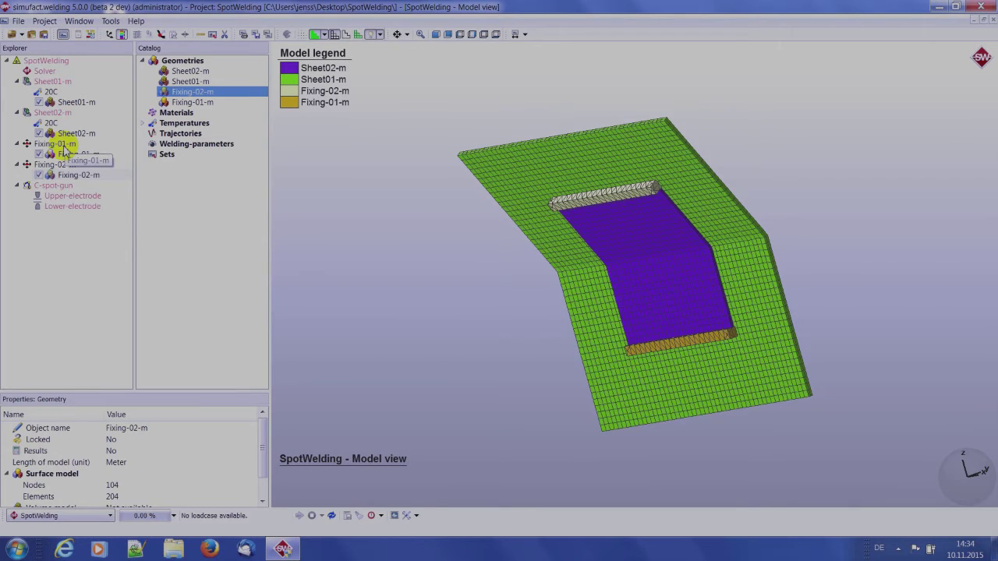
Collapse both fixing nodes and select the Materials category in the Catalog
click(17, 144)
click(18, 154)
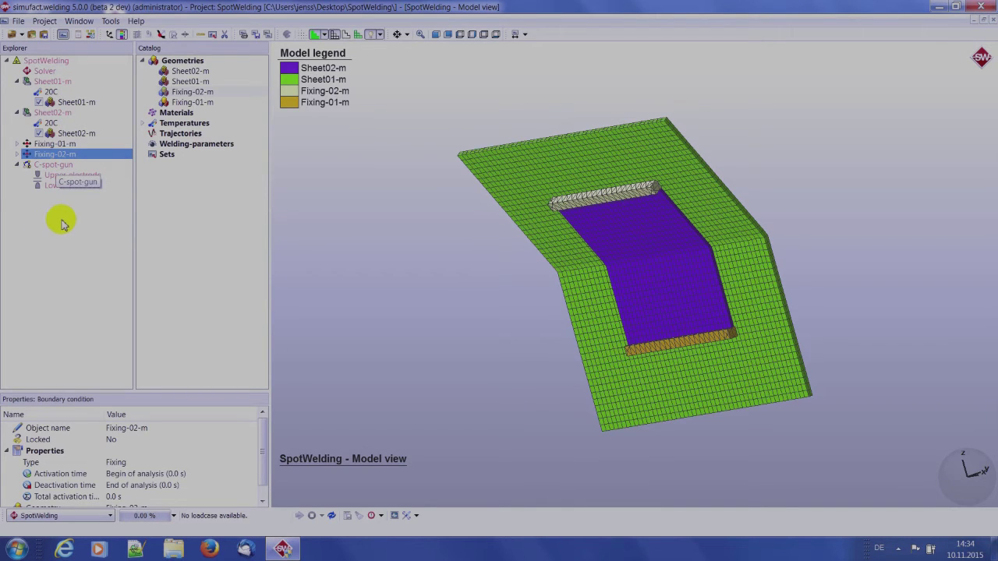
click(161, 205)
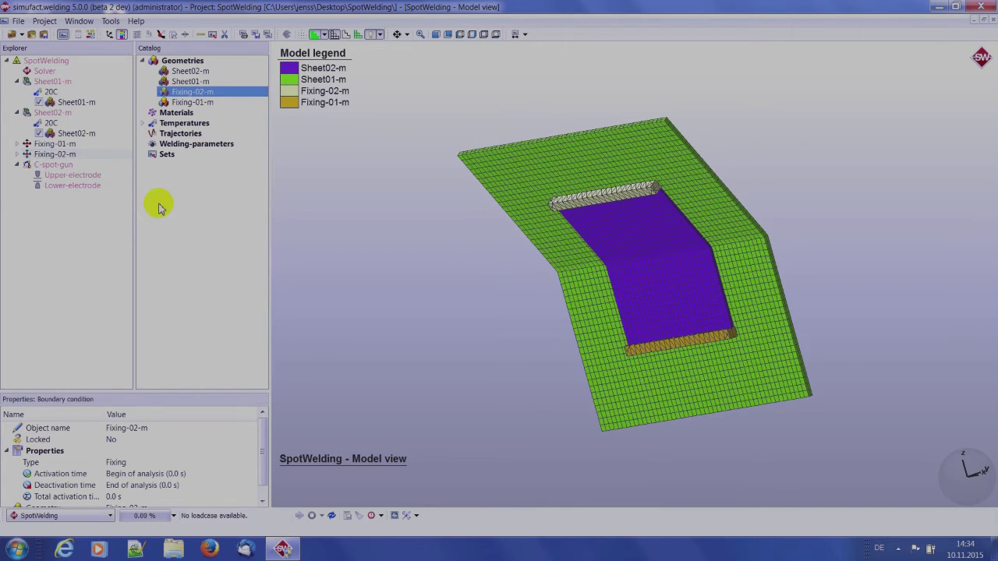
click(181, 114)
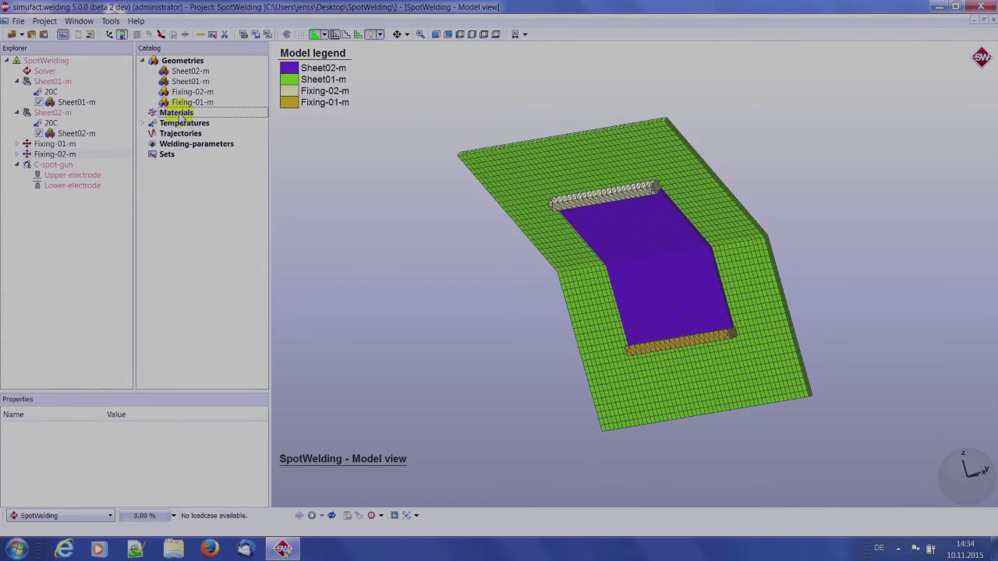
Add 22MnB5_sw from the simufact.material library to the Materials catalog
right_click(182, 117)
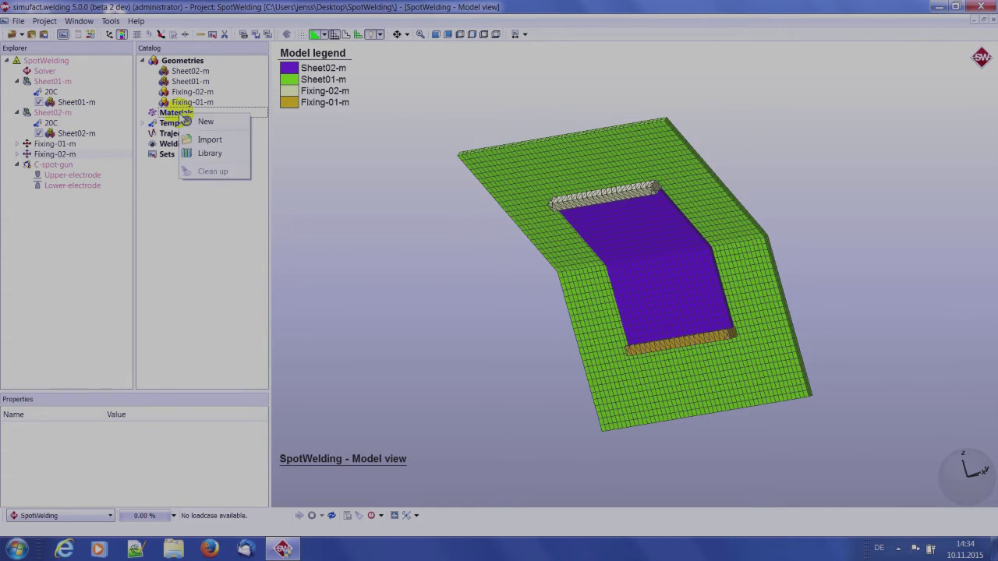
click(209, 154)
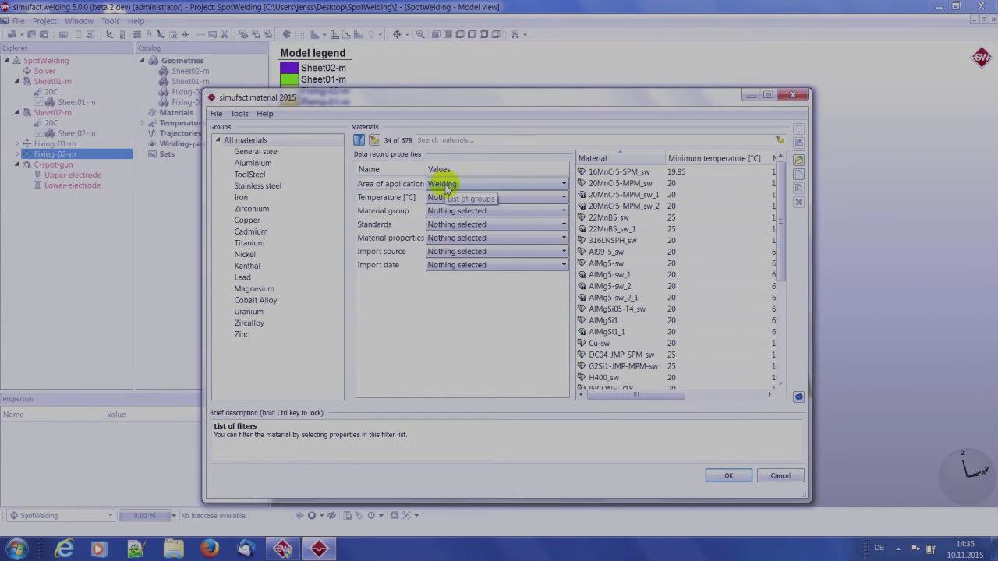
mouse_move(697, 219)
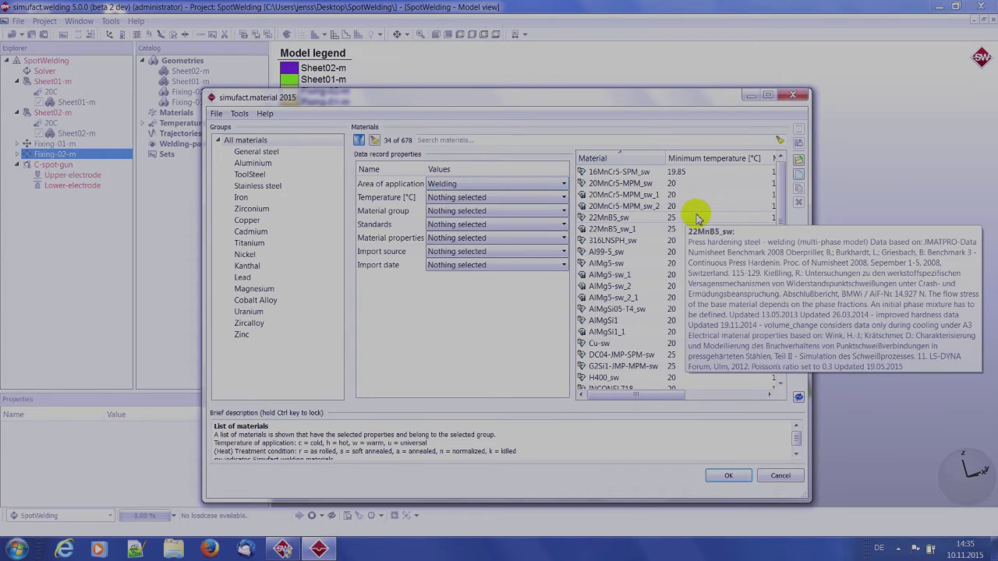
click(602, 217)
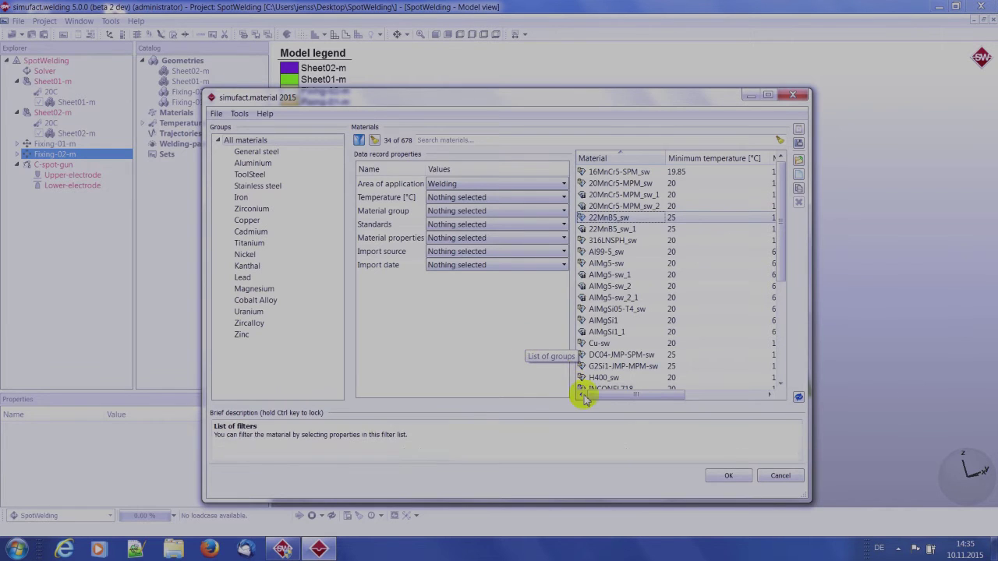
click(717, 475)
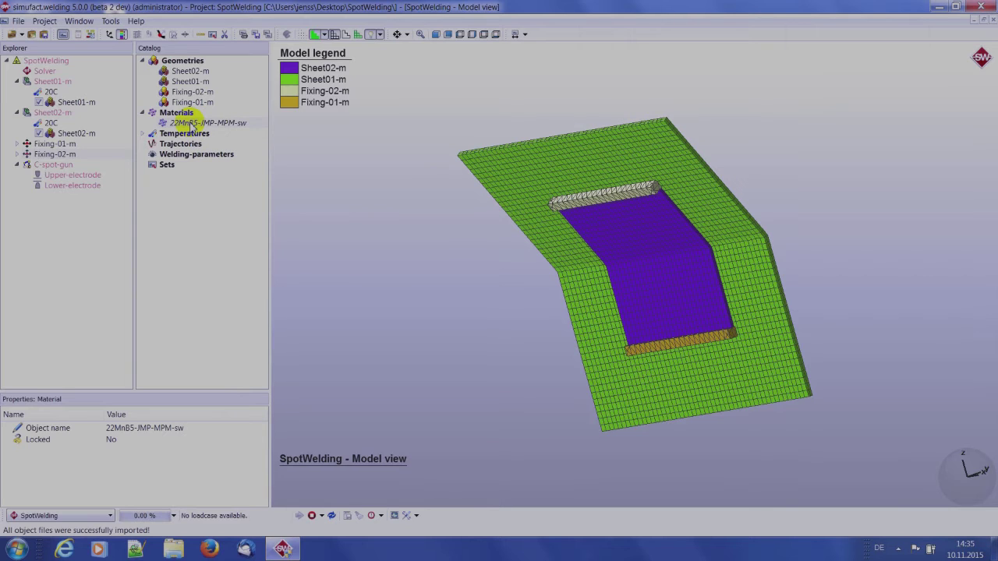
Open the 22MnB5-JMP-MPM-sw properties on its Electrical properties page
click(191, 123)
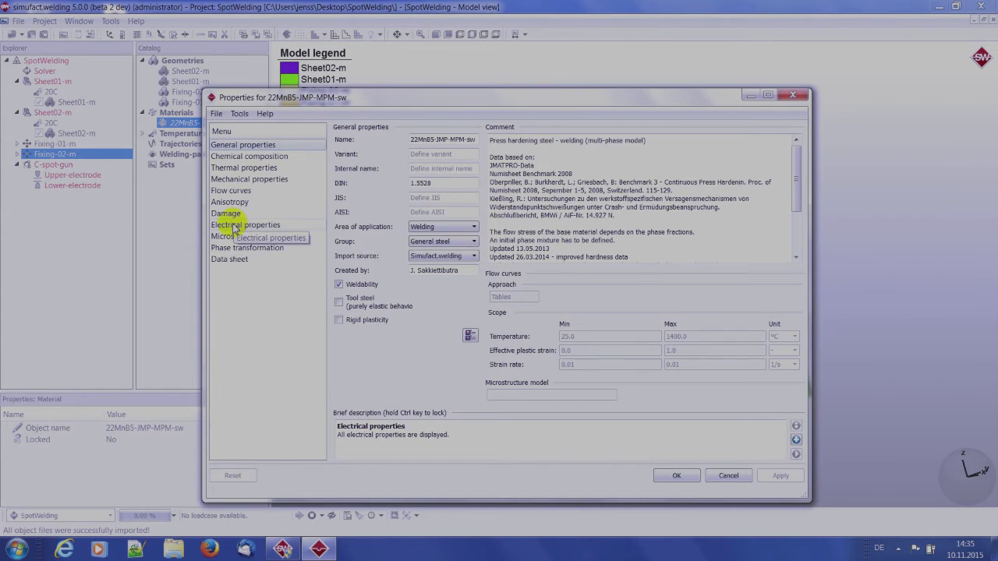
click(233, 226)
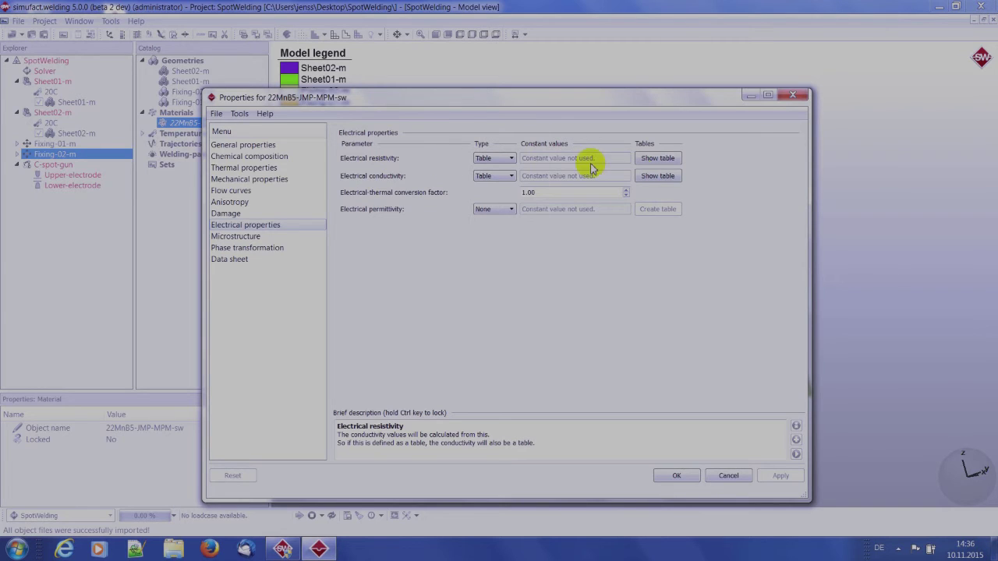
Chart electrical resistivity for the Ferrite, Austenite and Bainite phases, then close the dialog
click(657, 159)
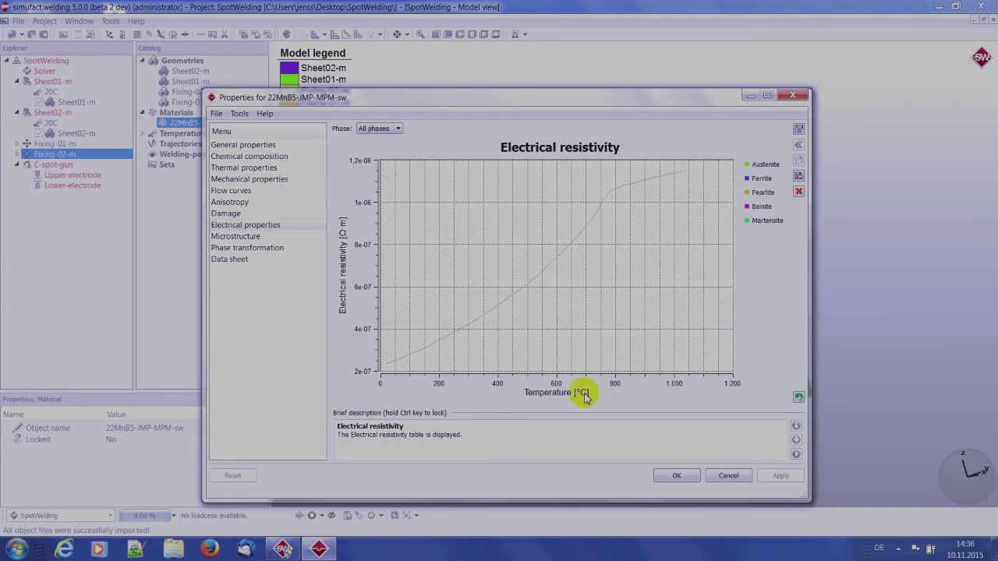
click(377, 128)
click(377, 146)
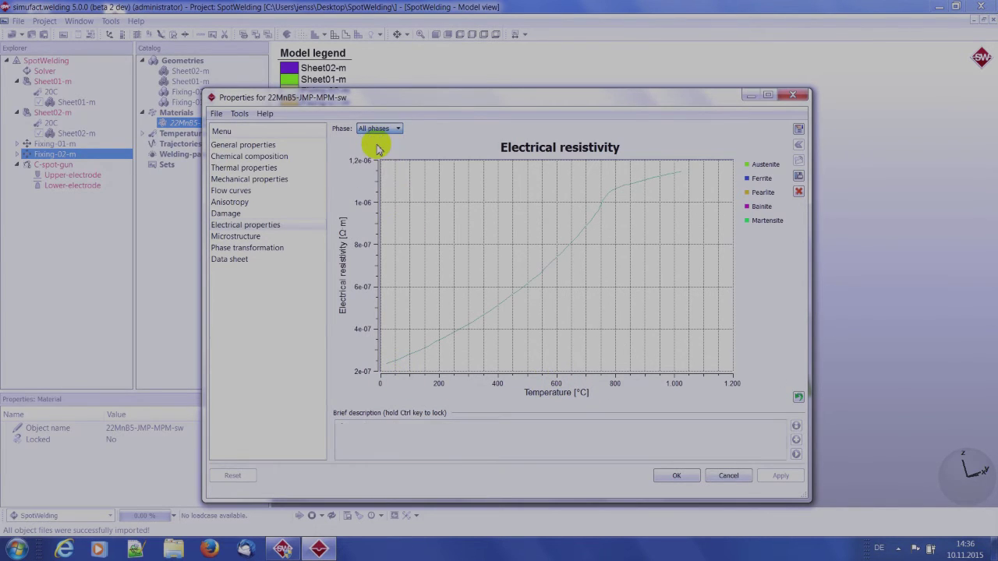
click(379, 129)
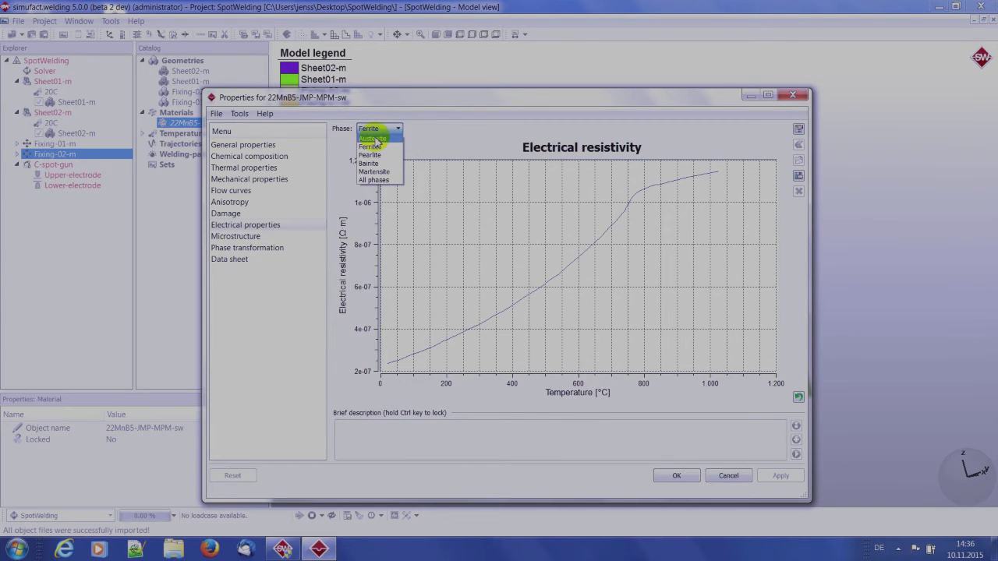
click(376, 139)
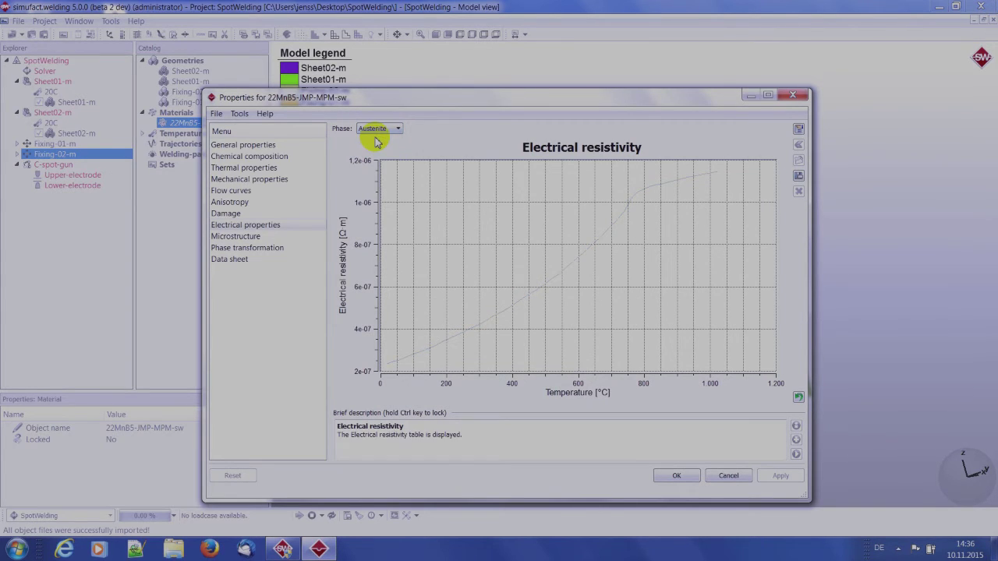
click(376, 128)
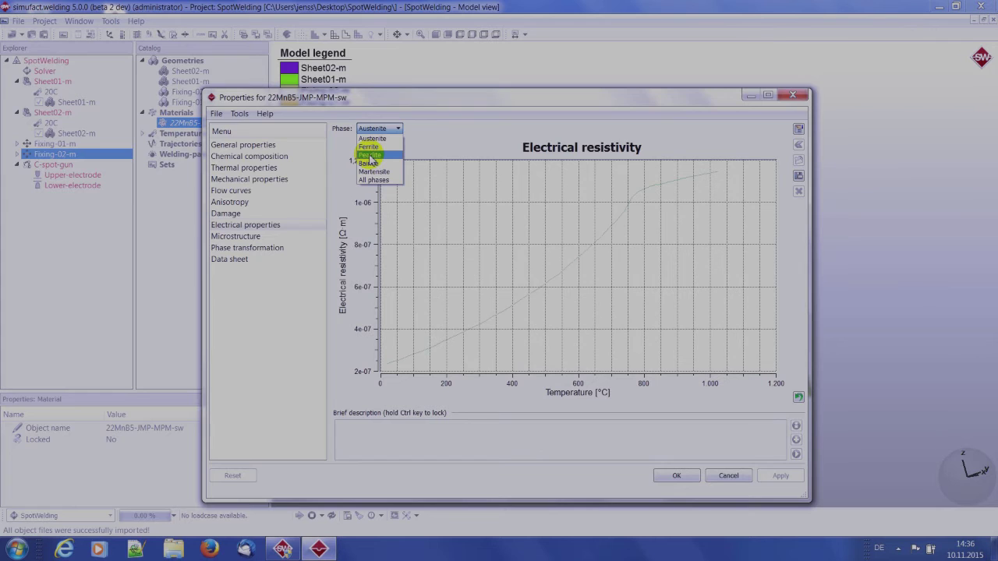
click(370, 164)
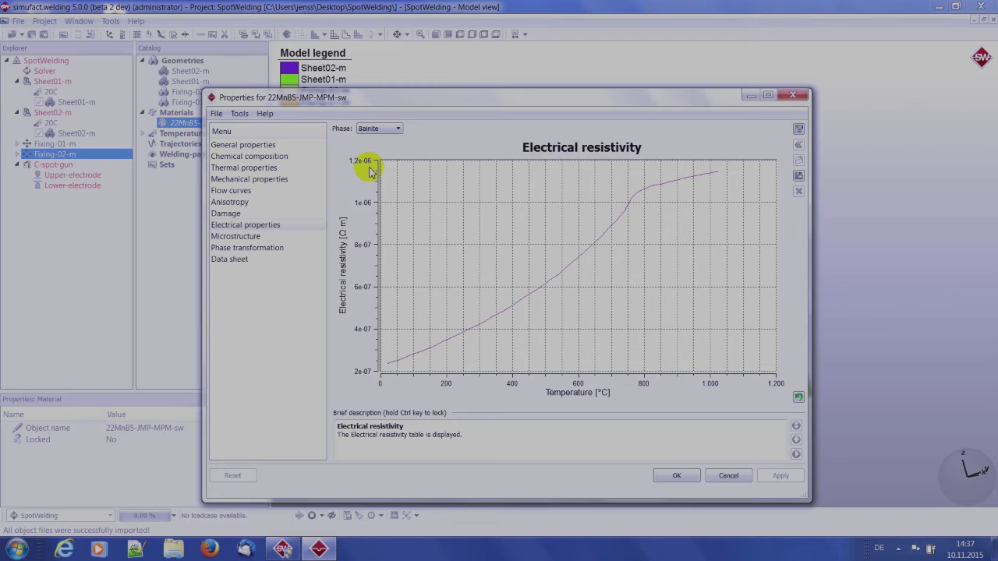
click(677, 475)
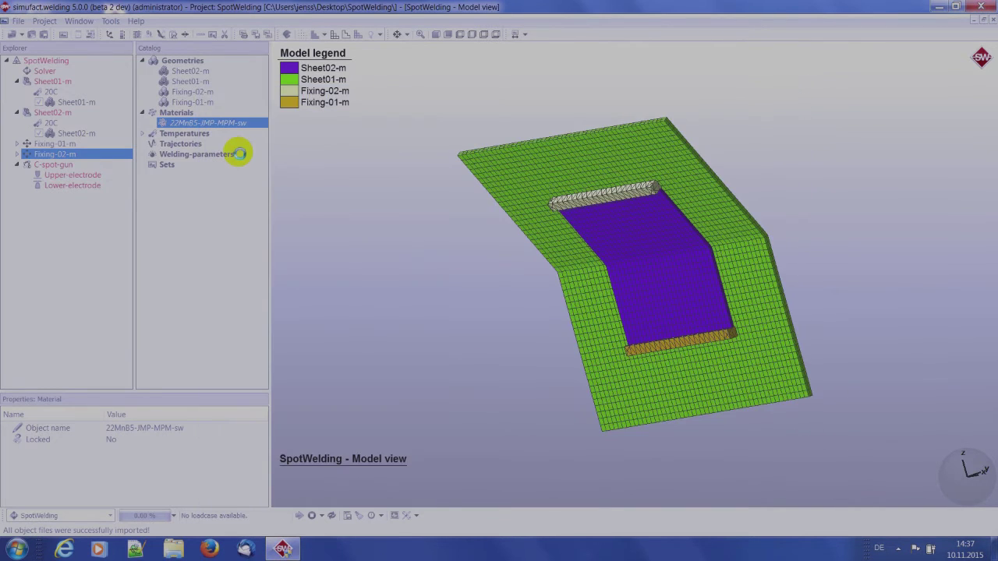
Drop 22MnB5-JMP-MPM-sw onto Sheet02-m and Sheet01-m and collapse both component nodes
drag(195, 123, 65, 118)
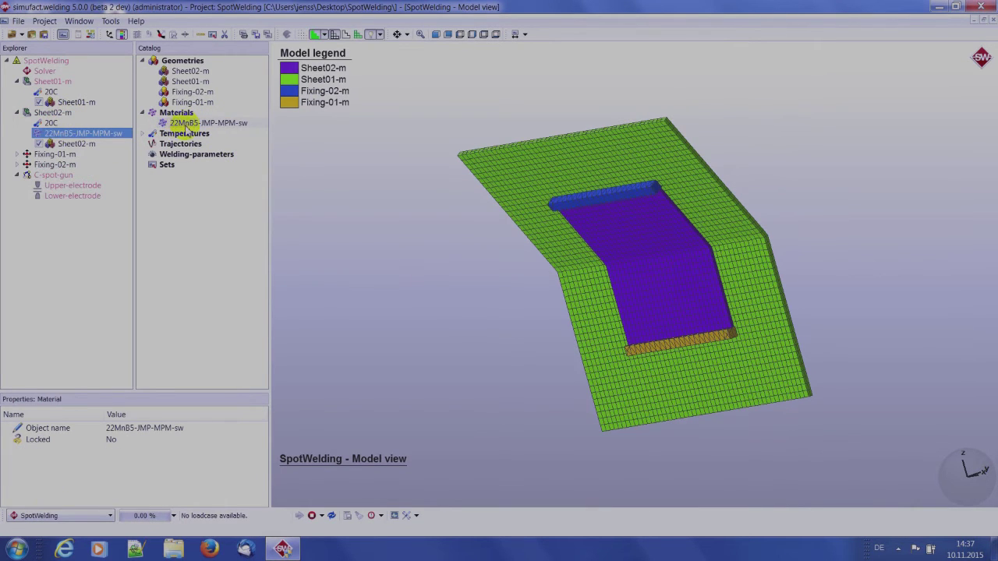
click(206, 123)
drag(207, 127, 60, 87)
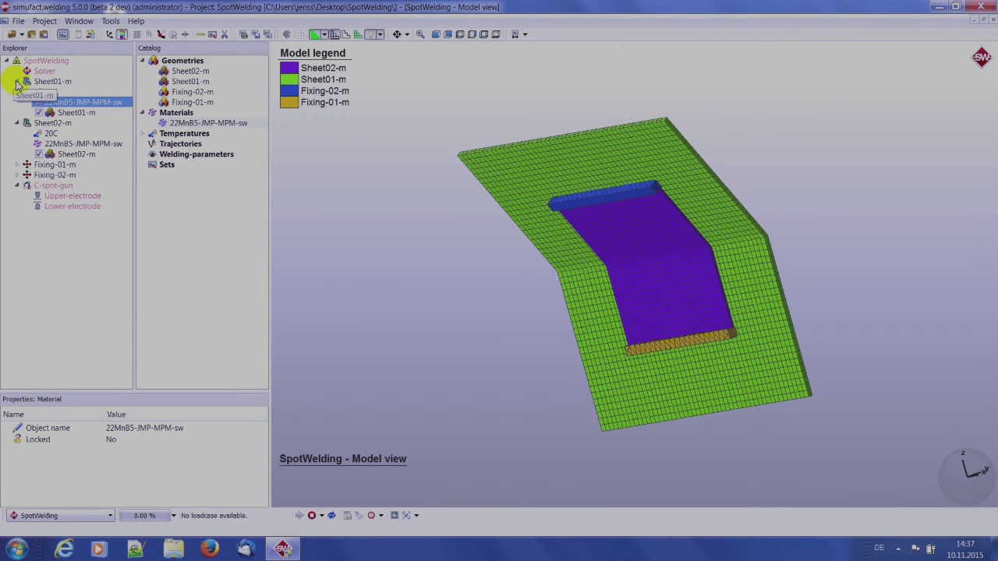
click(15, 81)
click(16, 91)
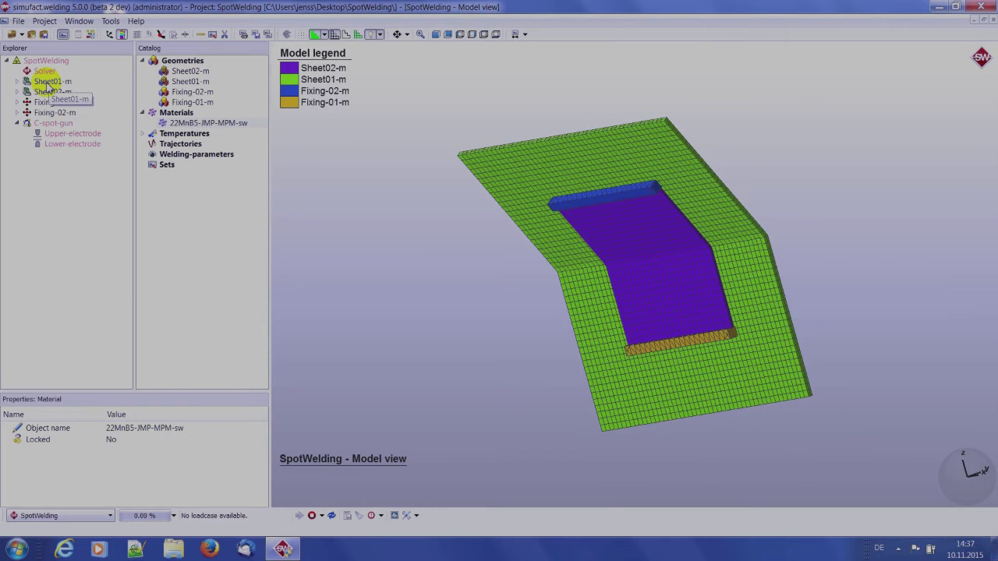
double_click(50, 81)
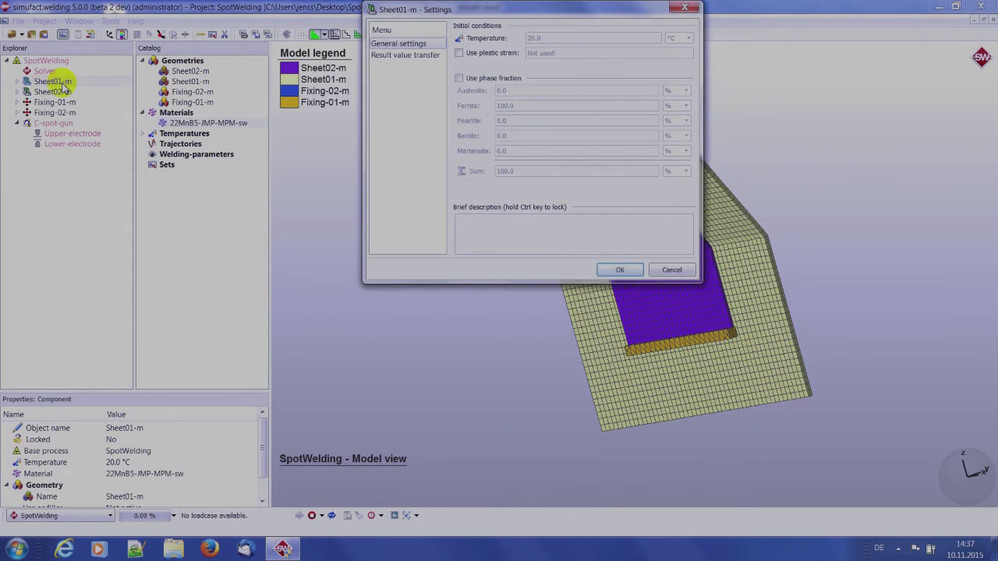
Enable phase fractions on Sheet01-m with Ferrite 0, Bainite 0 and Martensite 100
click(459, 79)
drag(522, 107, 450, 109)
text(0)
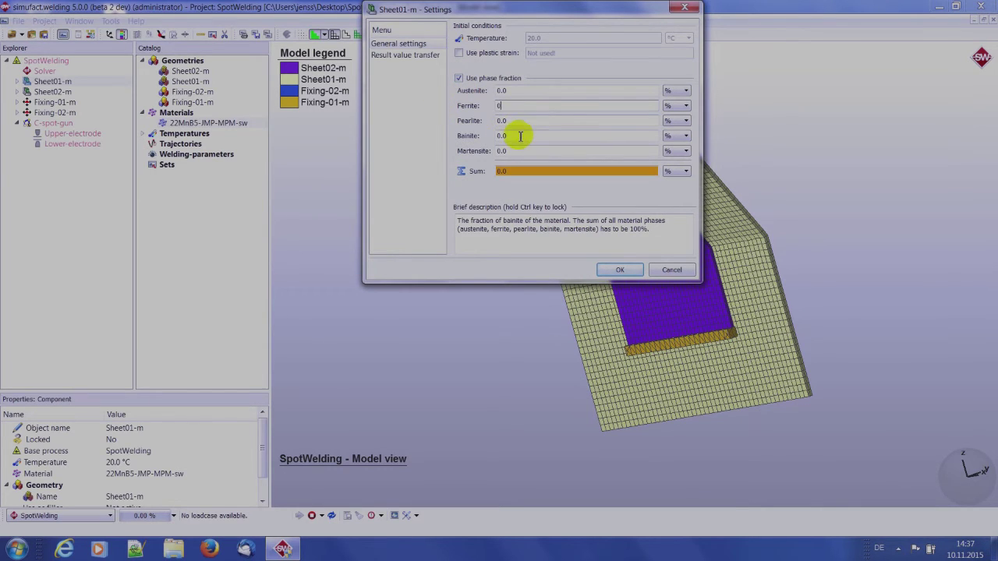
drag(520, 135, 451, 136)
text(100)
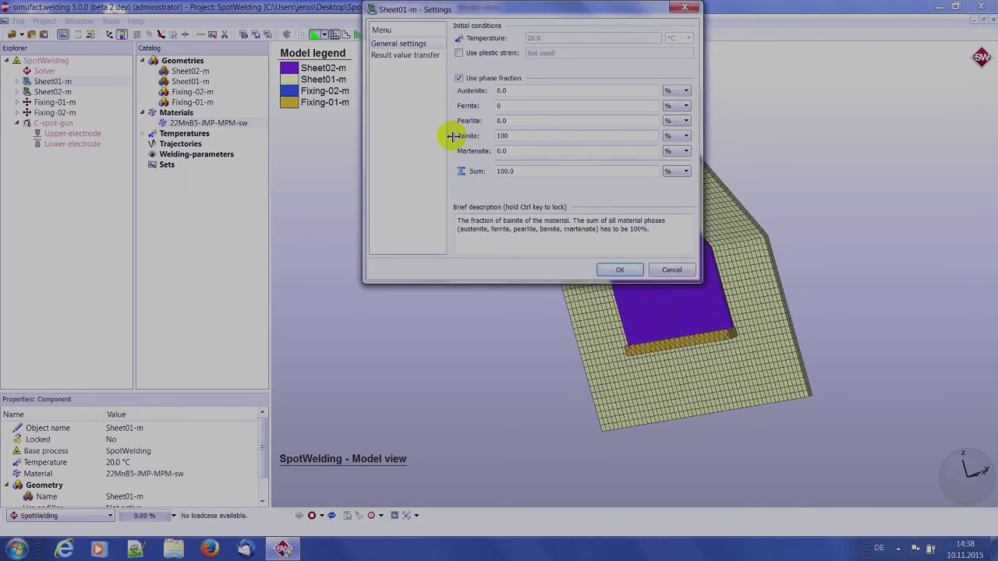
drag(537, 134, 431, 138)
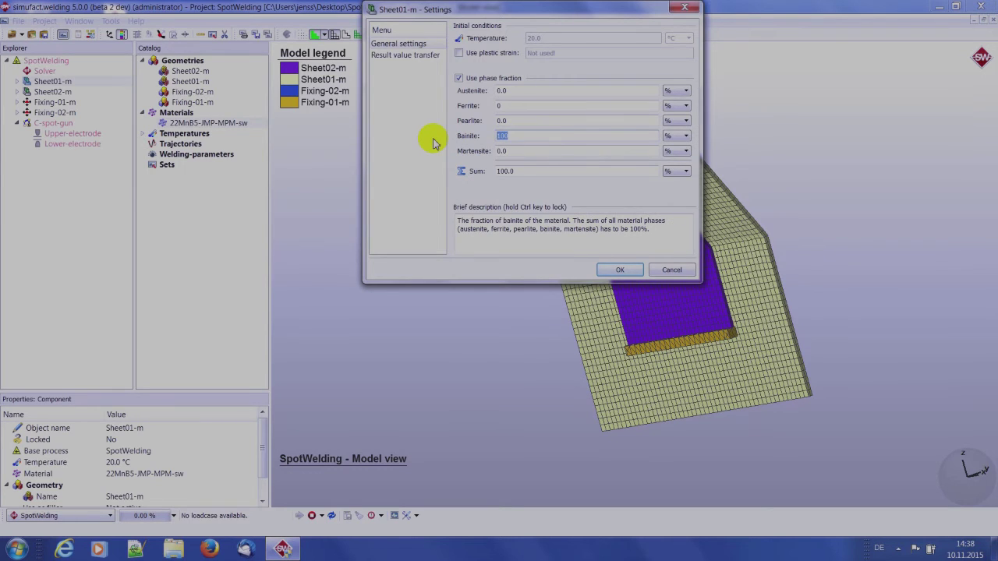
text(0)
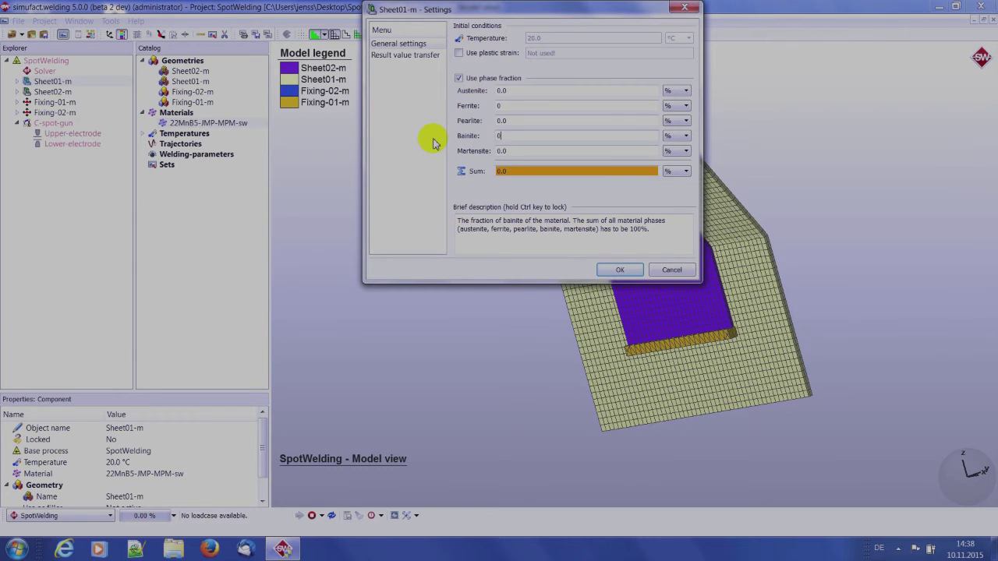
drag(501, 151, 521, 151)
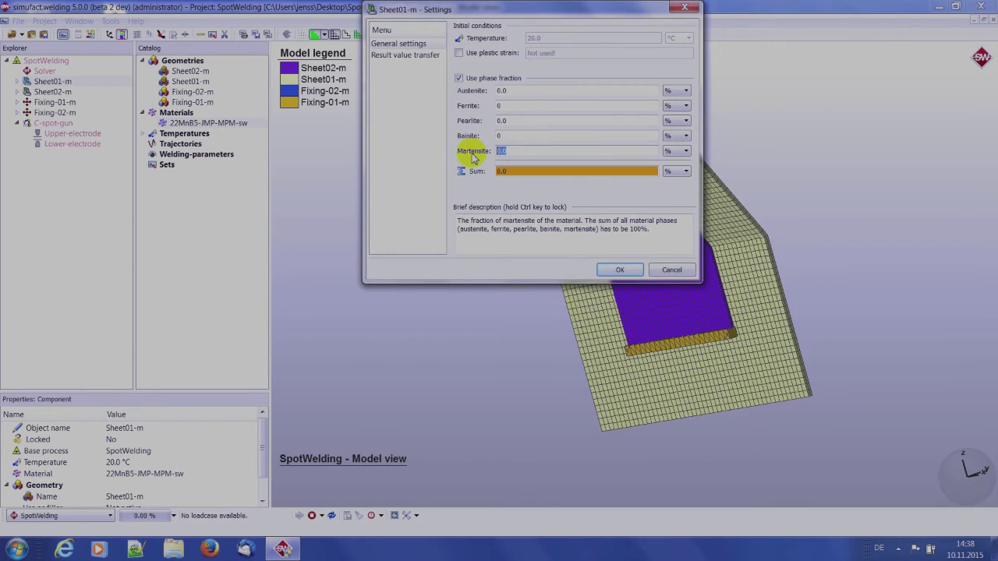
text(100)
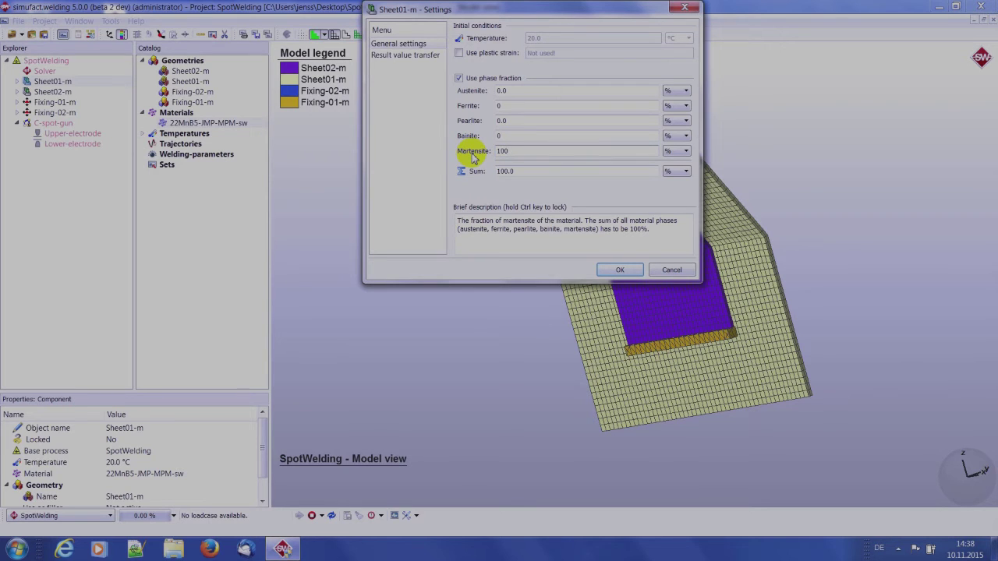
click(617, 271)
Give Sheet02-m initial phase fractions of 100% martensite and 0% ferrite
click(56, 92)
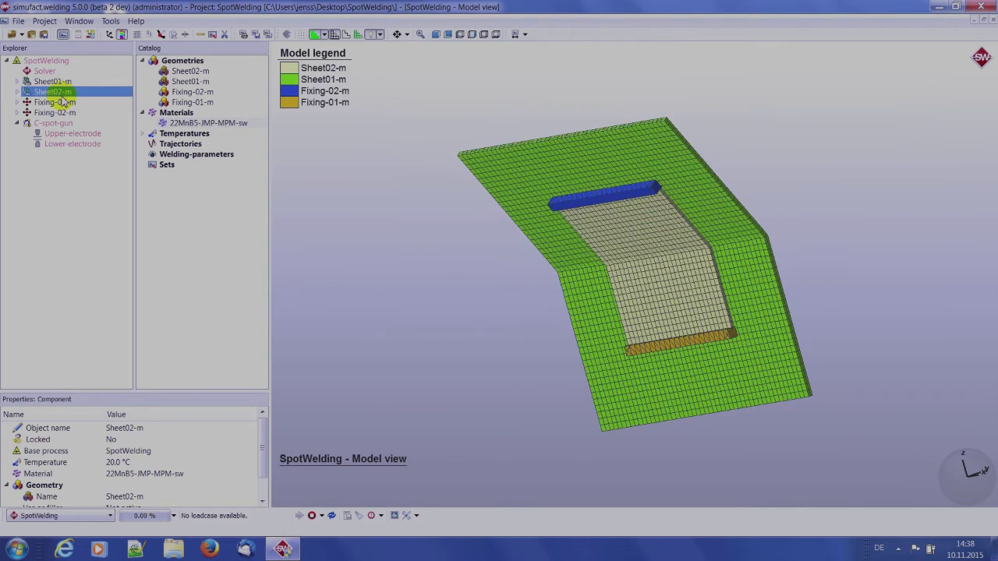
double_click(58, 94)
click(459, 78)
double_click(501, 150)
text(11)
key(BackSpace)
text(00)
double_click(505, 105)
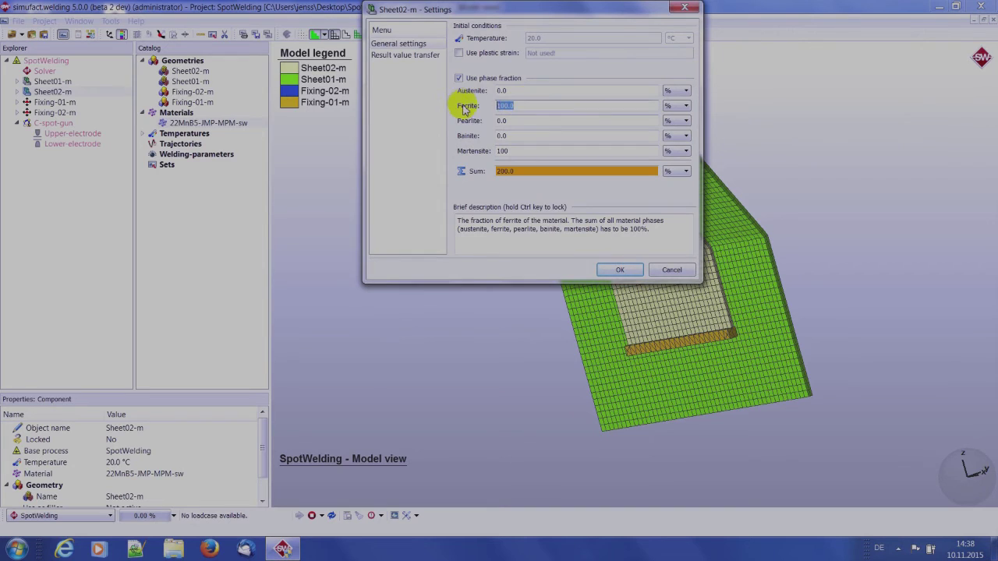
text(0)
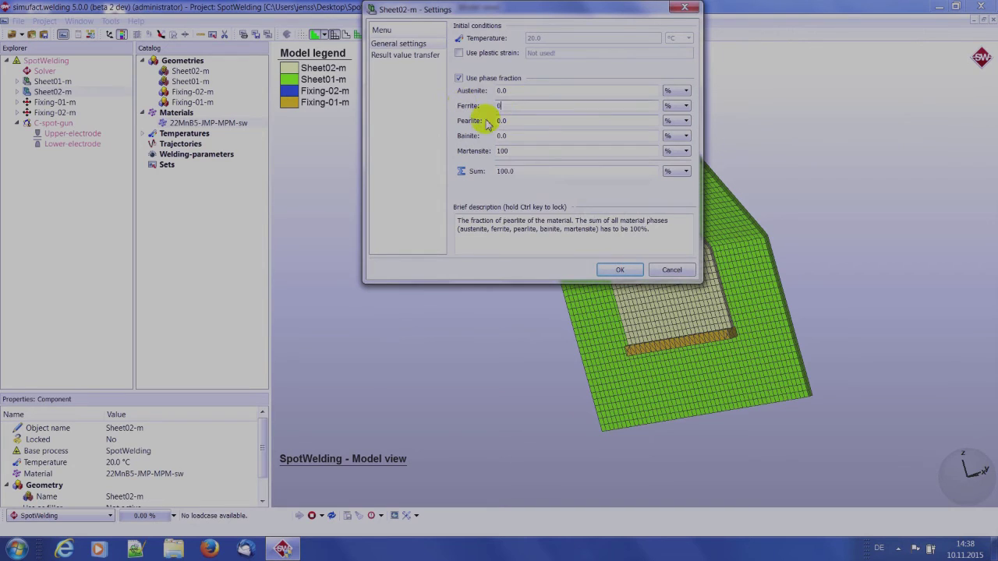
click(612, 271)
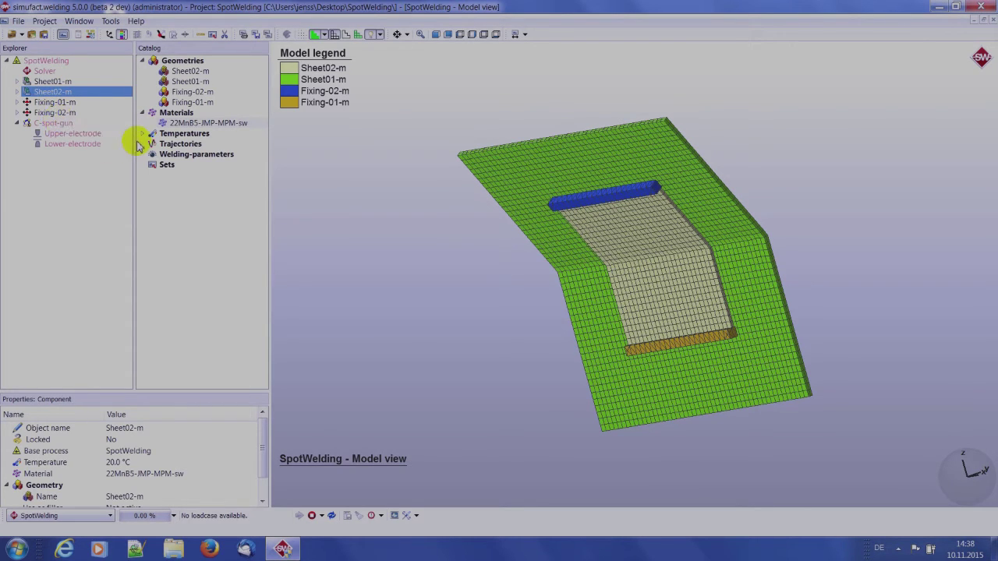
Add a new point-sequence trajectory under Trajectories and move its settings dialog higher
click(156, 123)
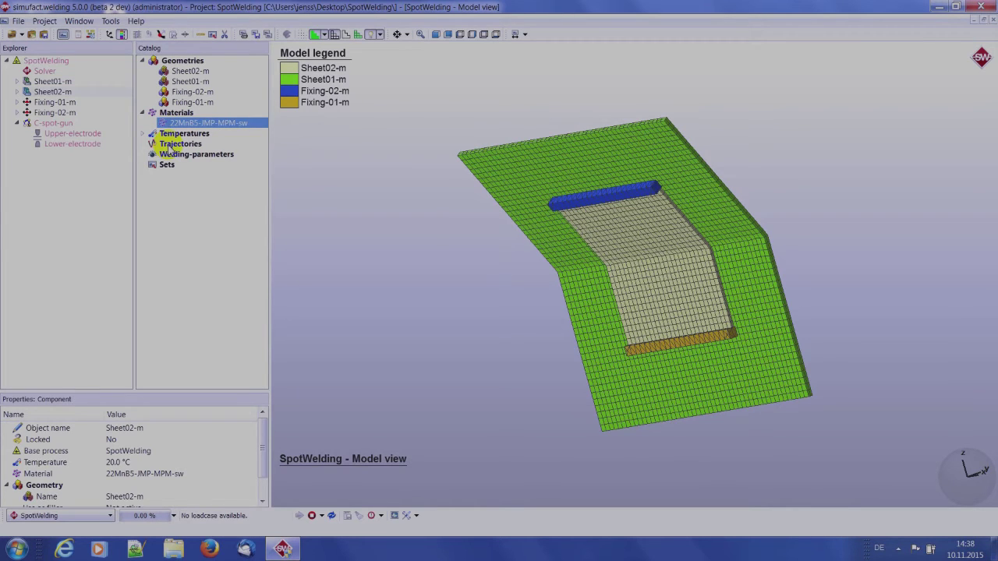
click(169, 148)
right_click(169, 148)
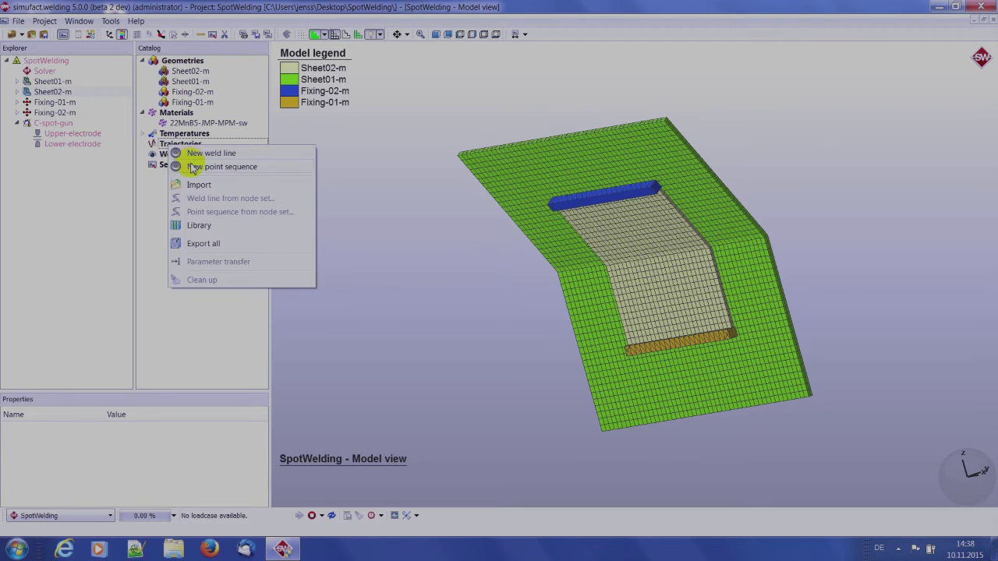
click(193, 167)
drag(377, 159, 400, 102)
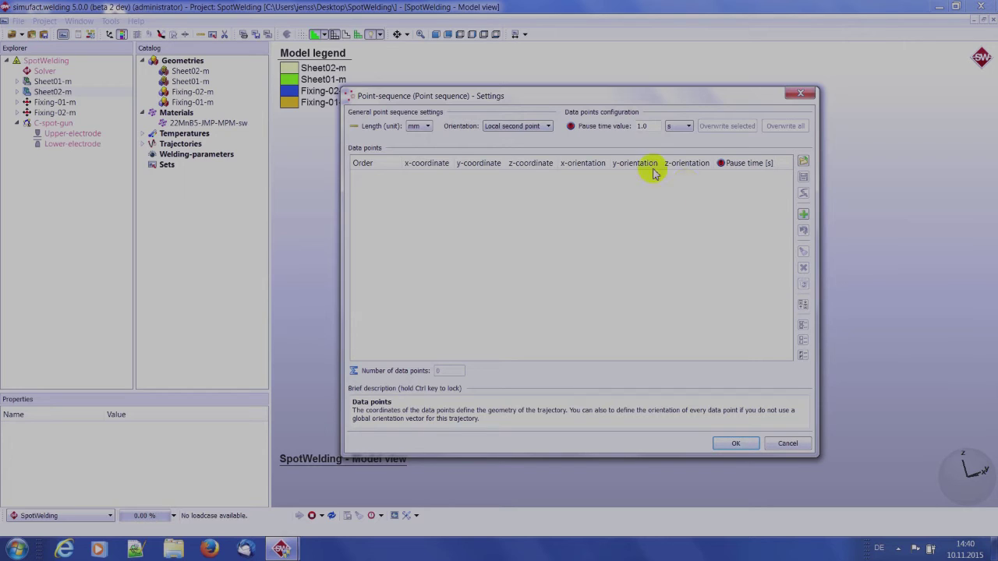
Change the point-sequence Orientation option to Local vector
click(534, 127)
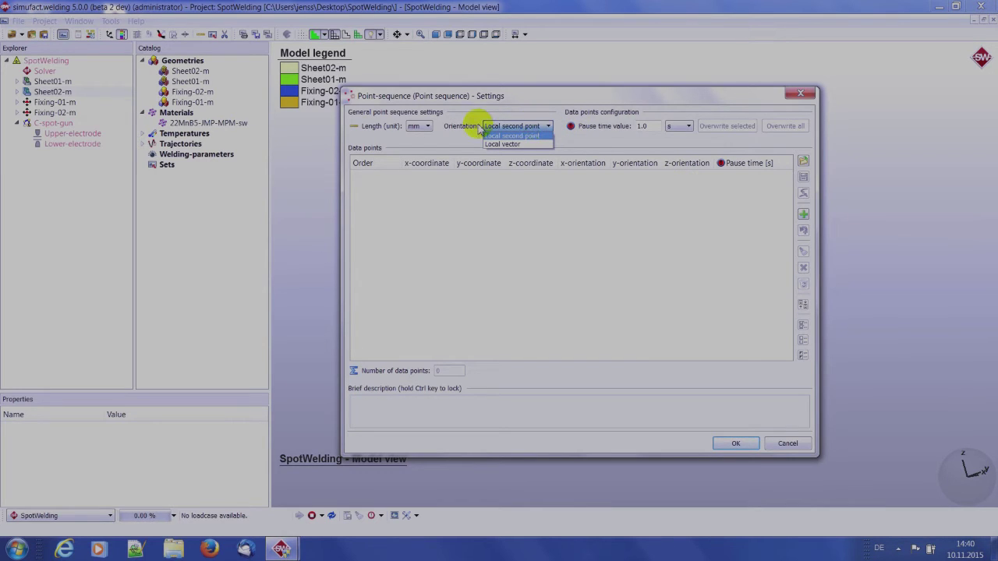
click(517, 145)
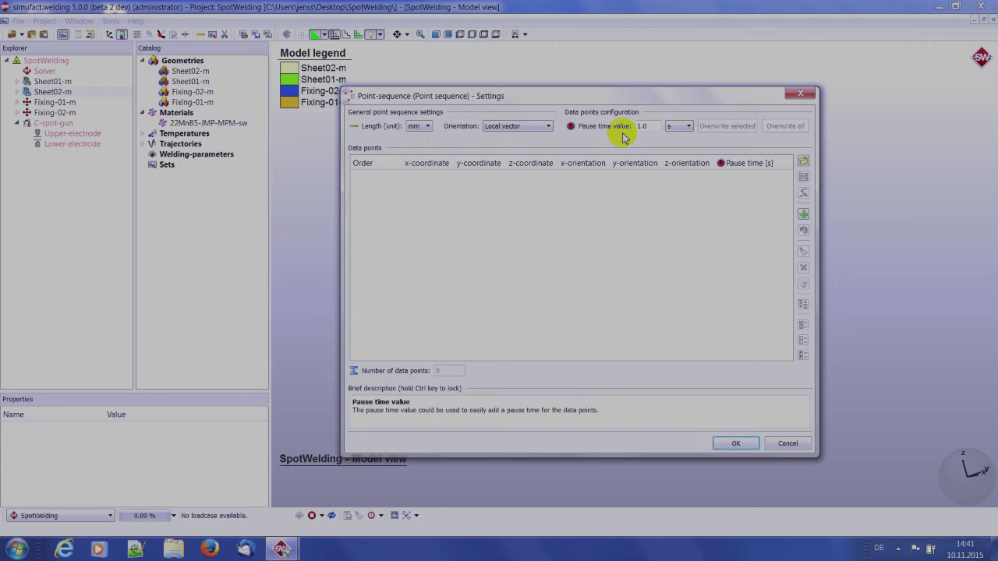
Add four empty data points to the point sequence
click(804, 215)
click(803, 215)
click(804, 215)
click(803, 215)
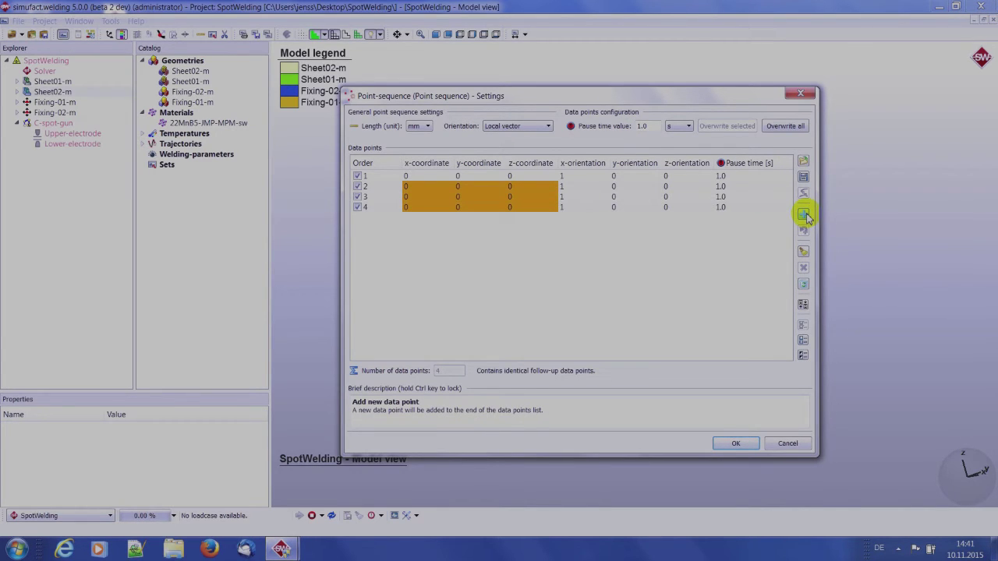
Enter coordinates (18, 41.25, 34) for point 1 and (-18, 41.25, 34) for point 2
double_click(425, 176)
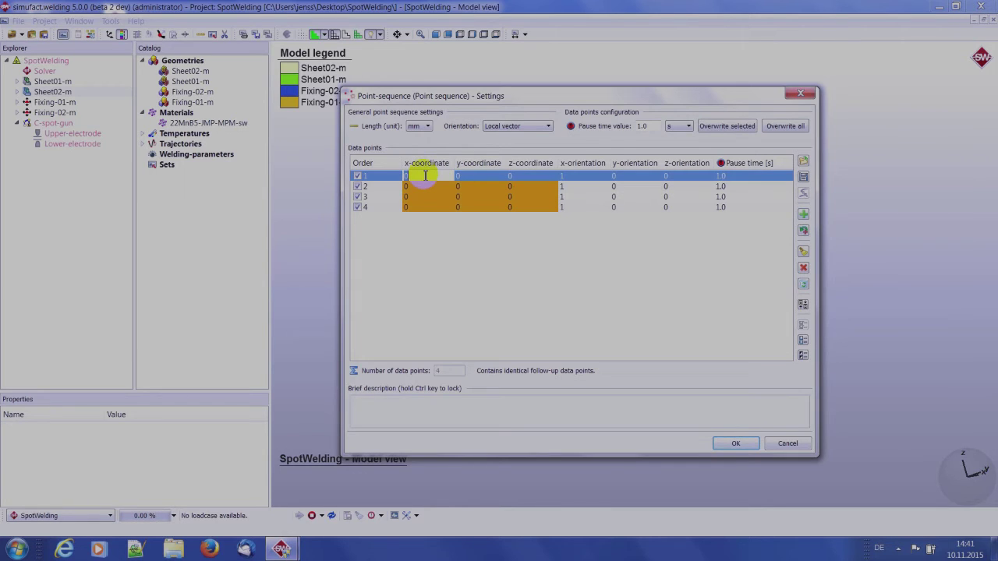
text(18)
double_click(467, 176)
text(41.25)
double_click(515, 177)
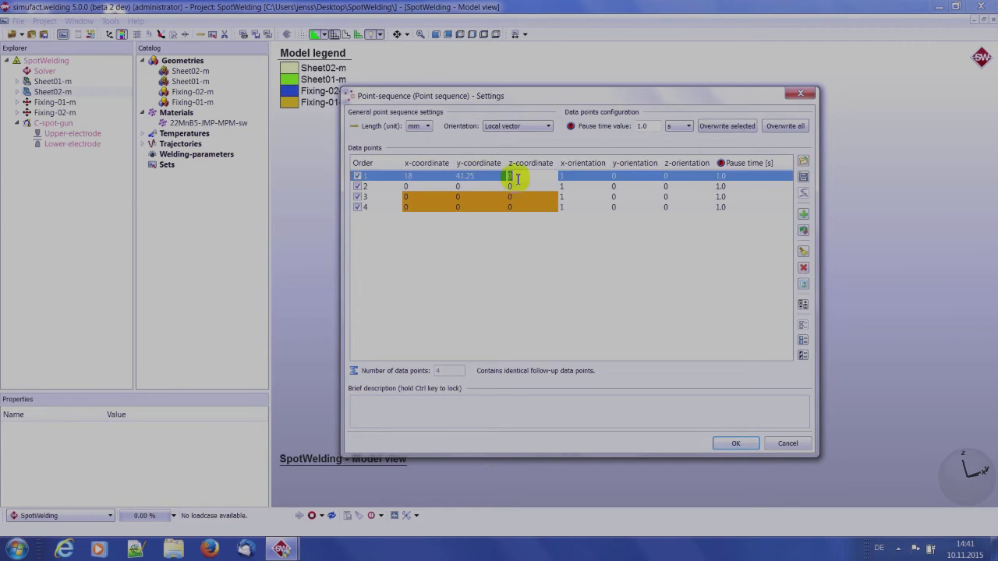
text(34)
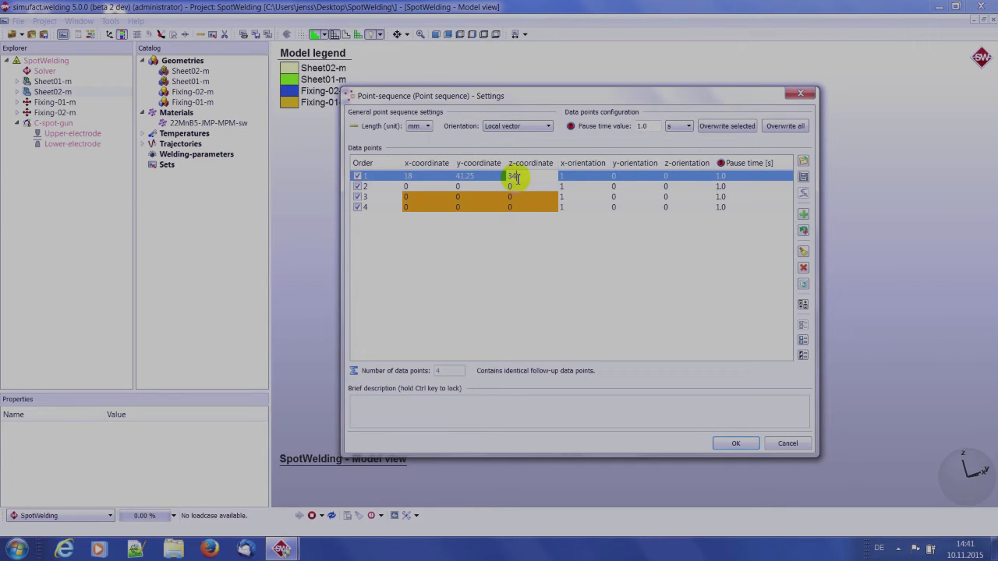
double_click(431, 185)
text(-18)
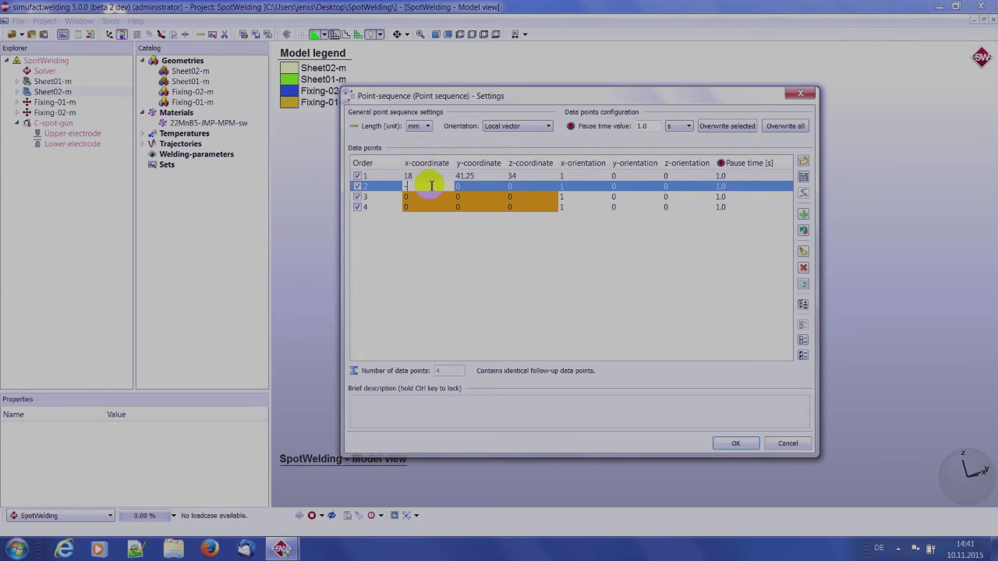
double_click(471, 188)
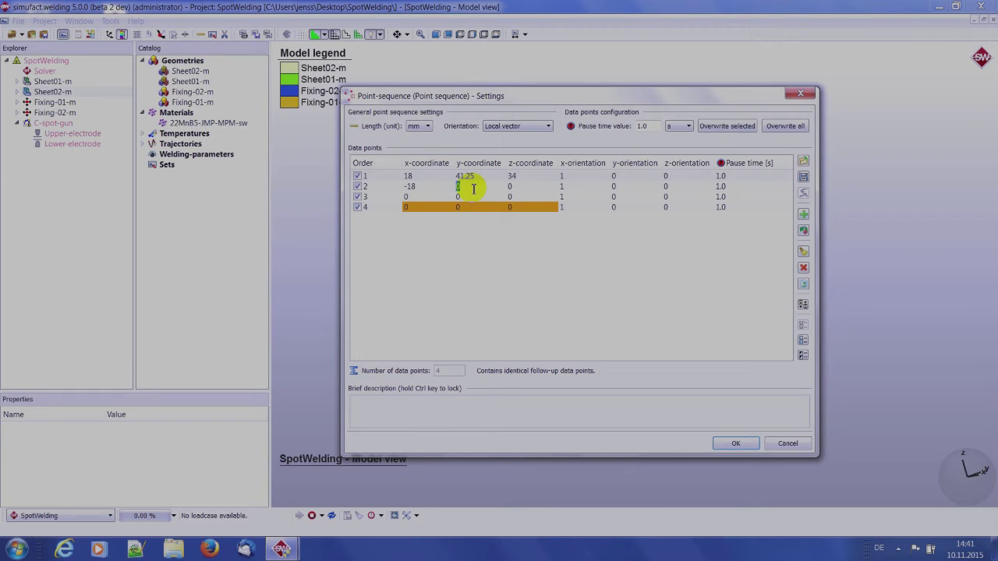
text(41.25)
click(514, 188)
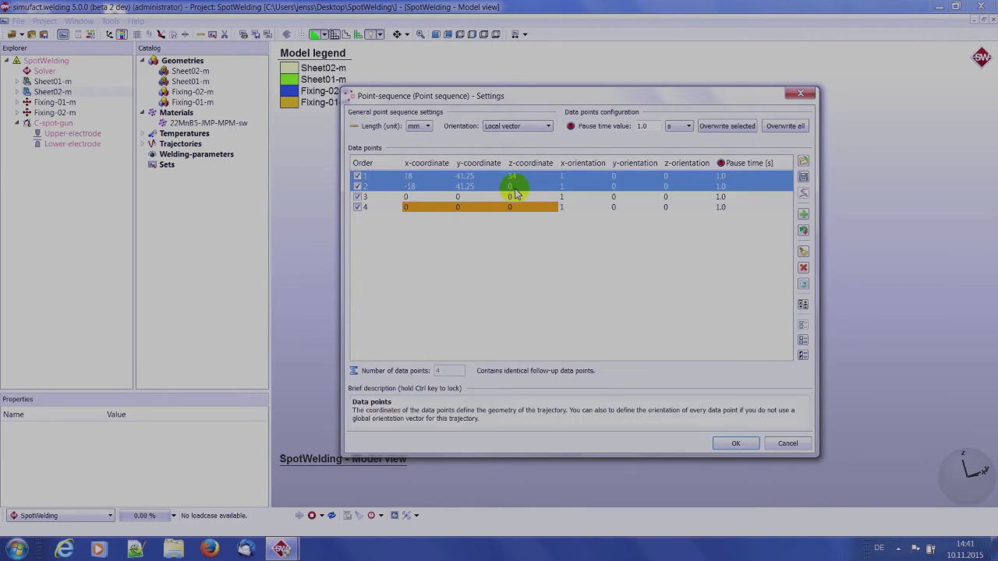
text(34)
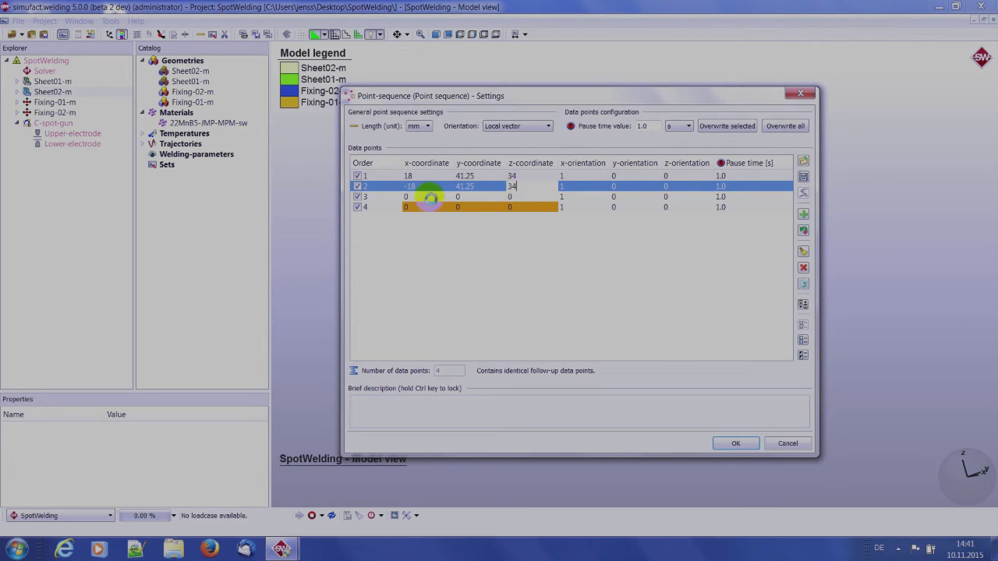
Enter coordinates (14, 32.5, 65.5) for point 3 and (-14, 32.5, 65.5) for point 4
click(431, 198)
text(14)
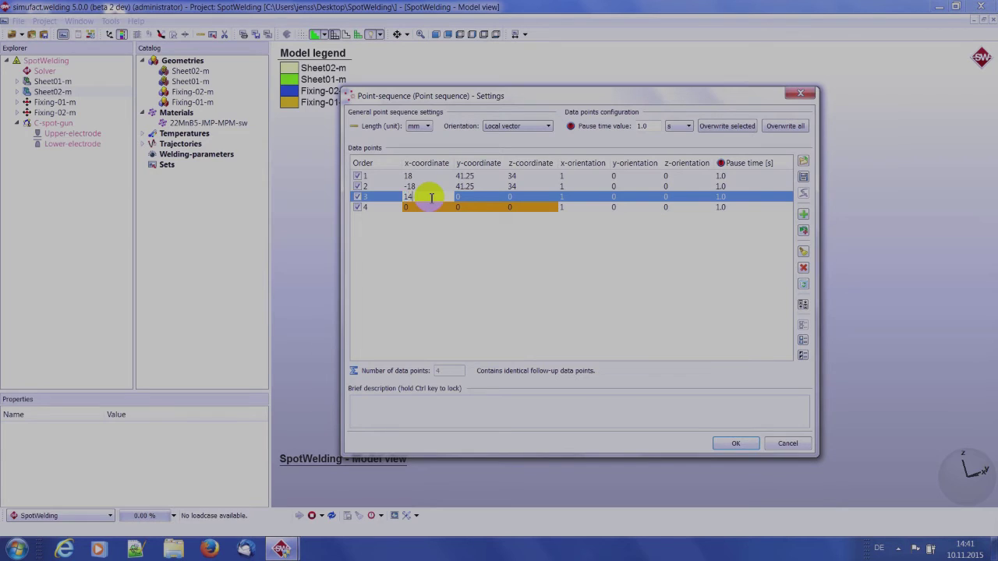
click(485, 195)
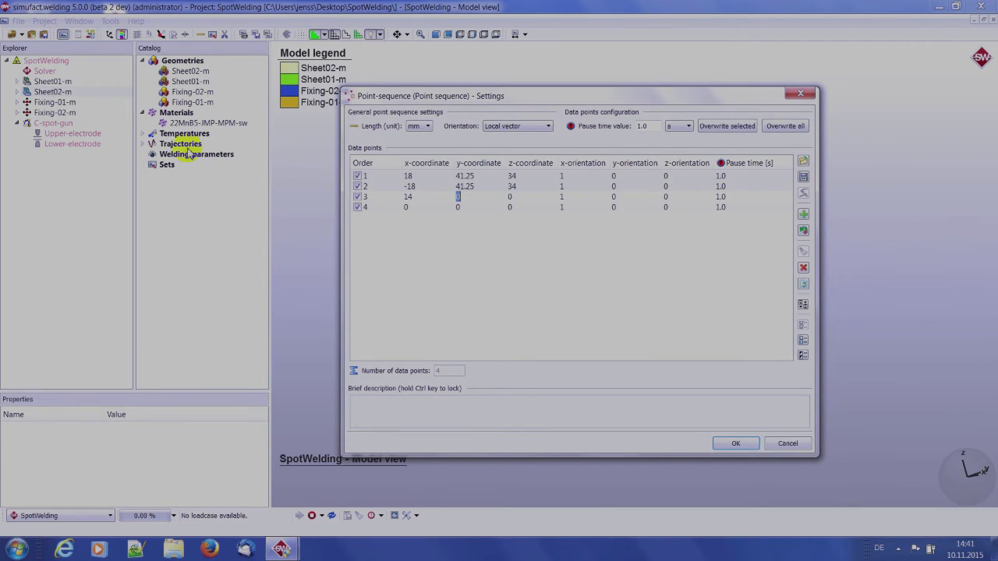
text(32.5)
double_click(522, 198)
text(65)
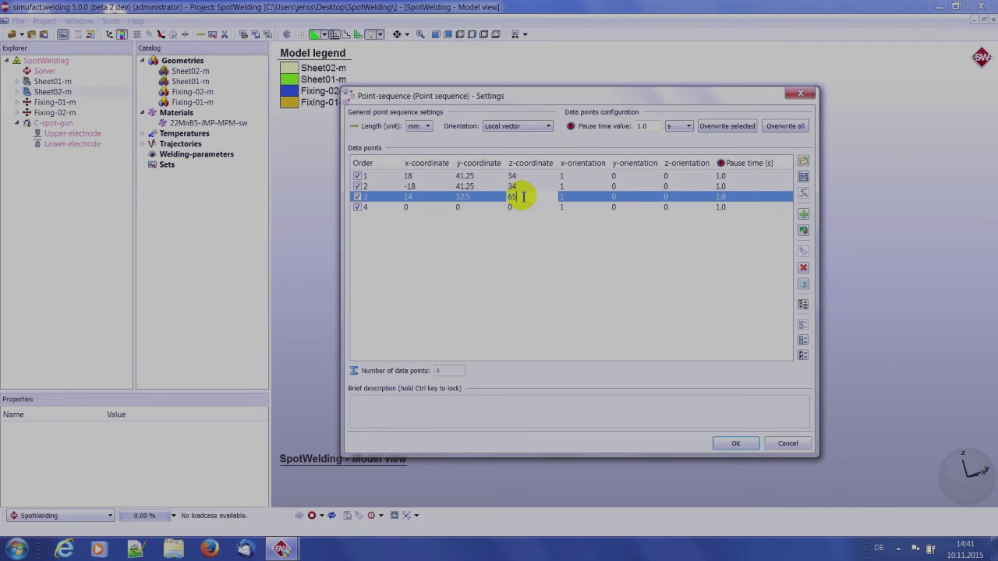
text(.5)
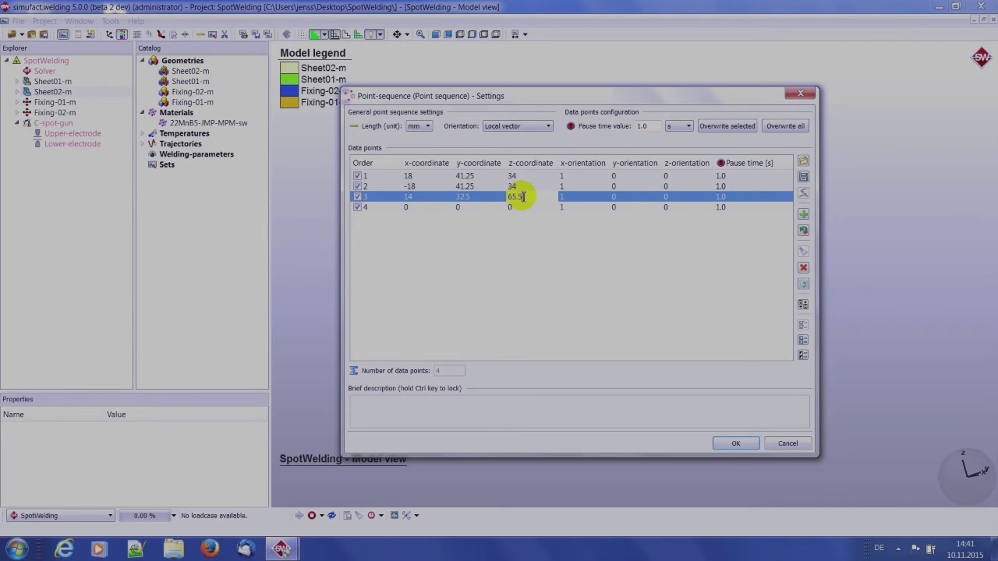
double_click(418, 209)
text(-14)
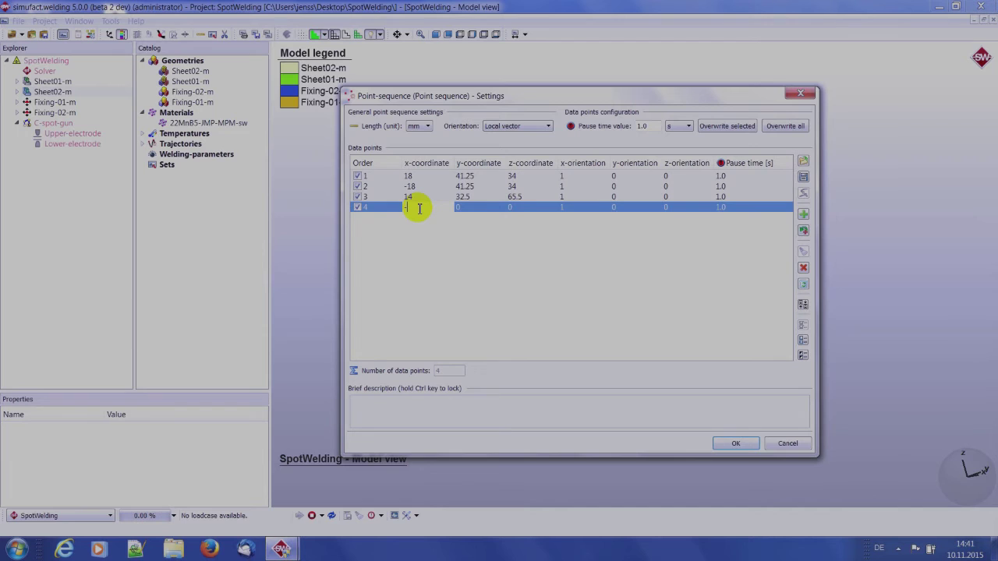
double_click(474, 209)
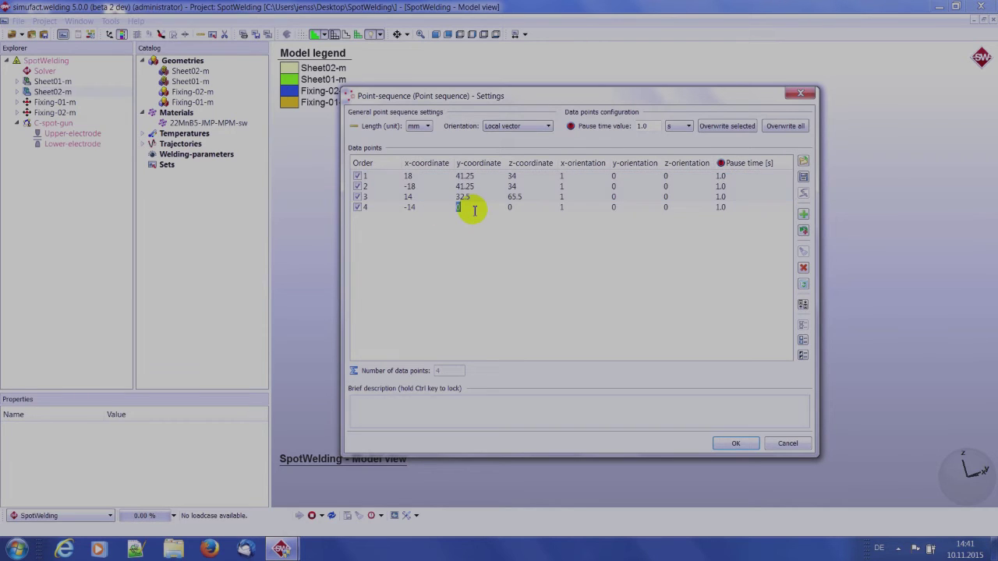
text(32.5)
double_click(518, 208)
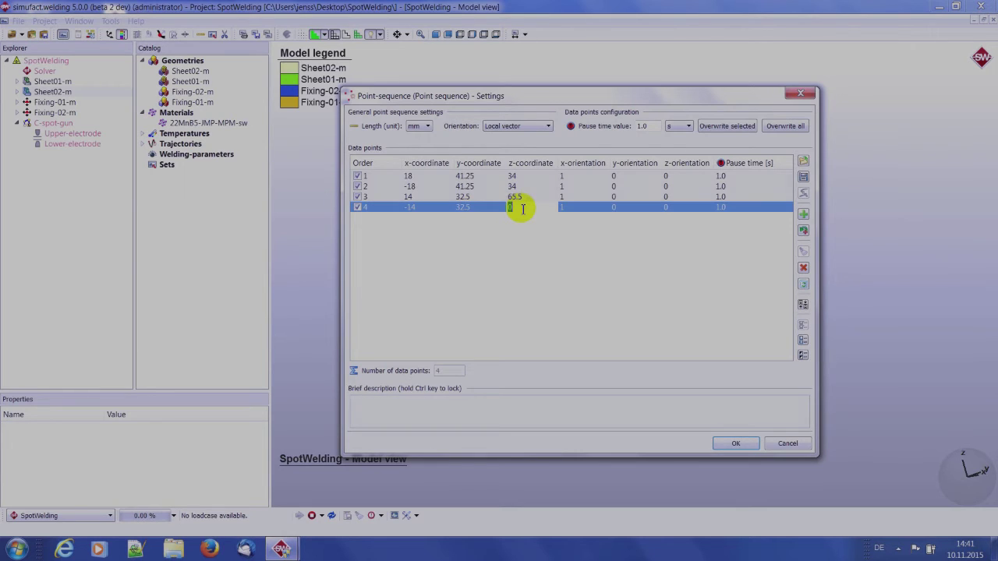
text(65.5)
Set the x-orientation of all four weld points to 0
double_click(572, 176)
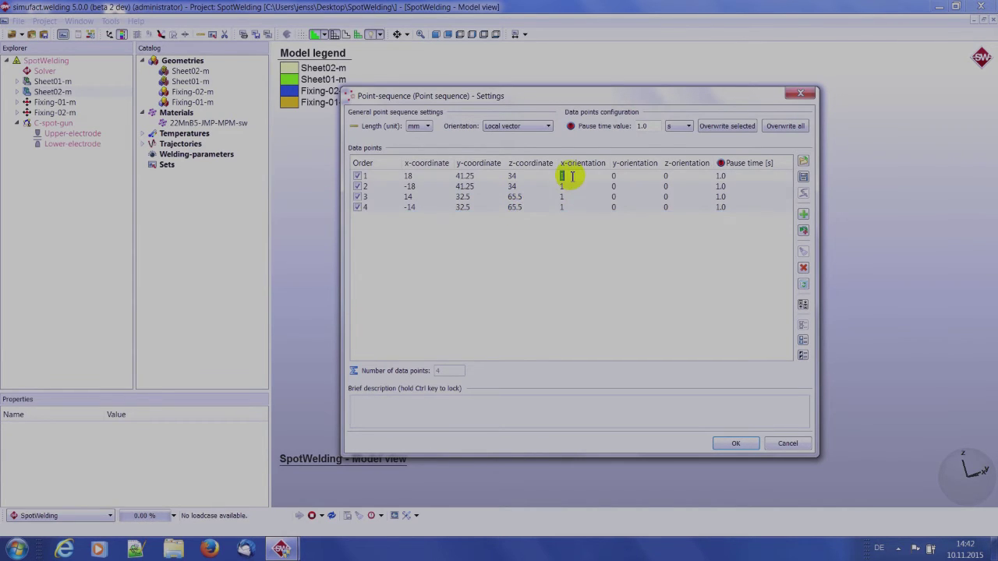
text(0)
double_click(573, 187)
text(0)
double_click(574, 196)
text(0)
double_click(573, 207)
text(0)
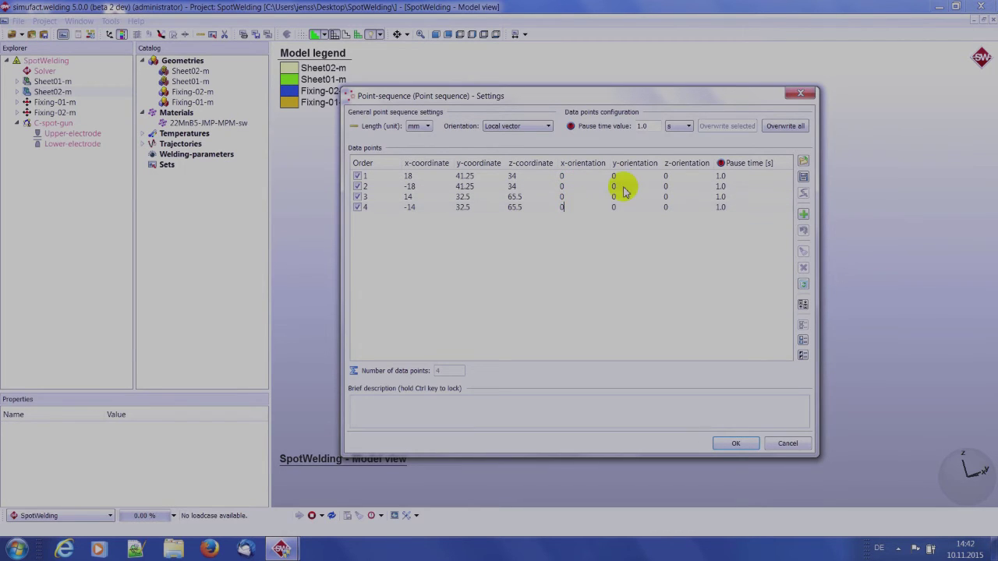
Set y-orientation to -1 for points 1–2 and -0.866 for points 3–4
double_click(631, 176)
text(-1)
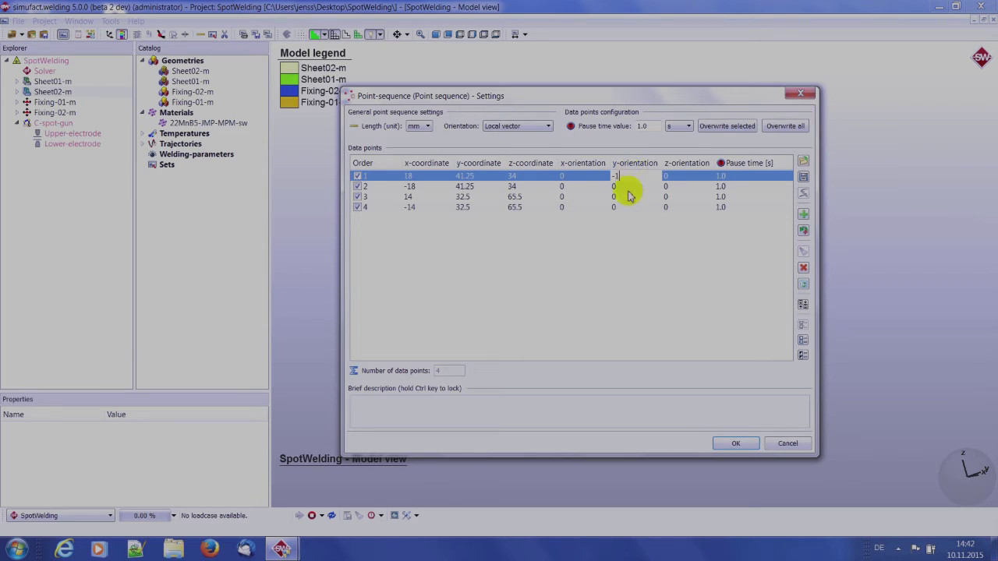
double_click(631, 186)
text(-1)
double_click(631, 197)
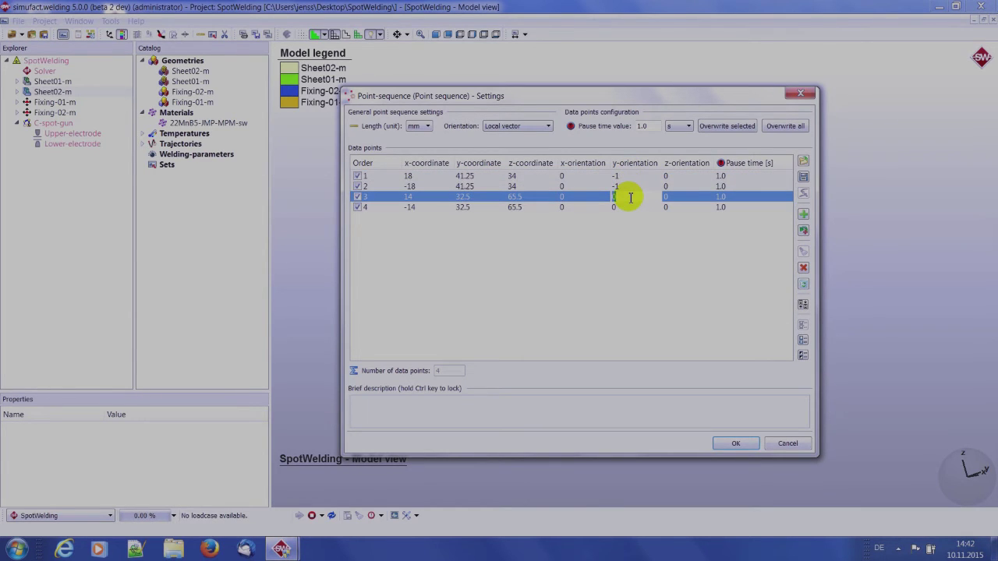
text(-1)
text(.866)
double_click(630, 208)
text(-0.866)
Set the z-orientation of points 3 and 4 to -0.5
double_click(672, 208)
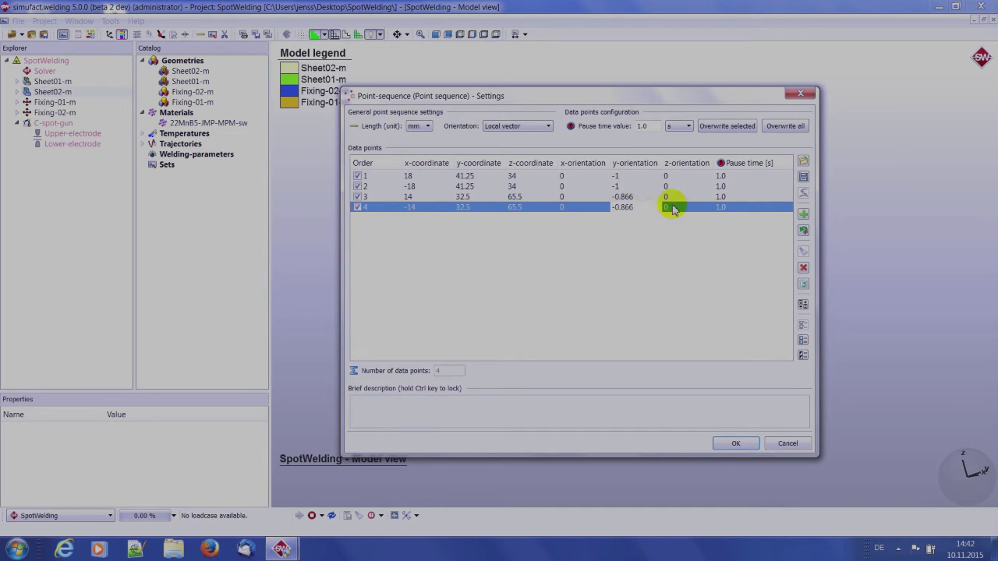
double_click(669, 198)
text(-0.5)
double_click(680, 207)
text(-0.5)
click(662, 252)
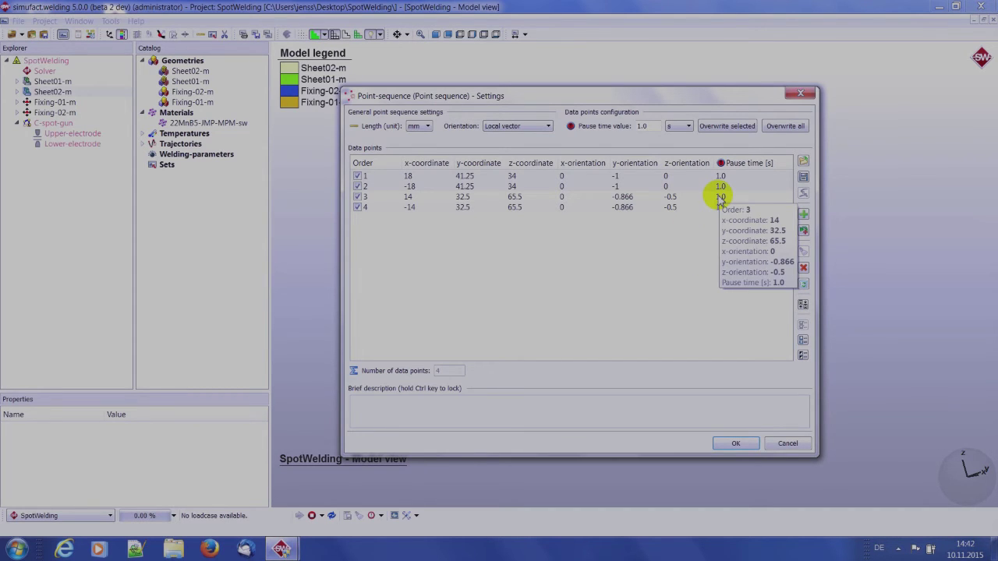
click(659, 262)
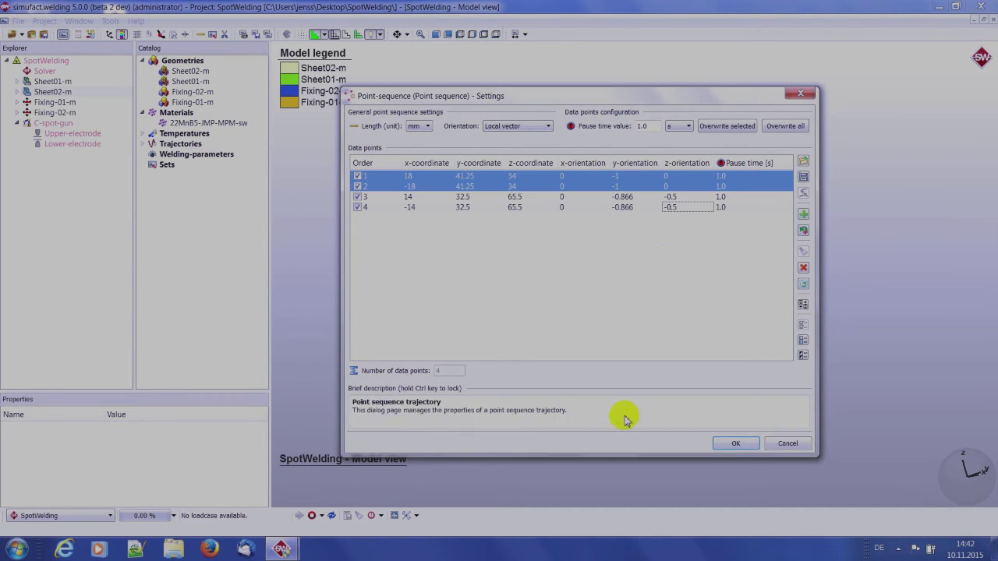
Confirm the point sequence and assign it to the C-spot-gun in the Explorer
click(732, 444)
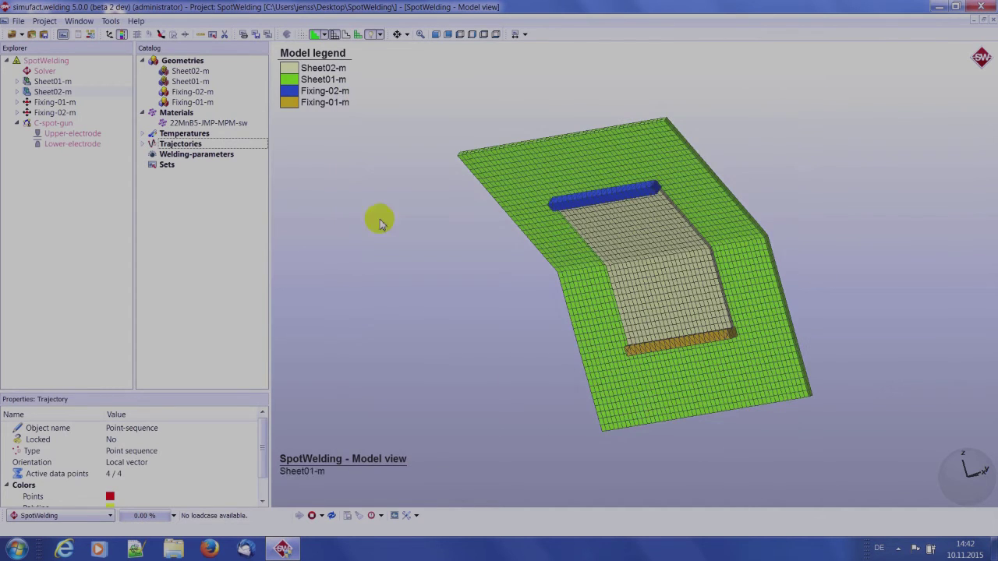
click(142, 143)
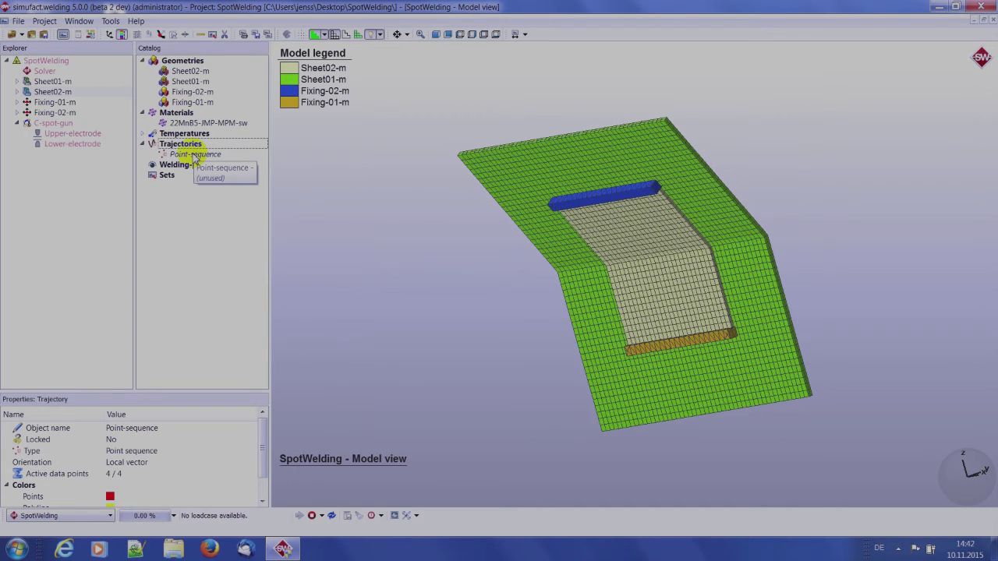
drag(194, 155, 47, 125)
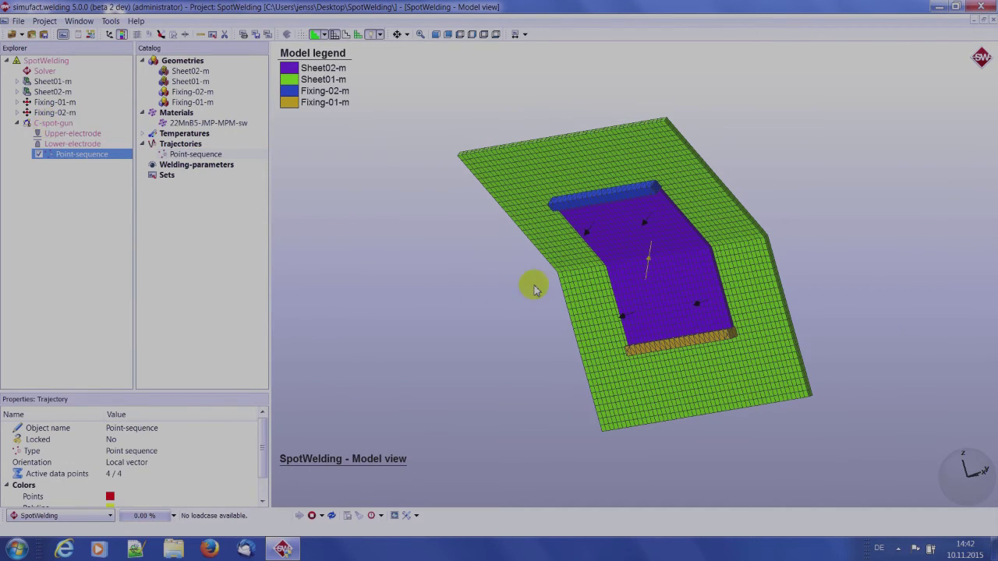
Orbit and zoom the model to view the sheets and weld points from several angles
drag(533, 279, 645, 296)
scroll(655, 288, up, 5)
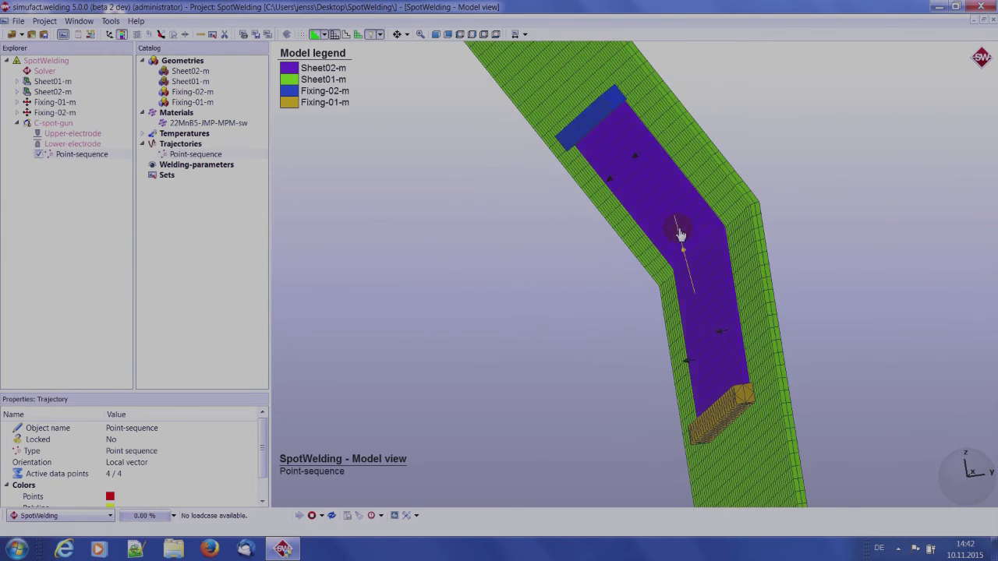
mouse_move(660, 255)
mouse_down()
mouse_move(630, 268)
mouse_move(660, 279)
mouse_move(650, 257)
mouse_up()
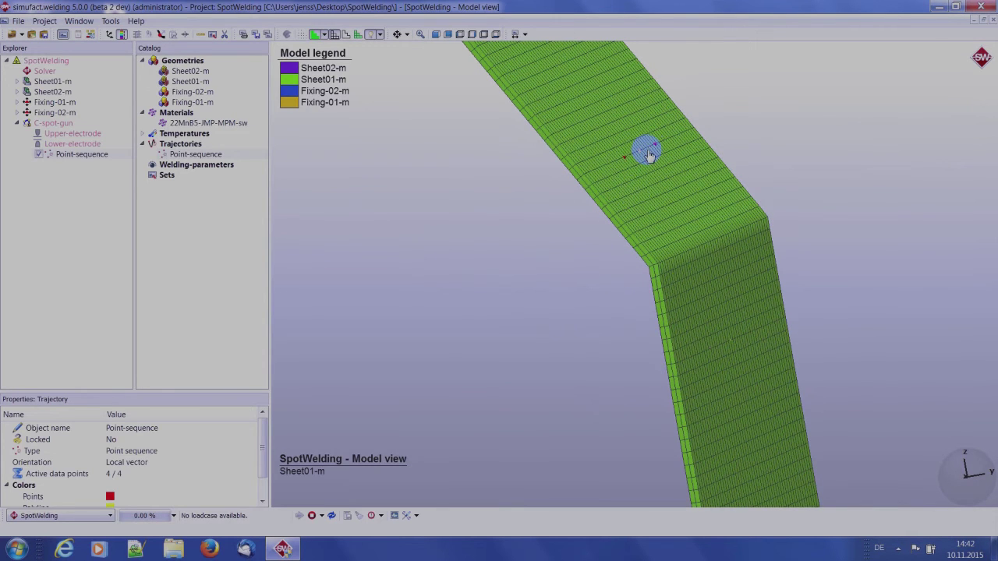
mouse_move(642, 160)
mouse_down()
mouse_move(635, 234)
mouse_move(605, 231)
mouse_move(724, 223)
mouse_move(644, 162)
mouse_up()
drag(706, 296, 668, 263)
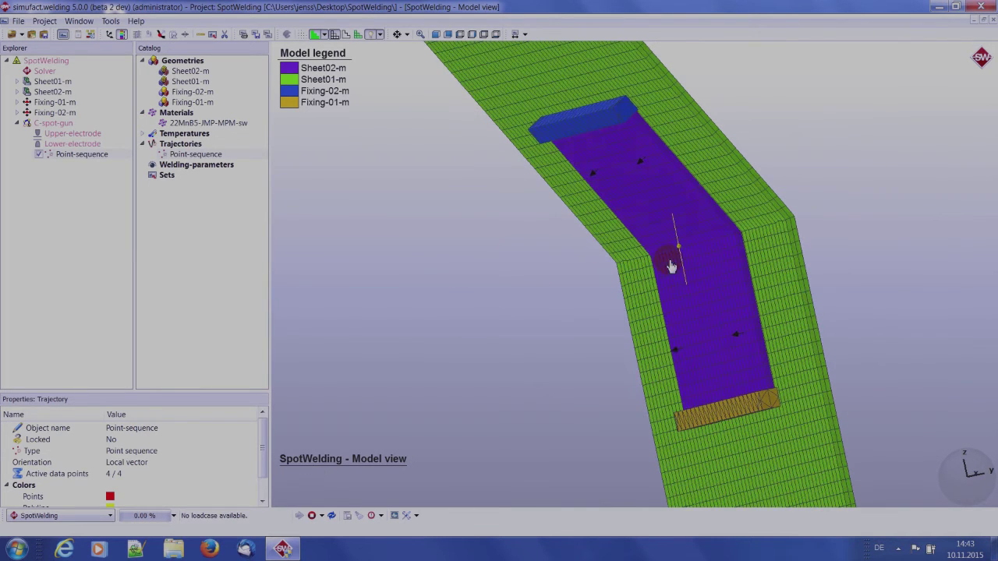
Switch the model display to smooth shading without mesh lines
click(202, 165)
right_click(201, 171)
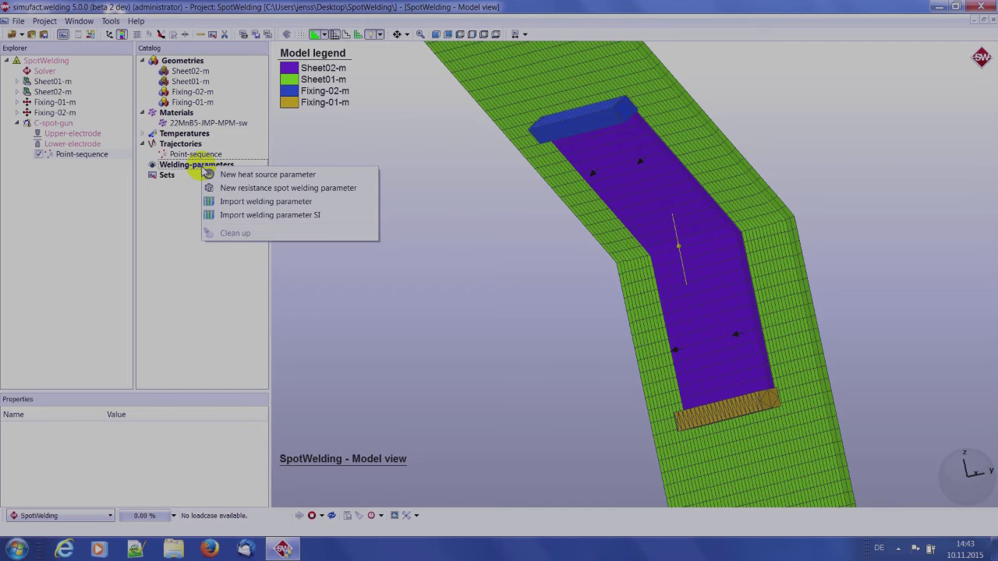
click(433, 234)
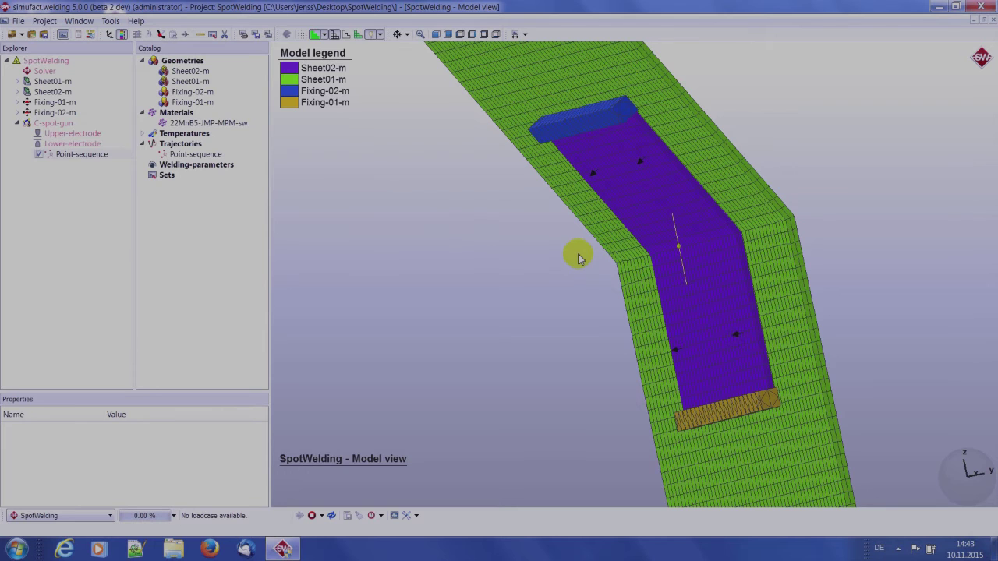
middle_drag(668, 249, 646, 277)
scroll(646, 277, down, 5)
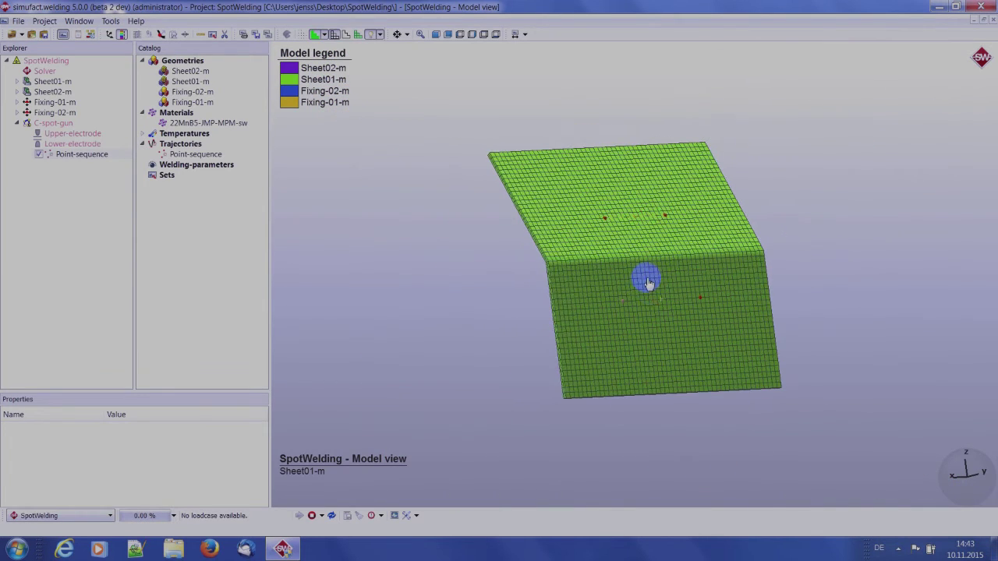
click(331, 34)
middle_drag(487, 208, 502, 276)
Pick weld points 1 and 2 and rotate the model to view both sheets
click(622, 320)
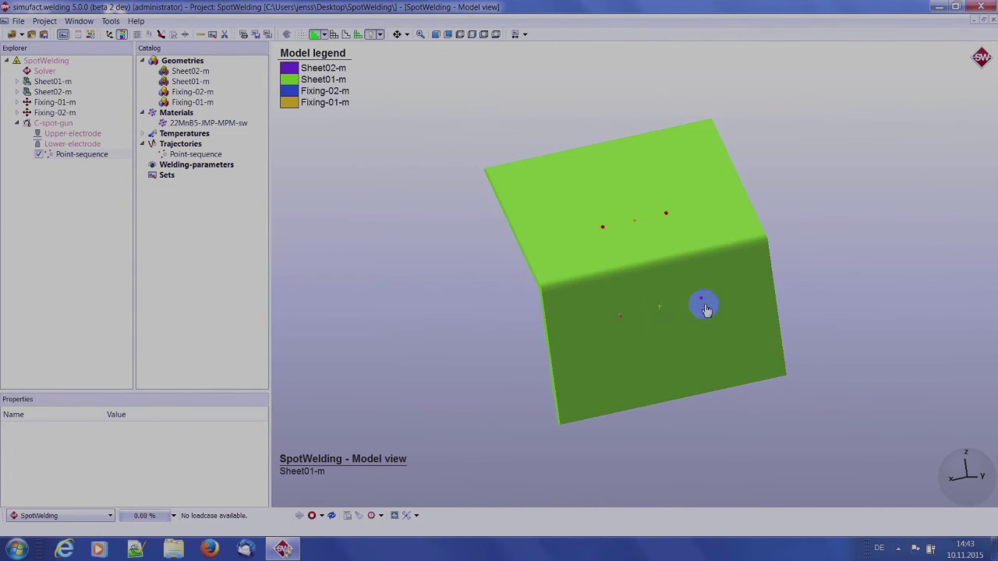
click(703, 304)
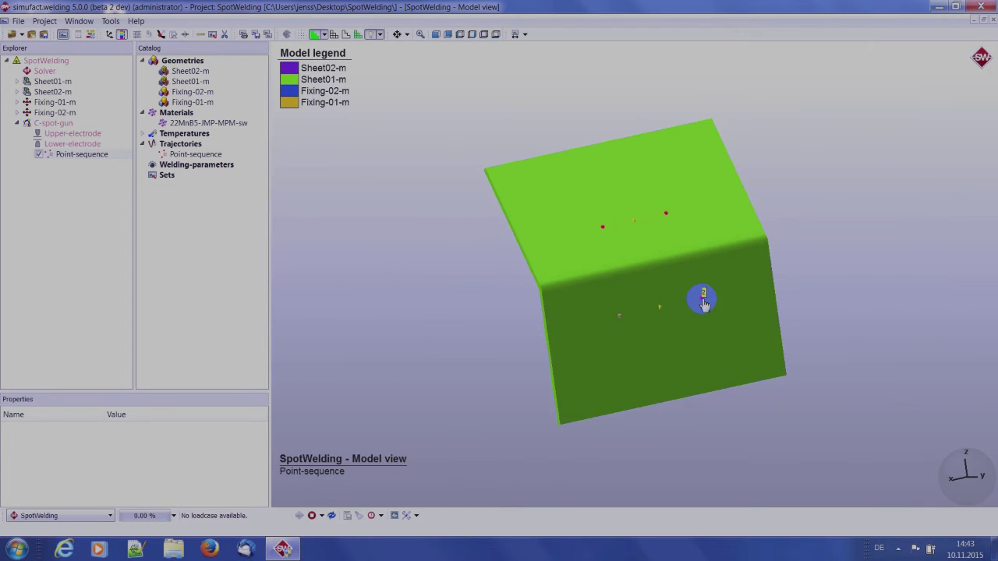
drag(574, 292, 833, 240)
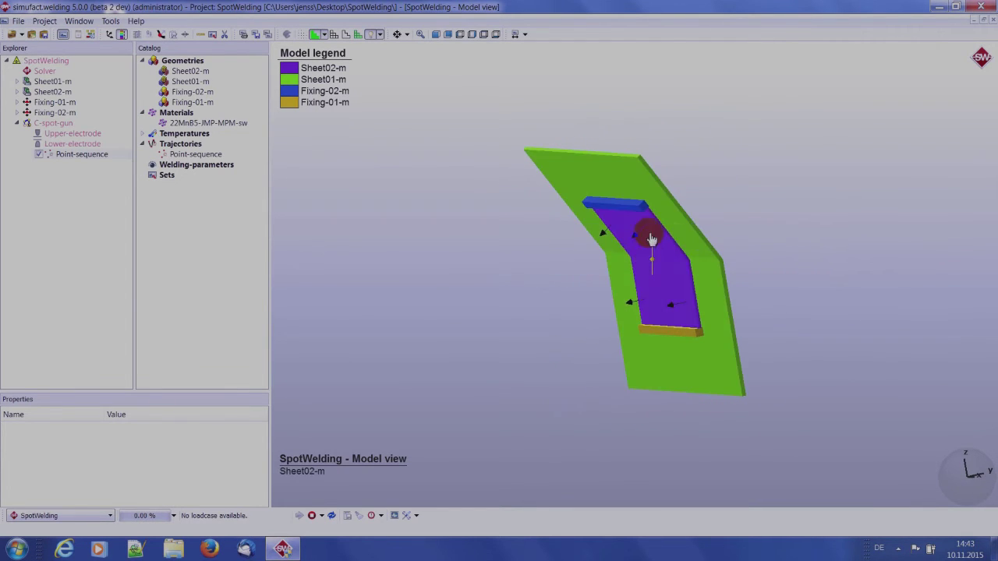
drag(660, 223, 510, 256)
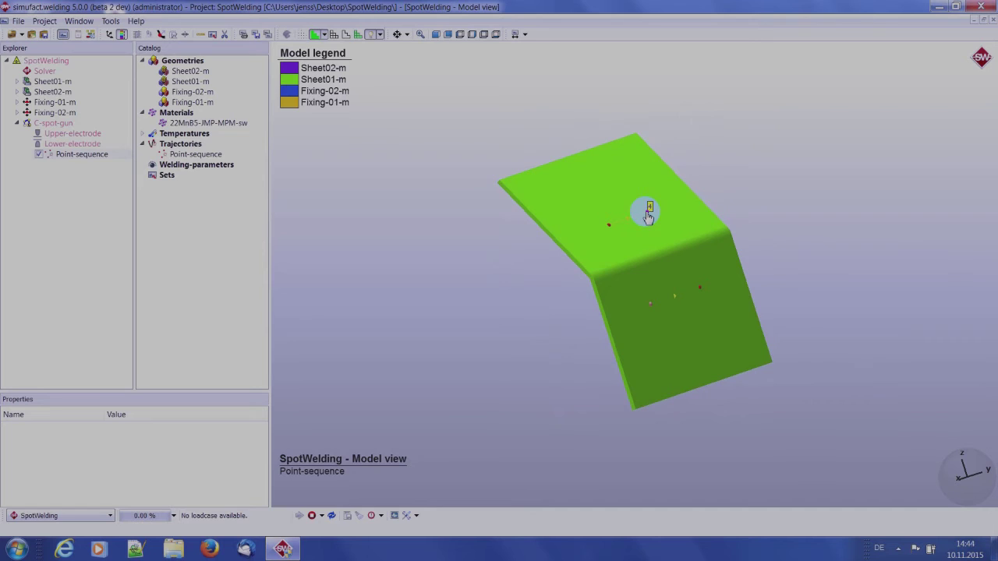
drag(590, 229, 680, 191)
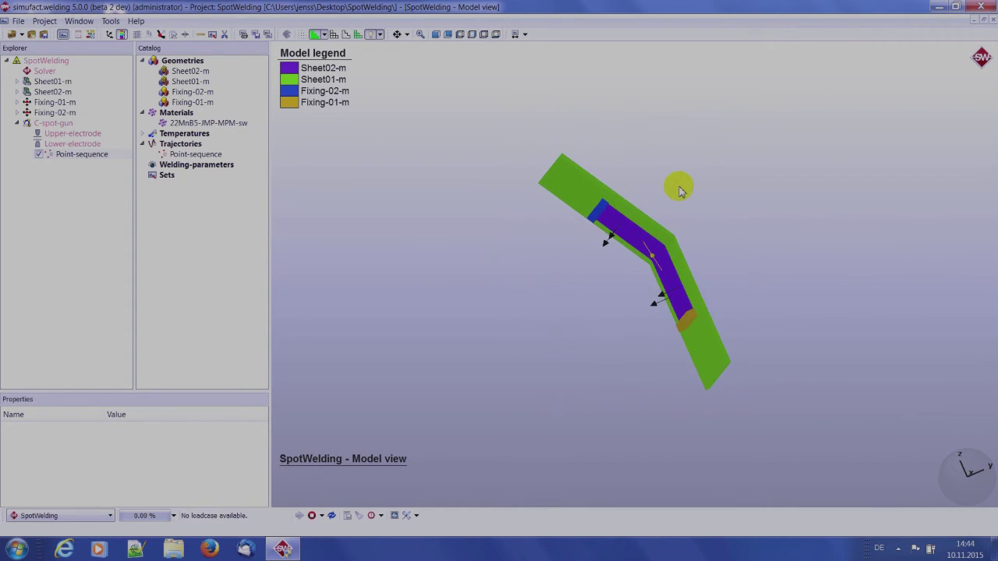
drag(675, 225, 555, 266)
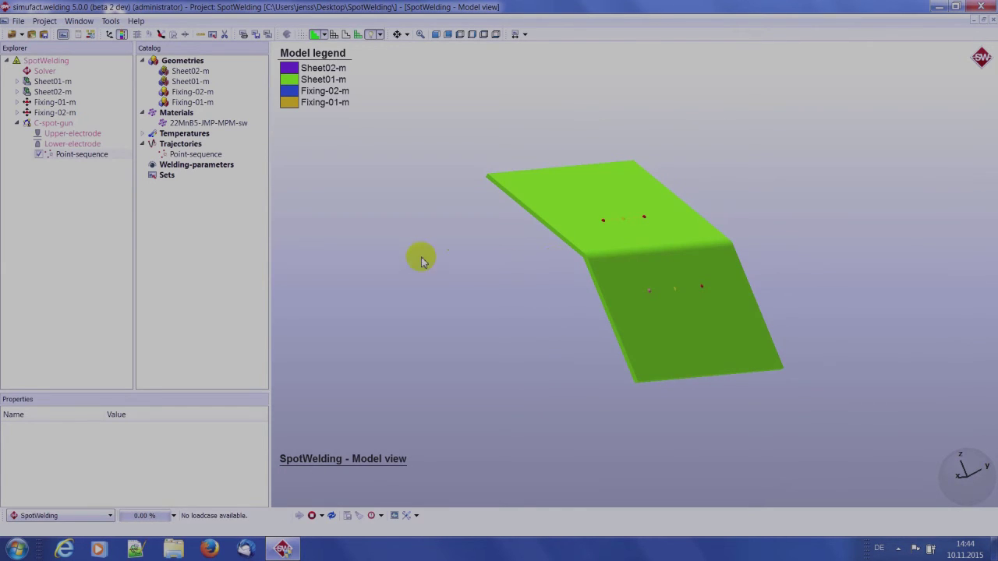
Add a new resistance spot welding parameter and go to its Electrical parameters page
right_click(209, 173)
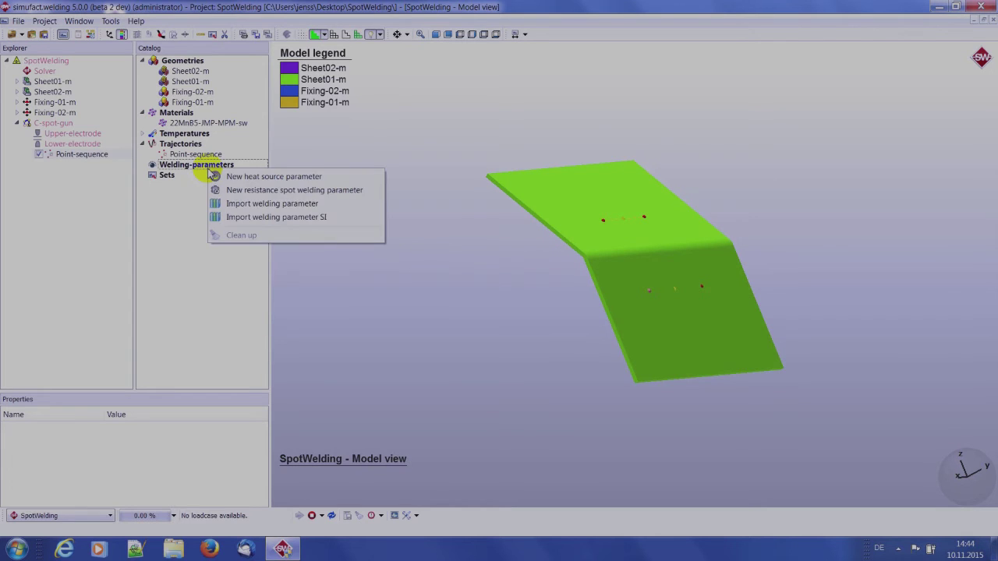
click(236, 192)
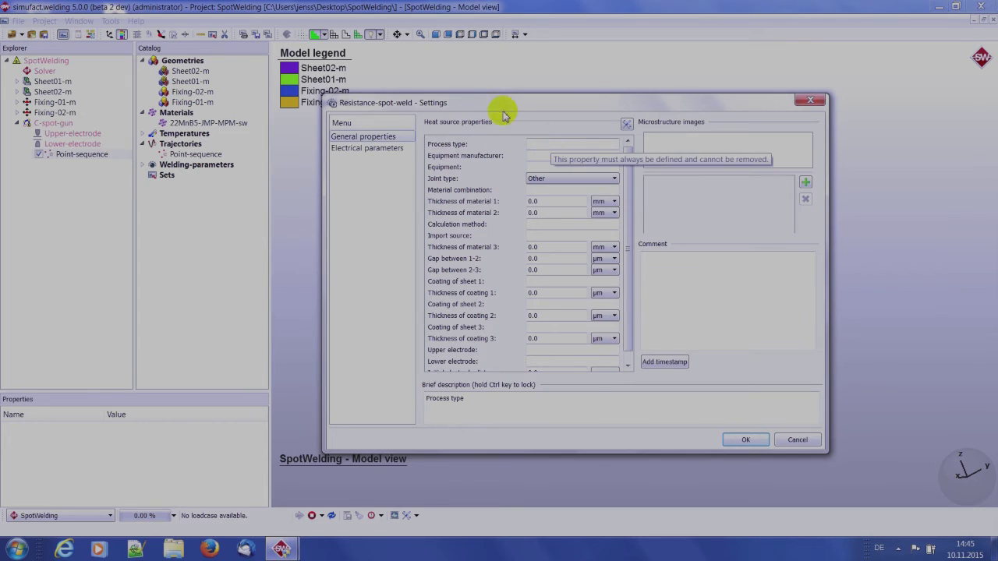
click(368, 151)
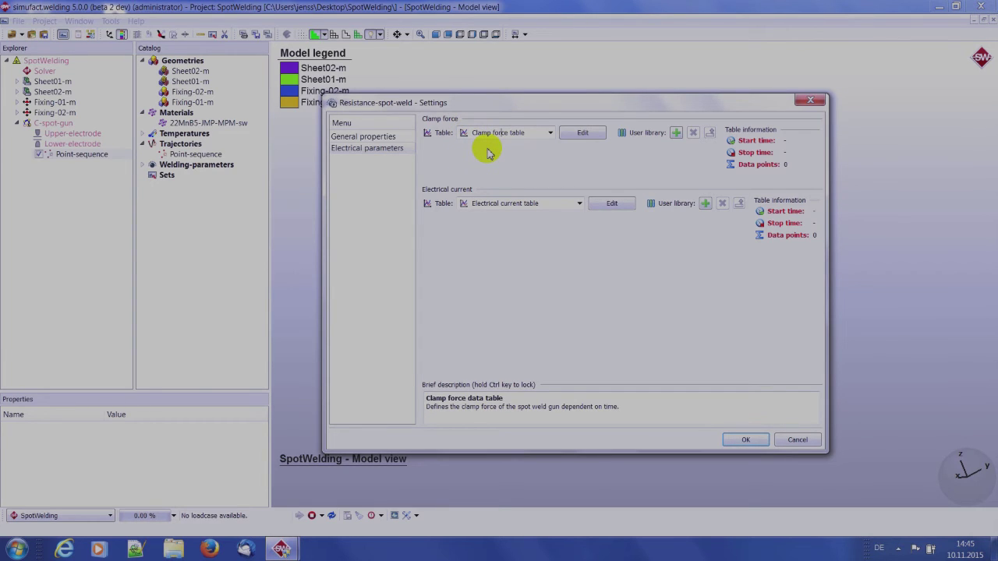
Fill the clamp force table with a constant 5000 N from 0 s to 0.25 s
click(588, 135)
drag(564, 109, 556, 83)
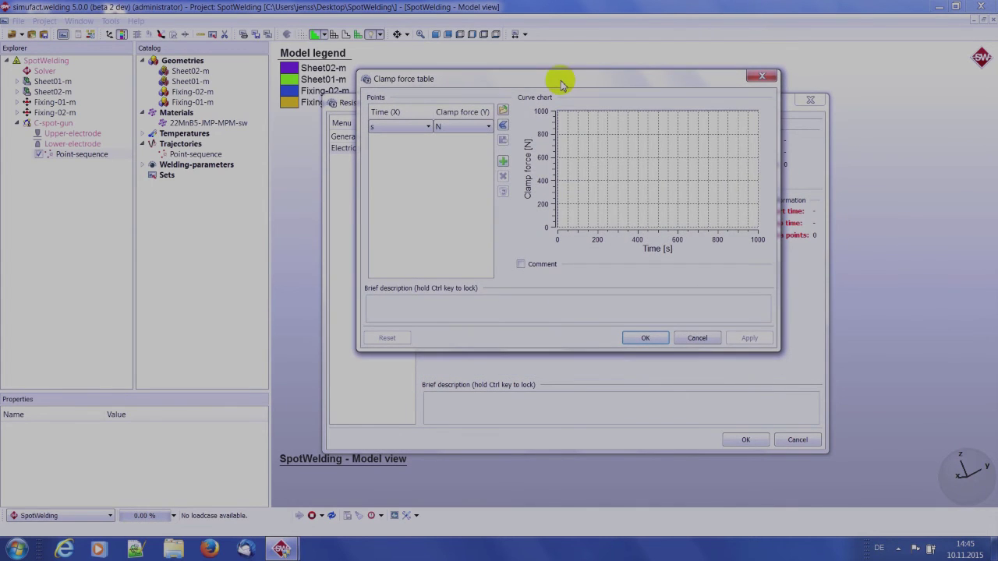
click(503, 162)
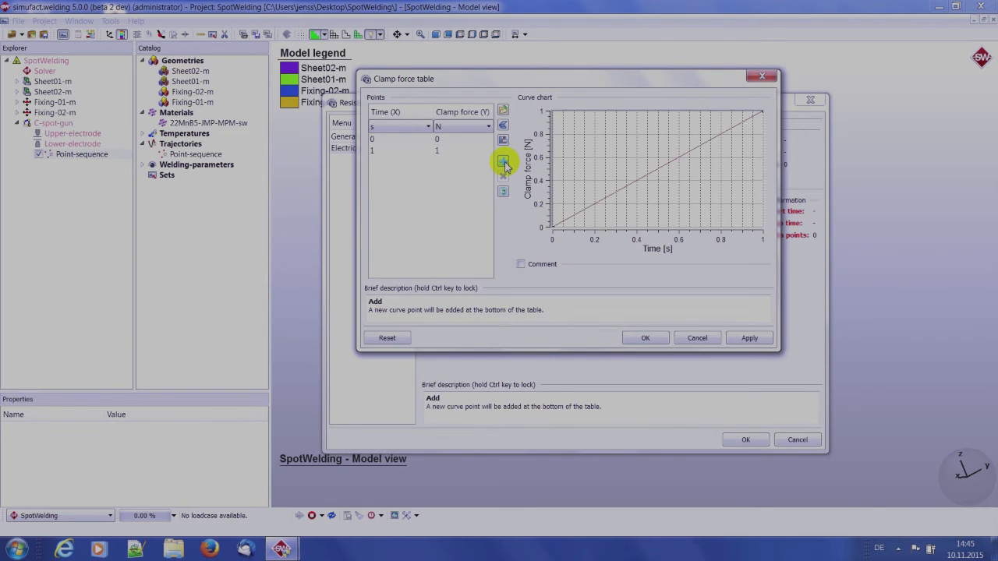
double_click(447, 139)
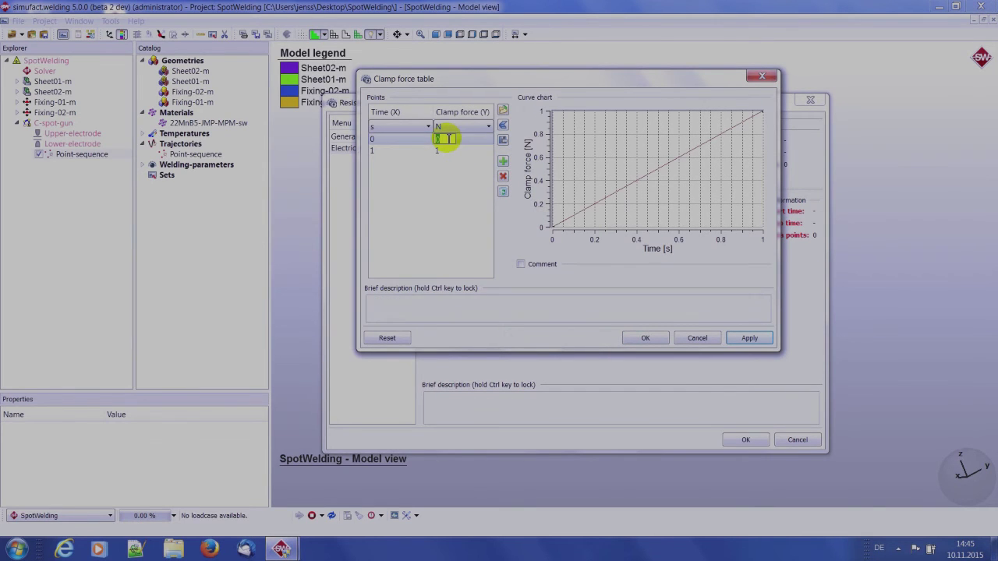
text(5000)
click(447, 152)
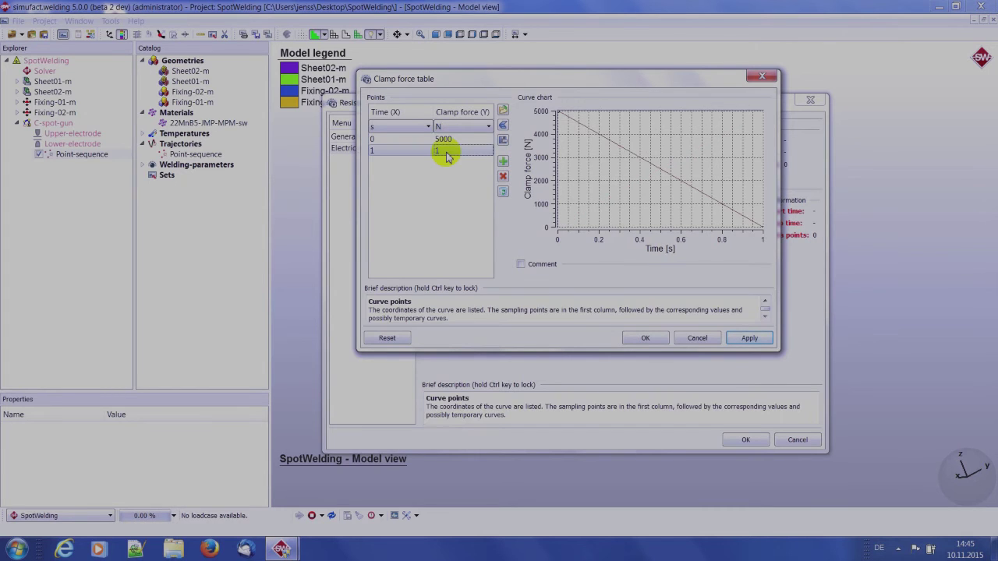
double_click(447, 152)
text(5000)
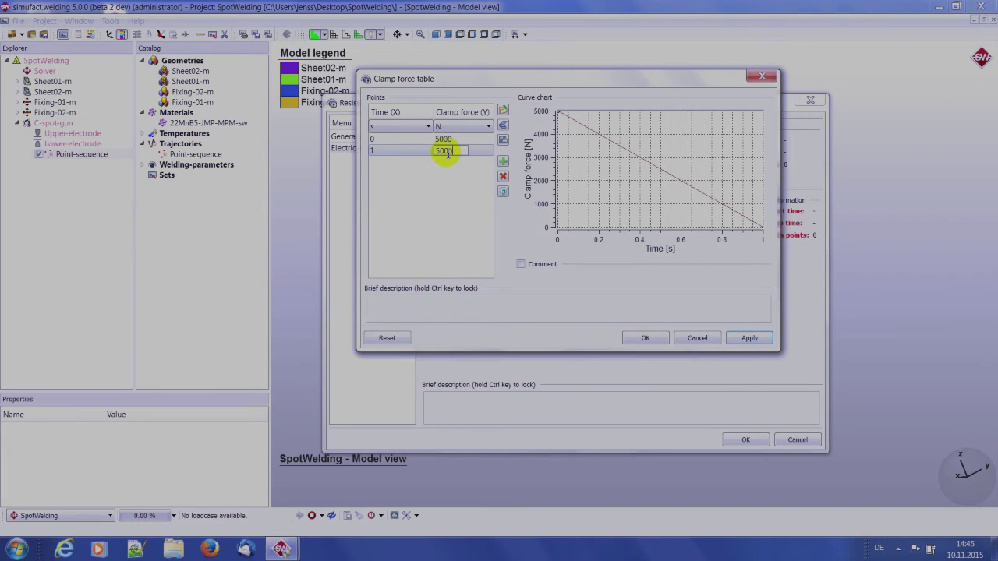
double_click(377, 139)
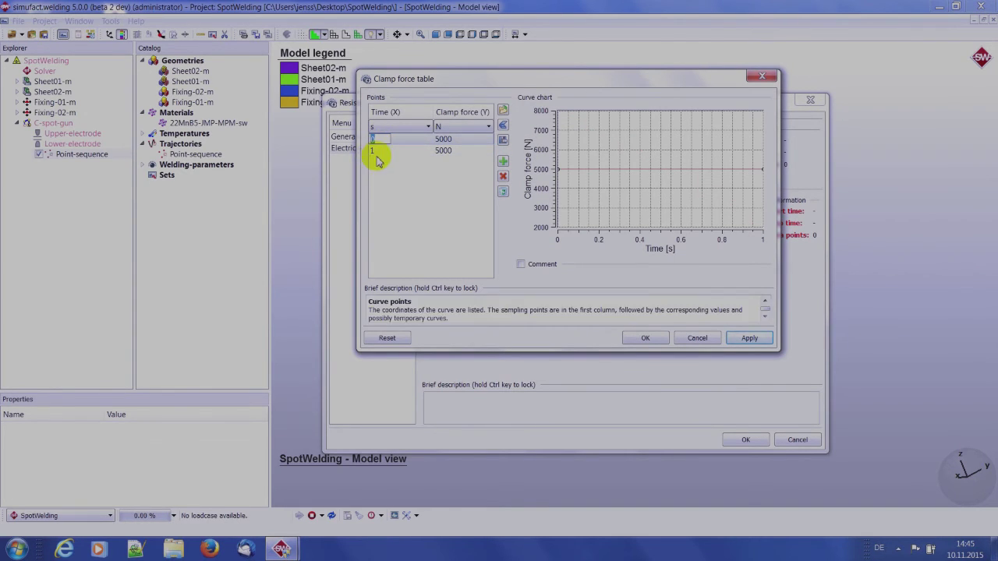
double_click(377, 150)
text(0.25)
click(405, 210)
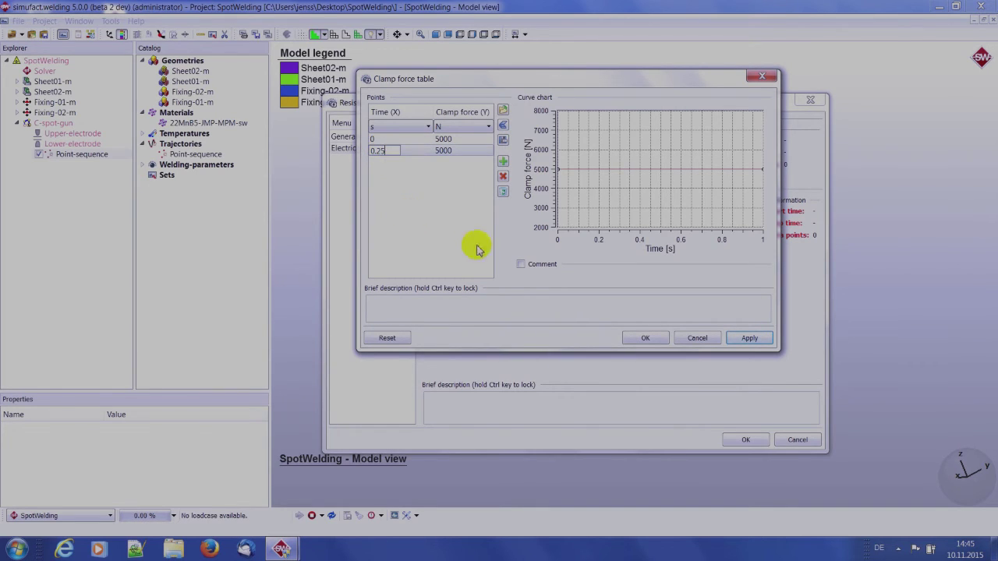
click(746, 339)
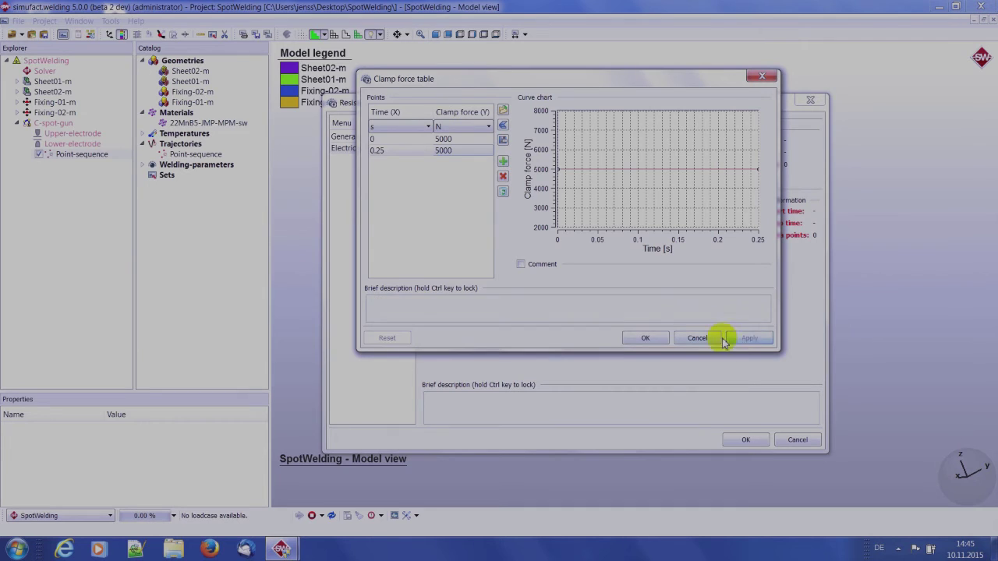
click(644, 338)
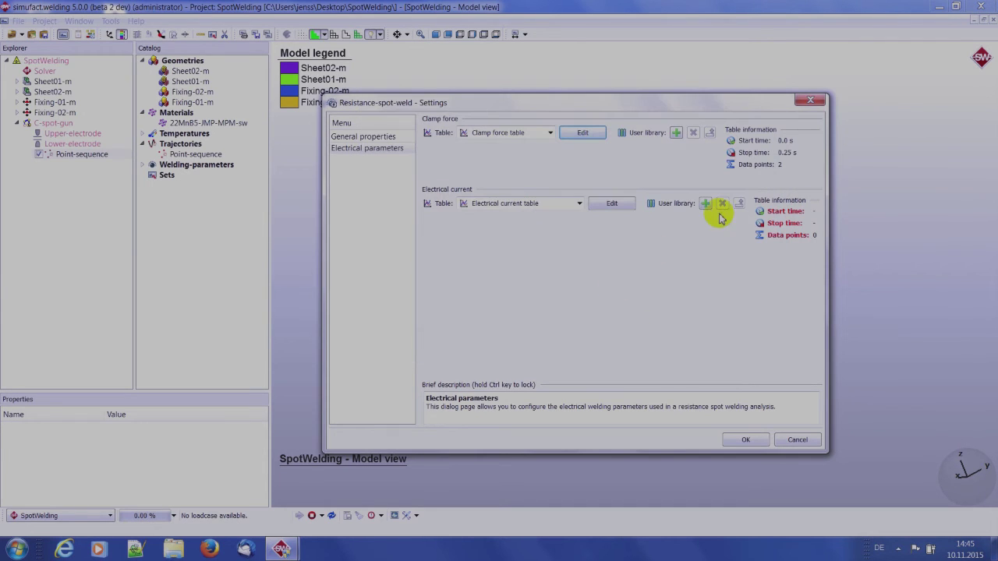
Start editing the Electrical current table in the spot-weld settings
mouse_move(782, 149)
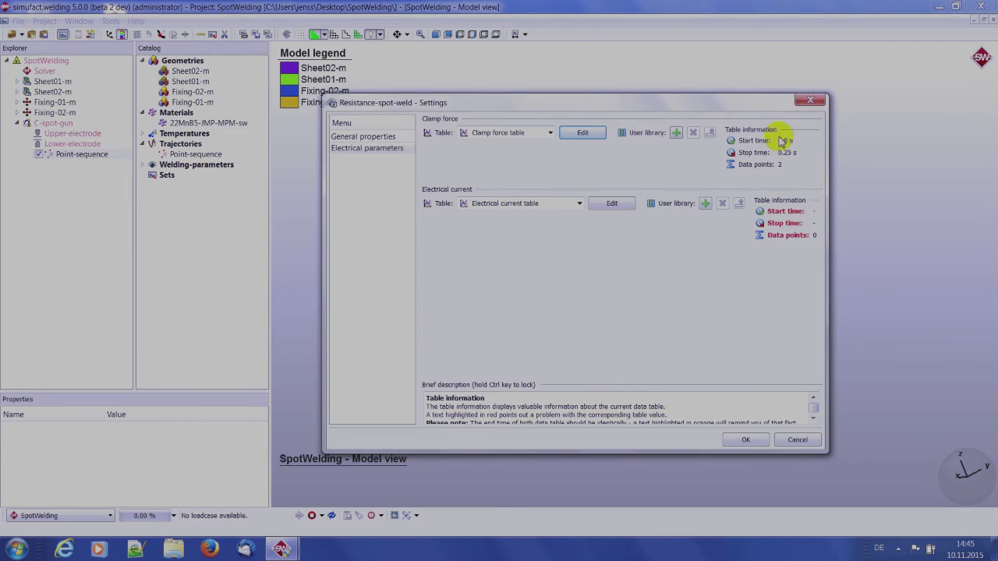
click(613, 204)
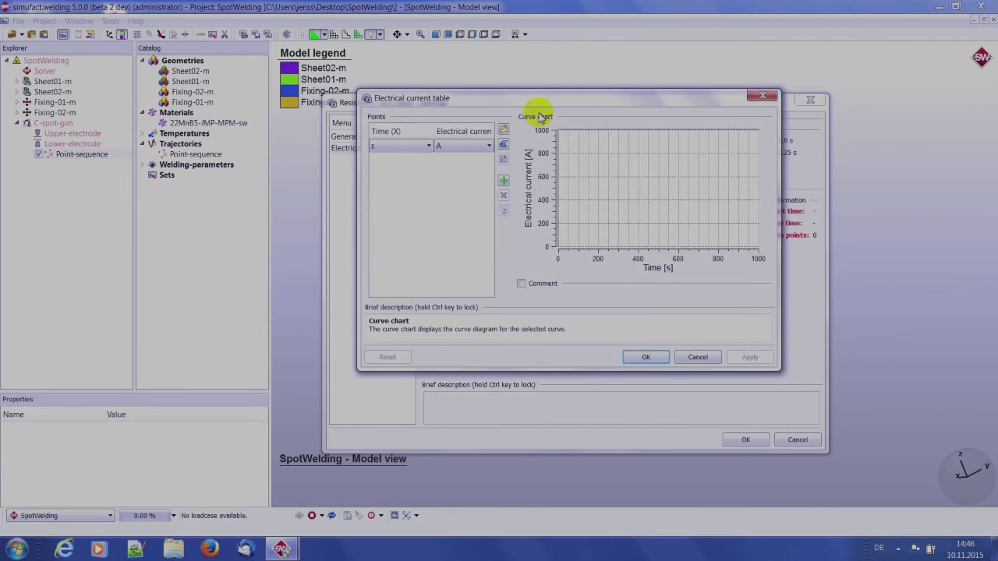
Add points to the current table with times 0, 0.03, 0.05, 0.24 and 0.25 s
drag(541, 106, 478, 88)
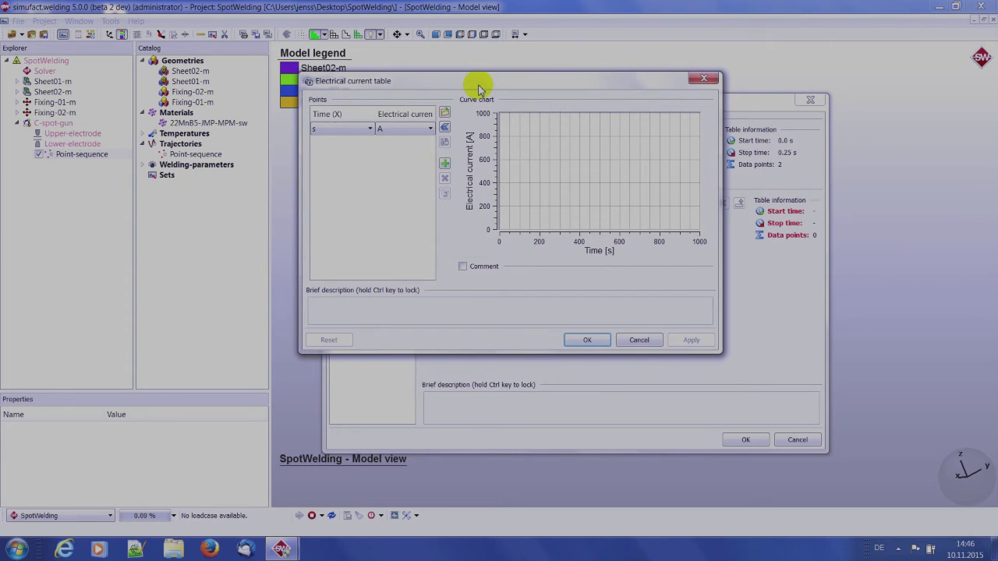
click(446, 164)
click(445, 163)
click(445, 163)
click(445, 163)
click(445, 163)
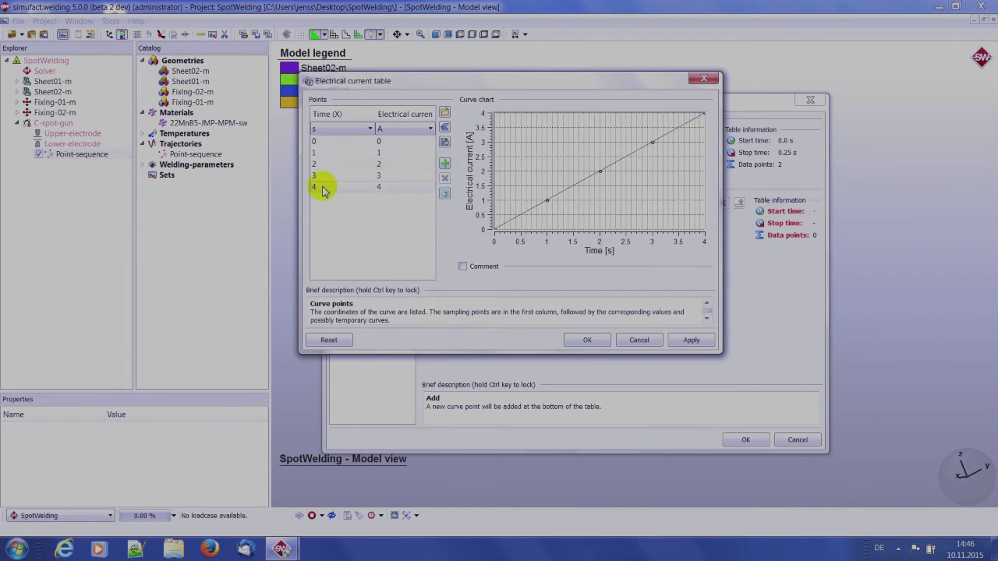
double_click(323, 153)
text(0.03)
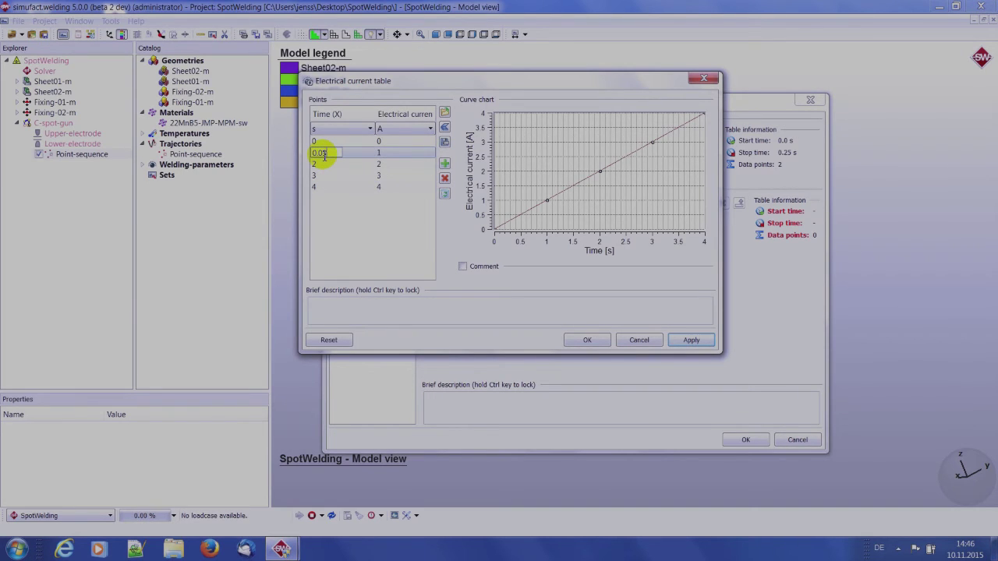
double_click(319, 165)
text(0.05)
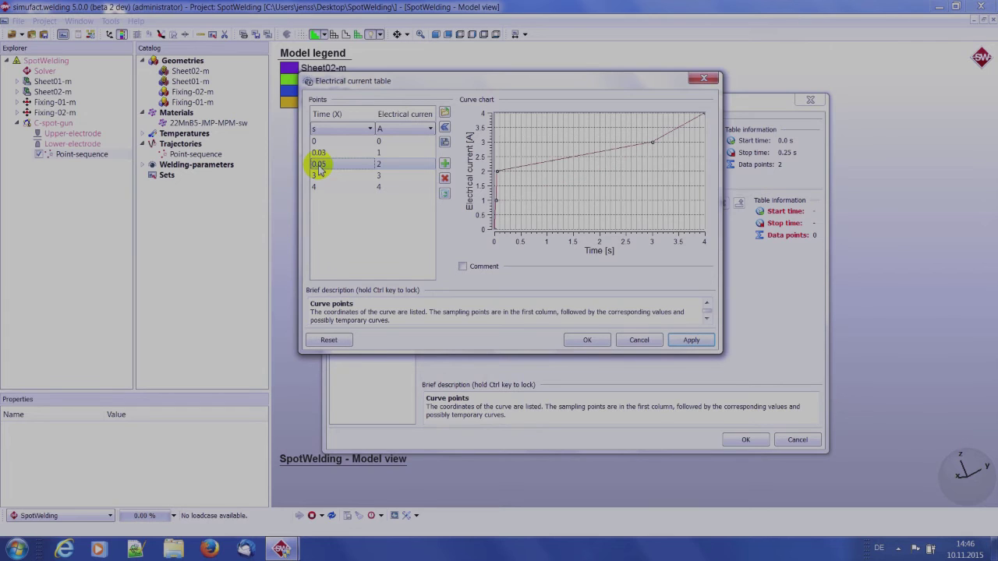
double_click(315, 175)
text(0.24)
key(Return)
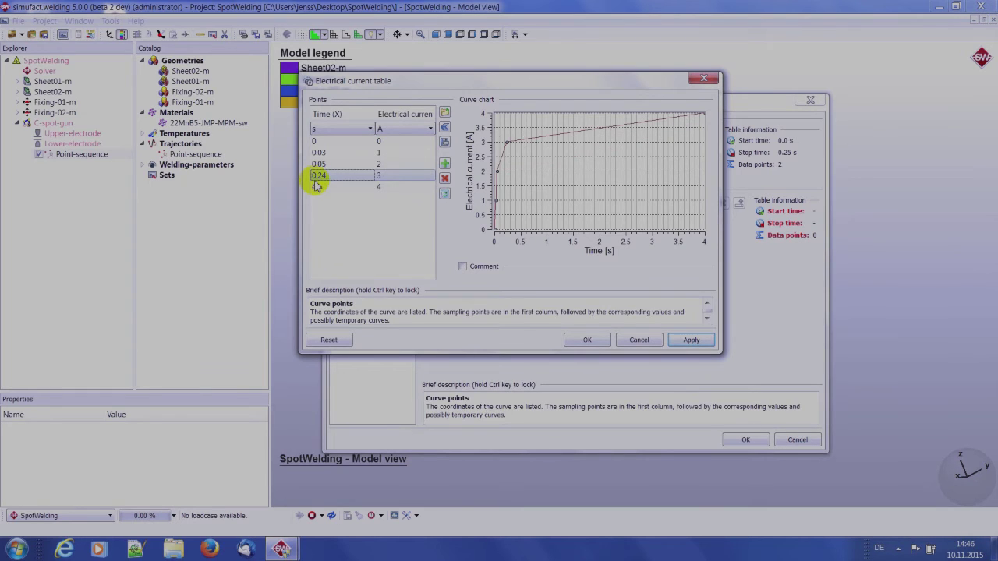
double_click(316, 187)
text(0.25)
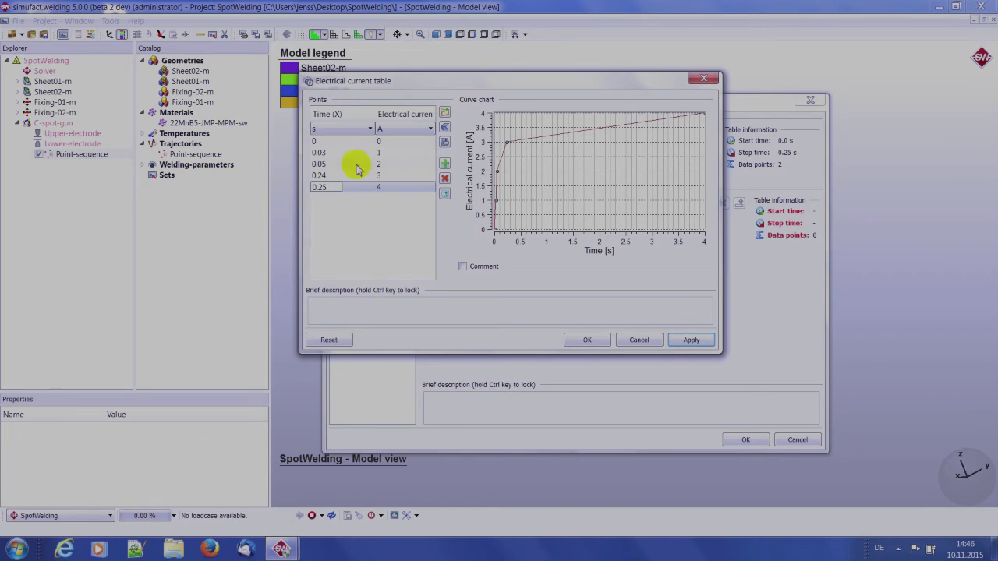
Set the currents to 0, 3500, 3500 and 0 A for those times and apply the curve
double_click(381, 152)
text(0)
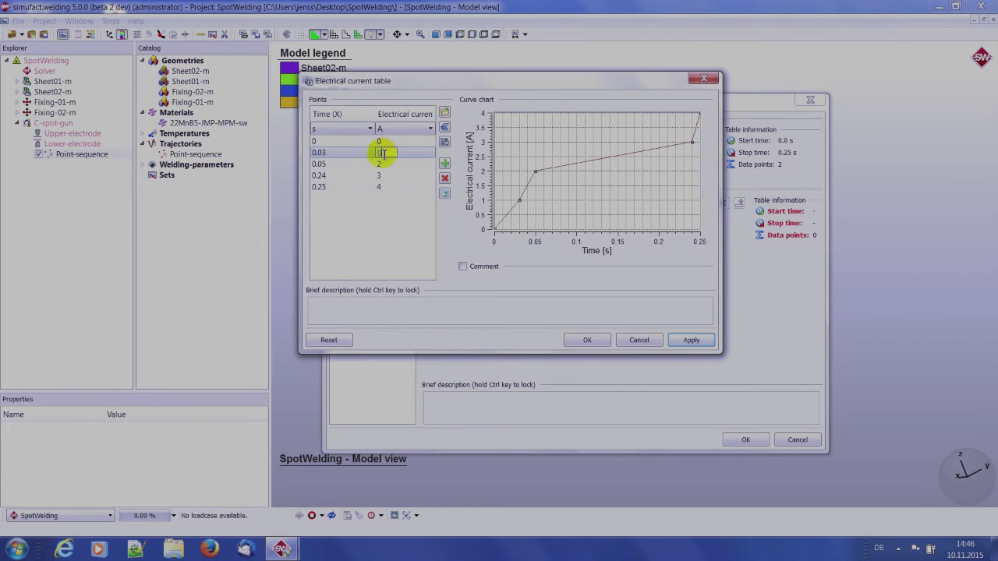
double_click(382, 163)
text(3500)
key(Return)
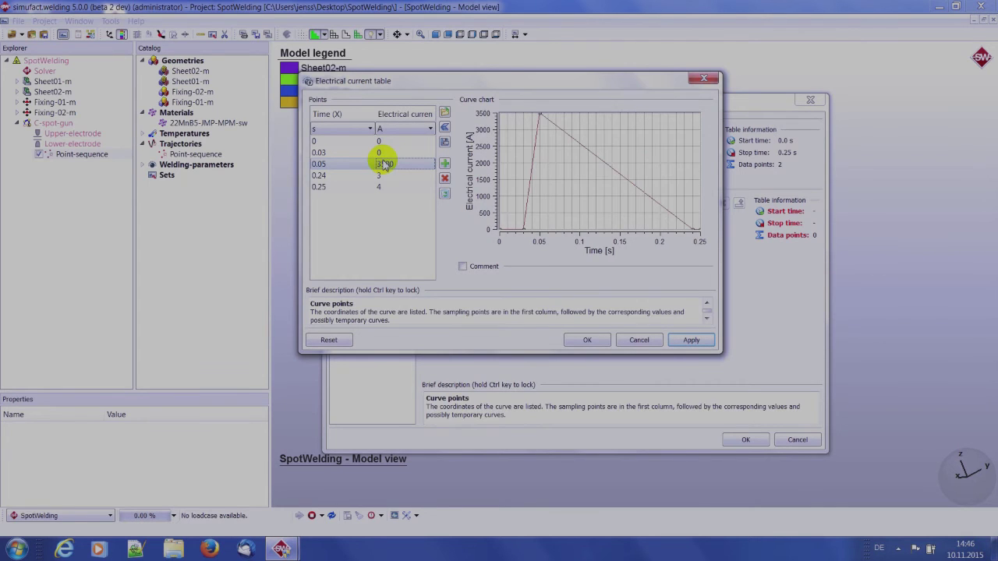
double_click(382, 174)
text(3500)
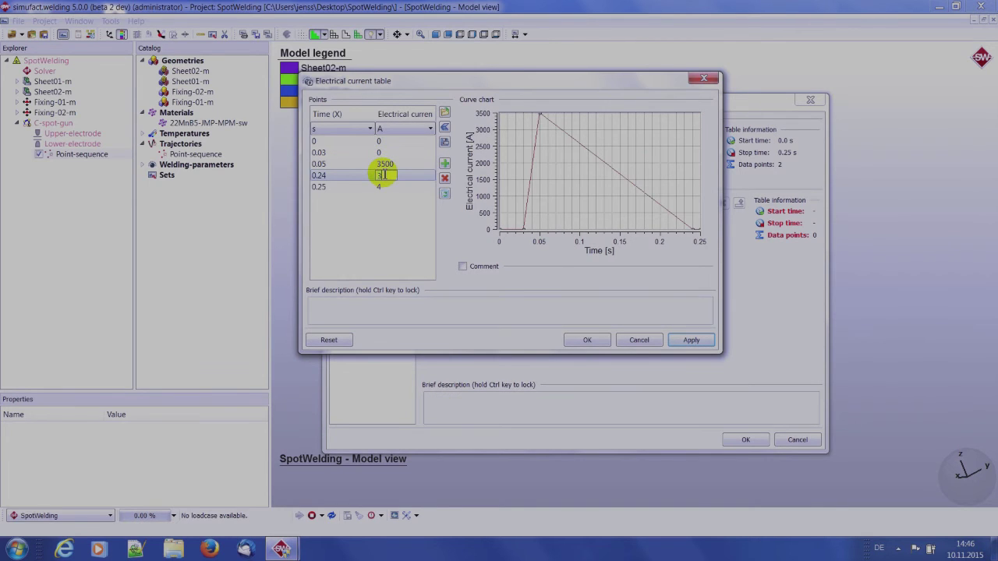
key(Return)
double_click(379, 187)
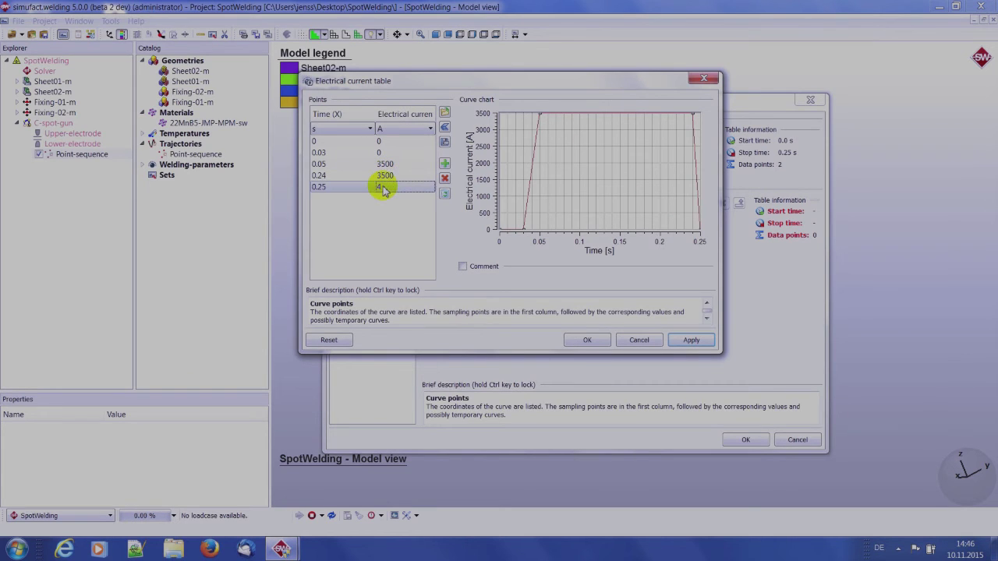
text(0)
click(371, 199)
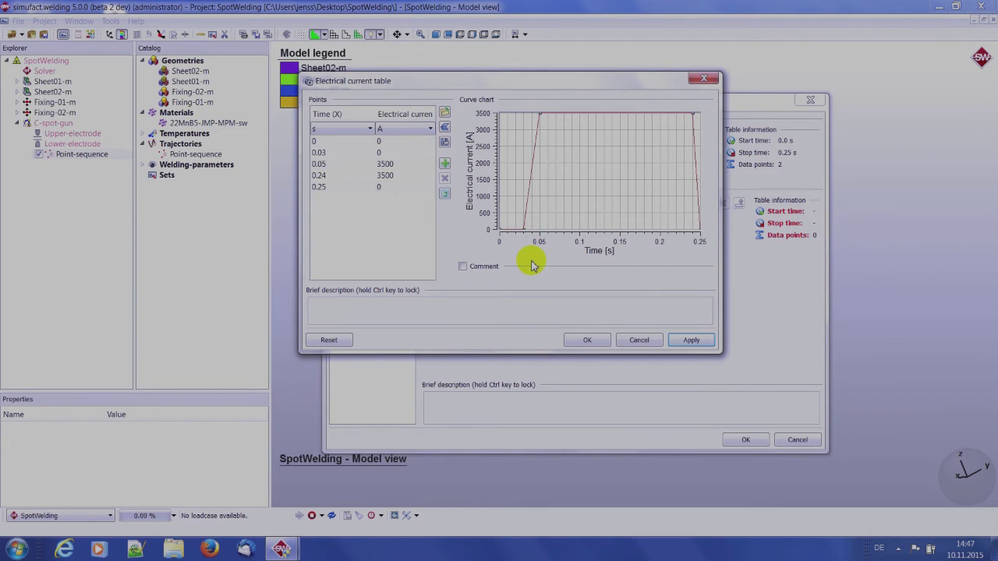
click(692, 340)
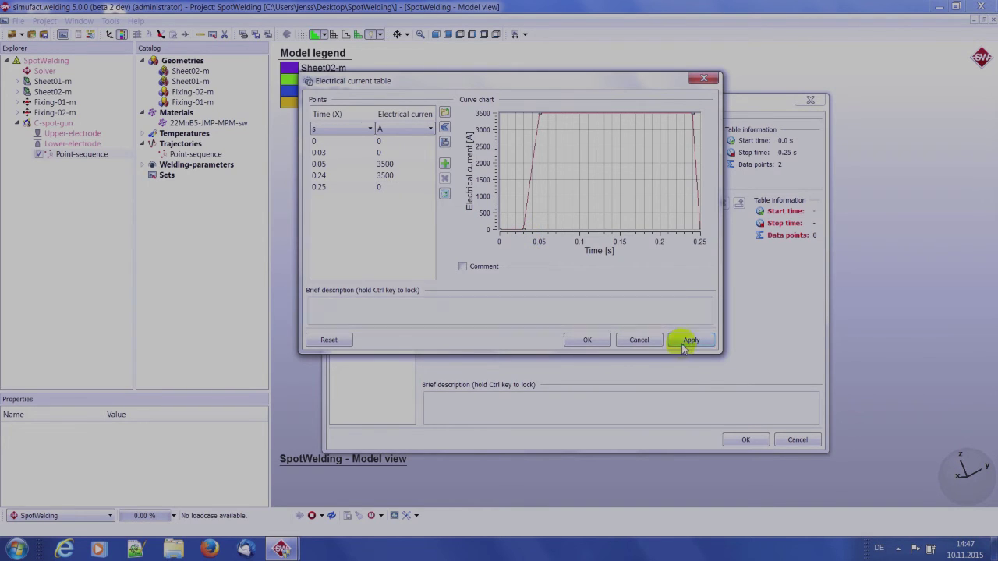
Confirm the current and spot-weld dialogs, drag Resistance-spot-weld onto C-spot-gun, and reopen the C-spot-gun settings
click(585, 341)
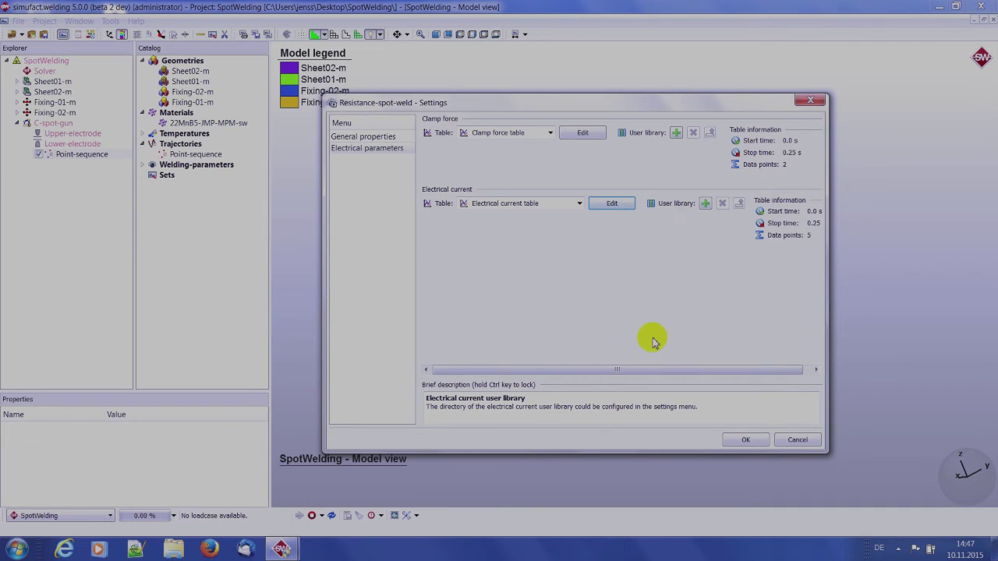
click(745, 440)
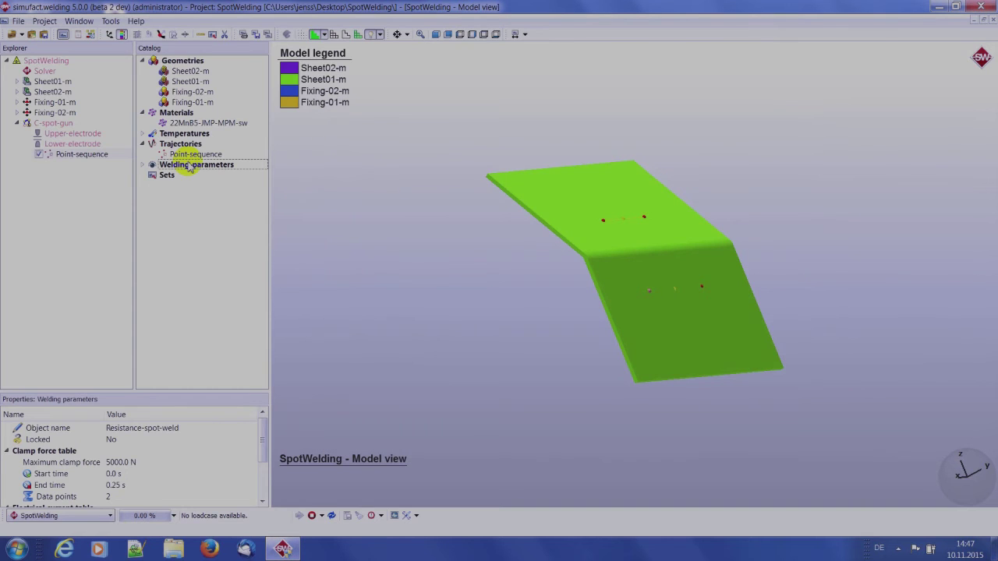
click(143, 165)
click(187, 175)
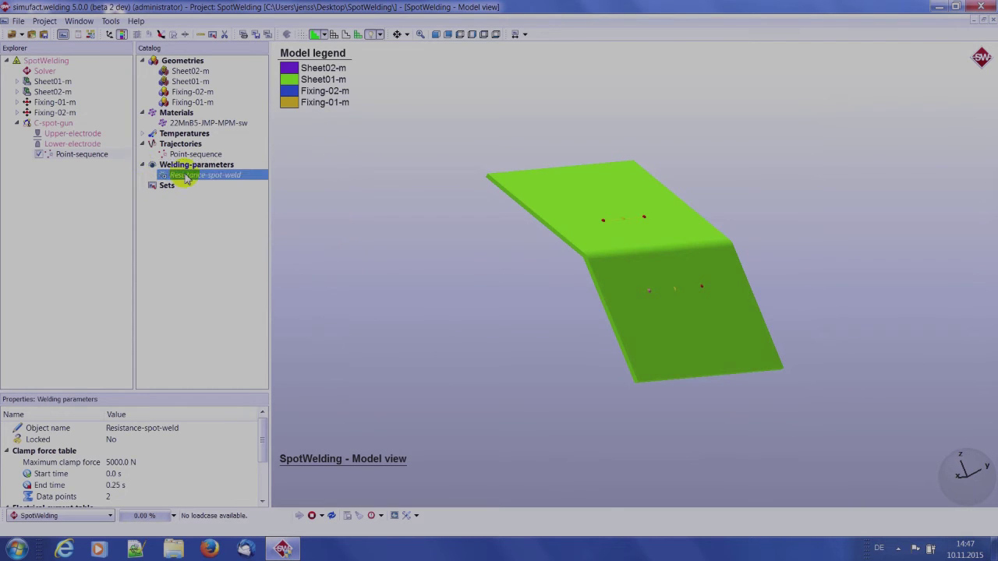
drag(187, 178, 51, 126)
drag(319, 223, 498, 175)
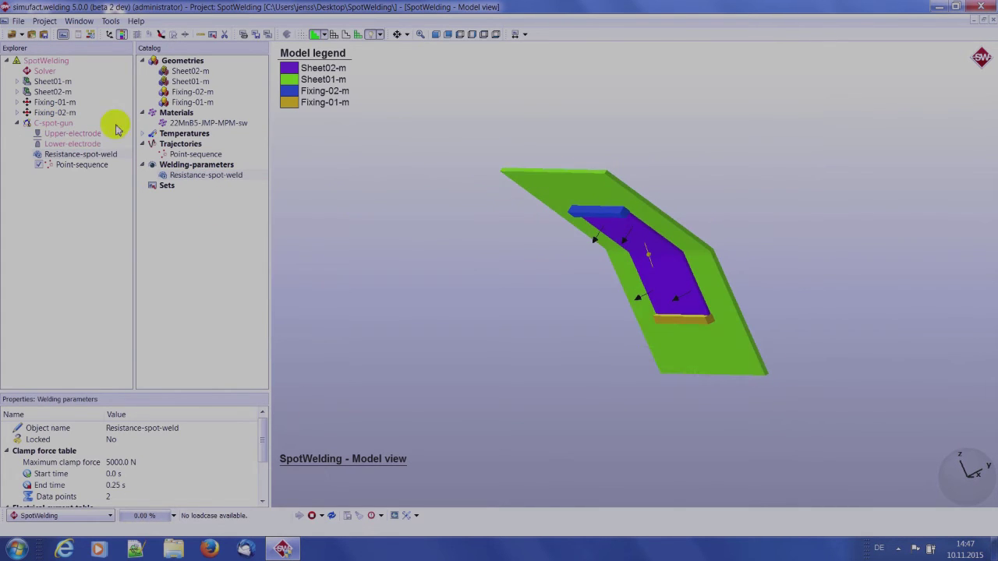
double_click(56, 124)
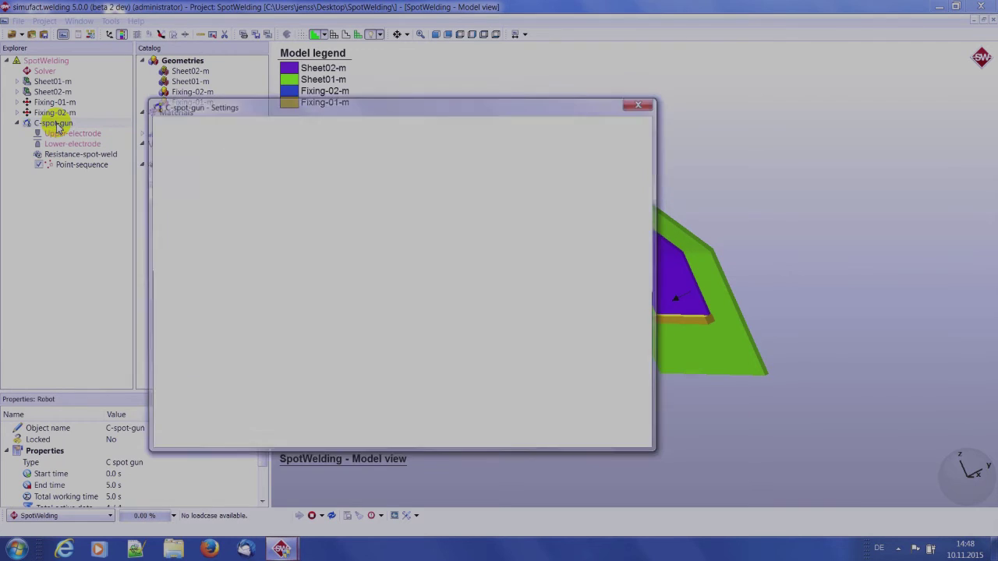
Show the Weld guns page of the C-spot-gun settings
drag(260, 113, 448, 108)
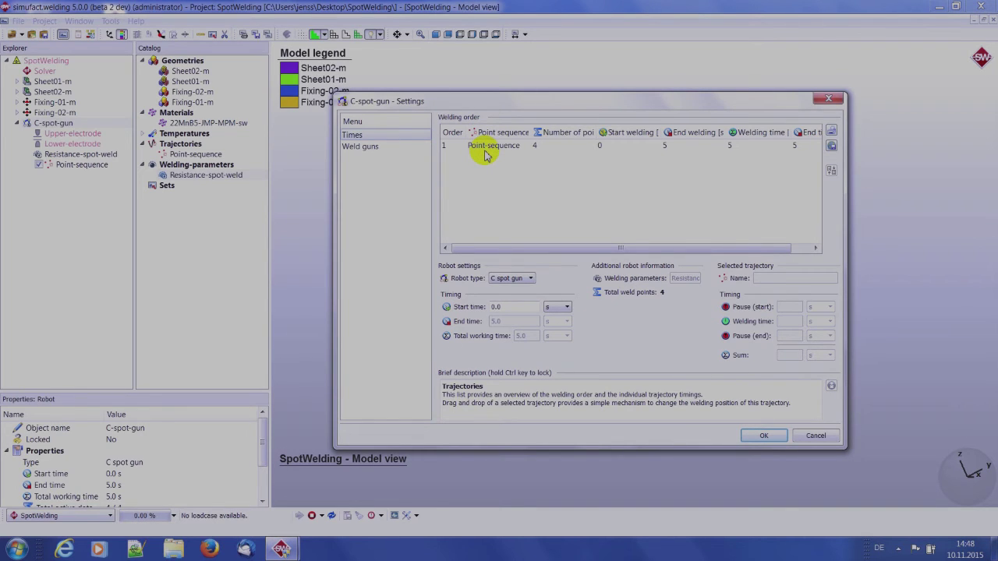
click(383, 148)
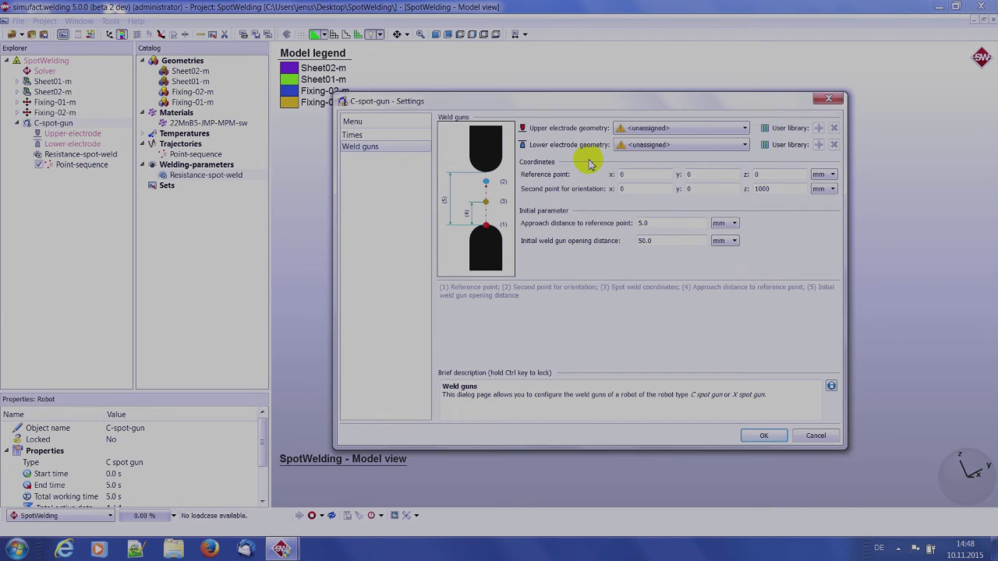
Pick F0-13-18-6c5 from the lists for the upper and lower electrode geometry
click(638, 129)
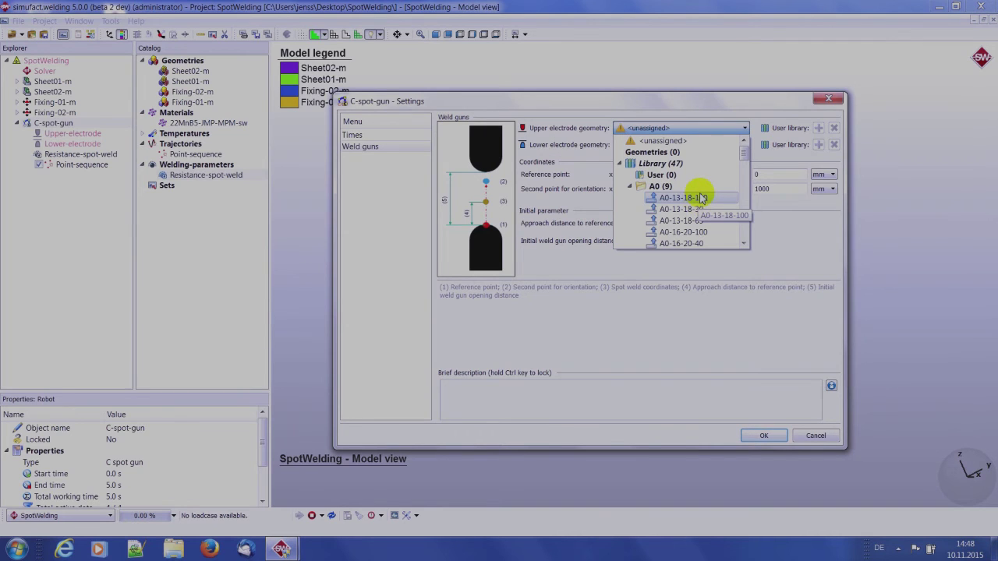
scroll(697, 204, down, 7)
scroll(700, 189, down, 4)
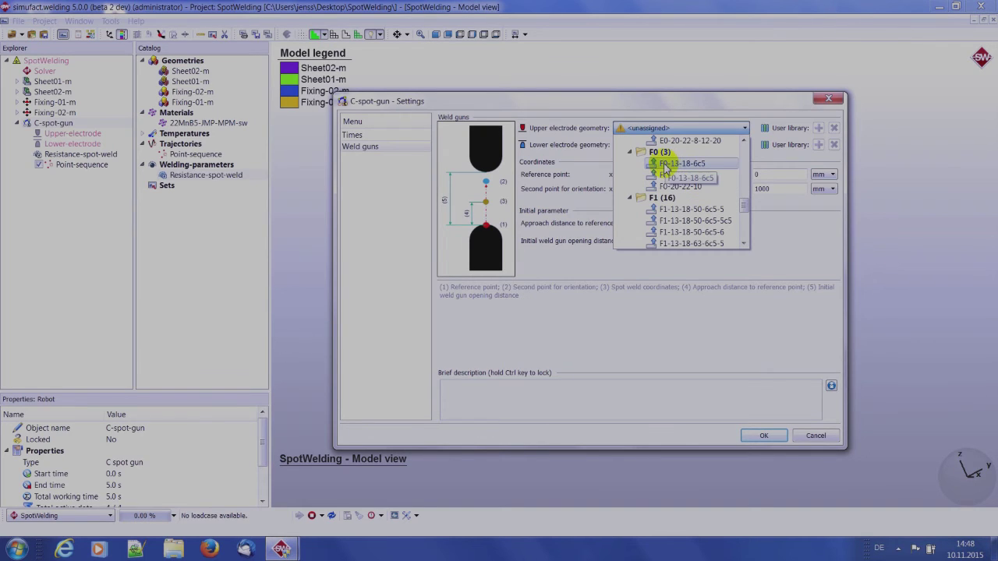
click(666, 164)
click(680, 144)
scroll(669, 196, down, 3)
scroll(669, 196, down, 5)
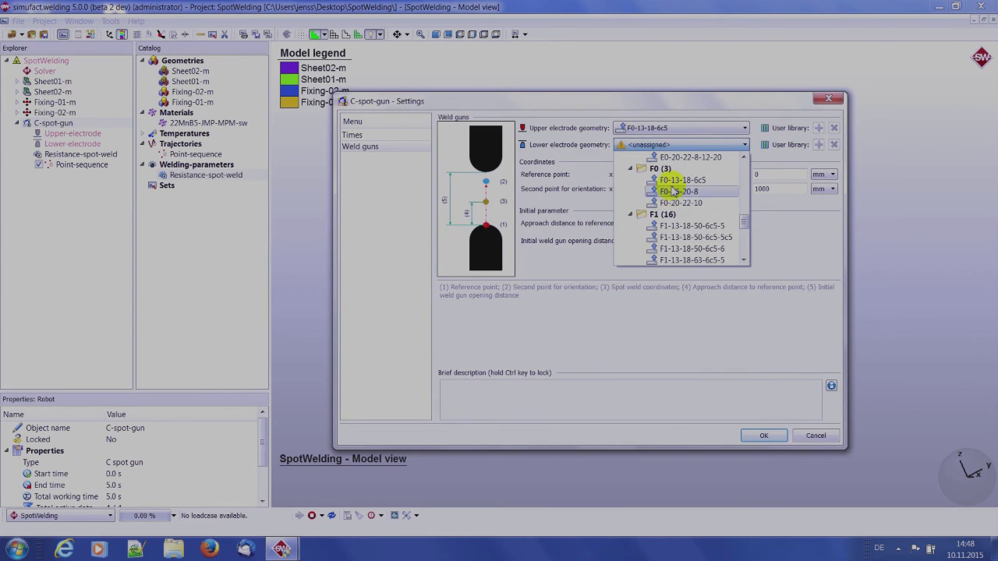
click(673, 181)
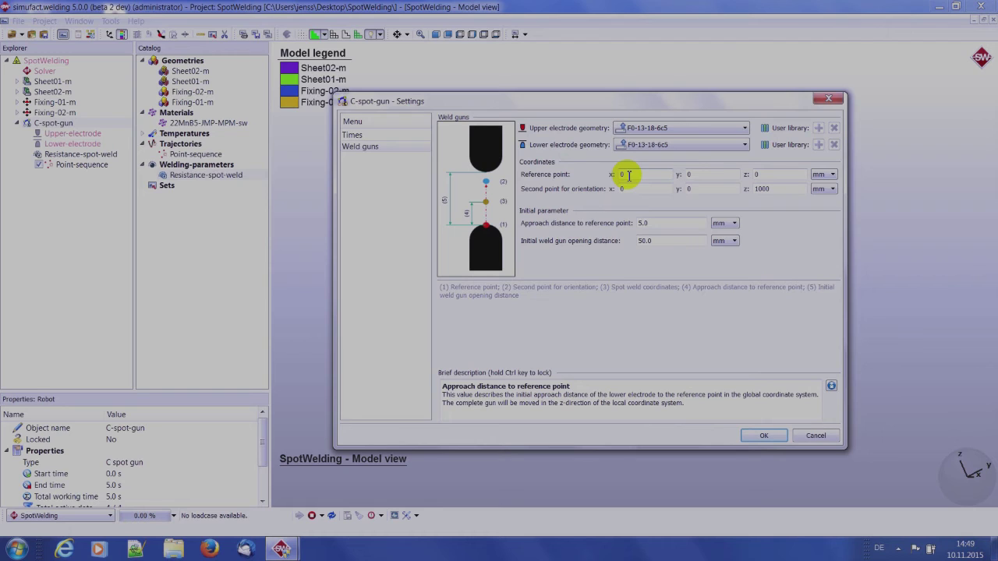
Check the reference and orientation points in the gun diagram, then confirm the F0-13-18-6c5 electrode settings
click(486, 228)
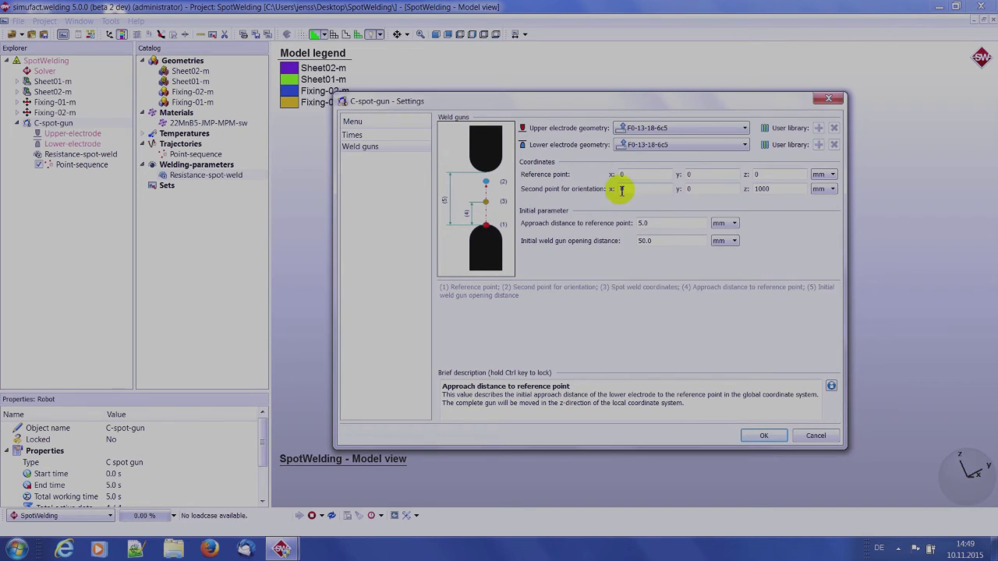
click(489, 183)
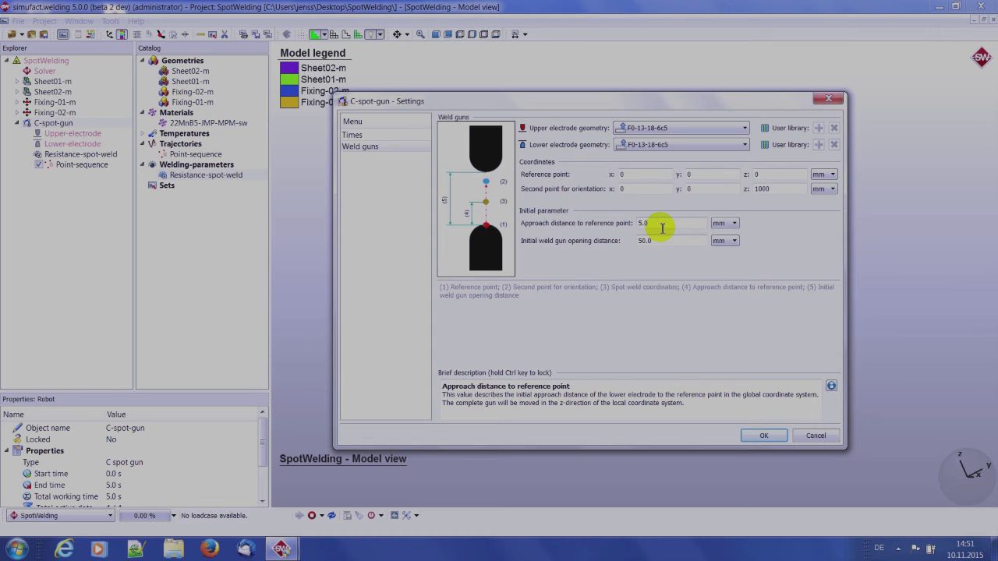
mouse_move(629, 252)
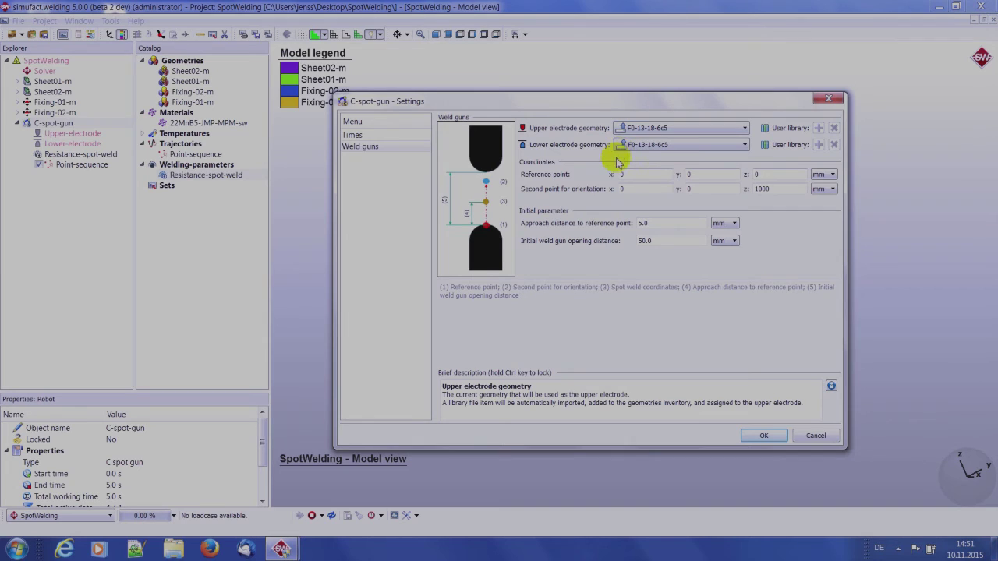
mouse_move(584, 256)
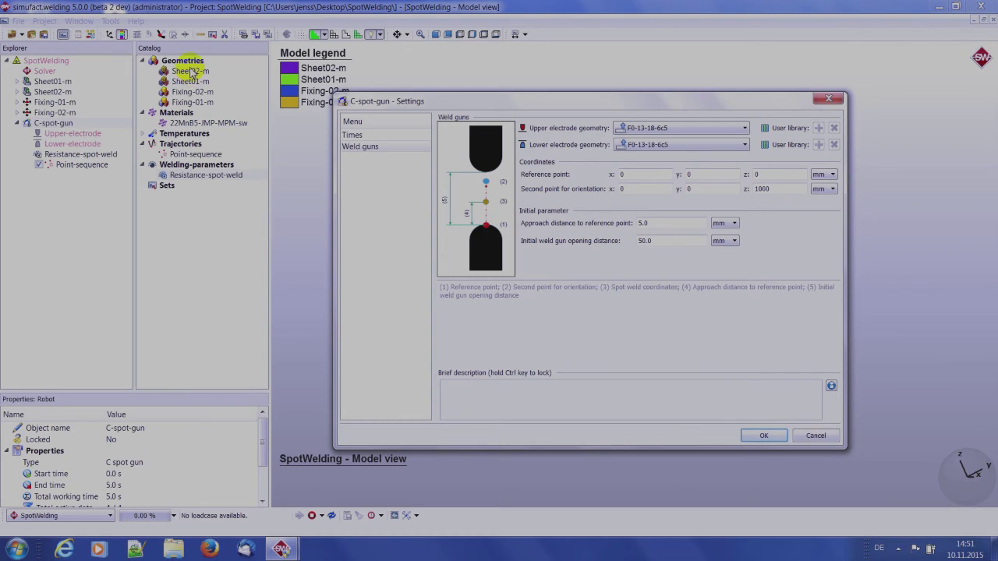
drag(191, 72, 71, 144)
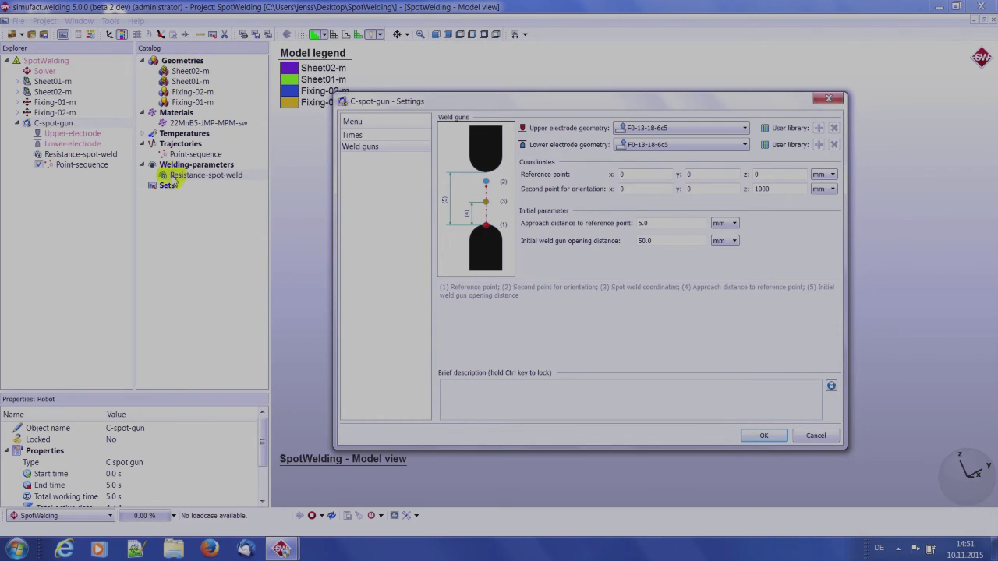
click(748, 438)
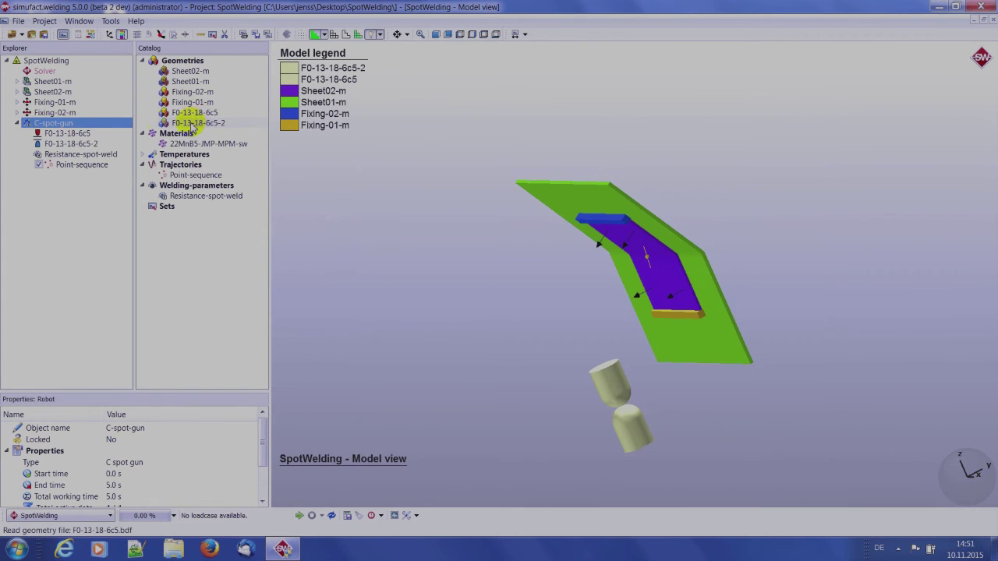
Rotate the view to inspect the electrodes against the sheets, briefly showing the measuring axis
drag(584, 319, 700, 296)
drag(632, 307, 608, 280)
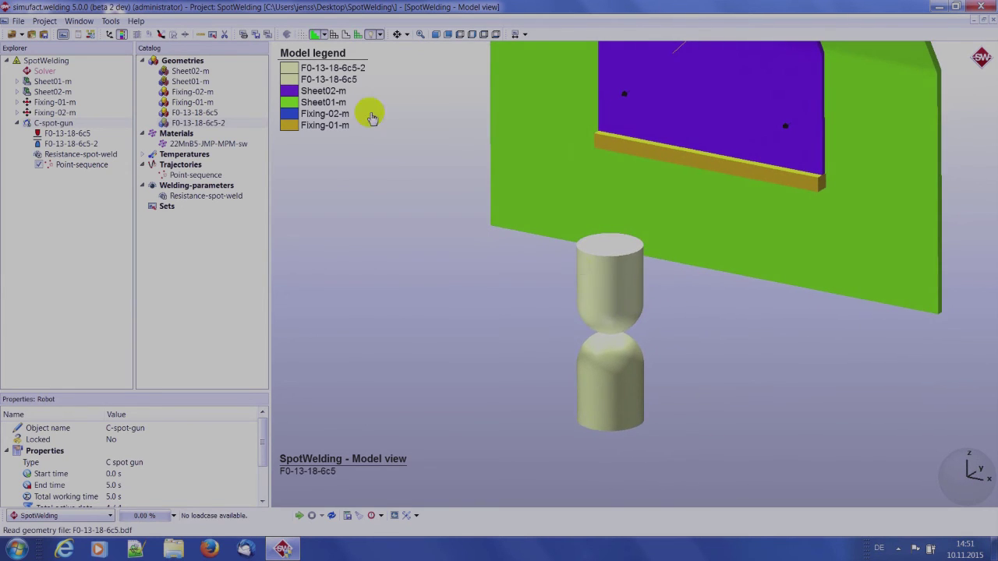
click(109, 35)
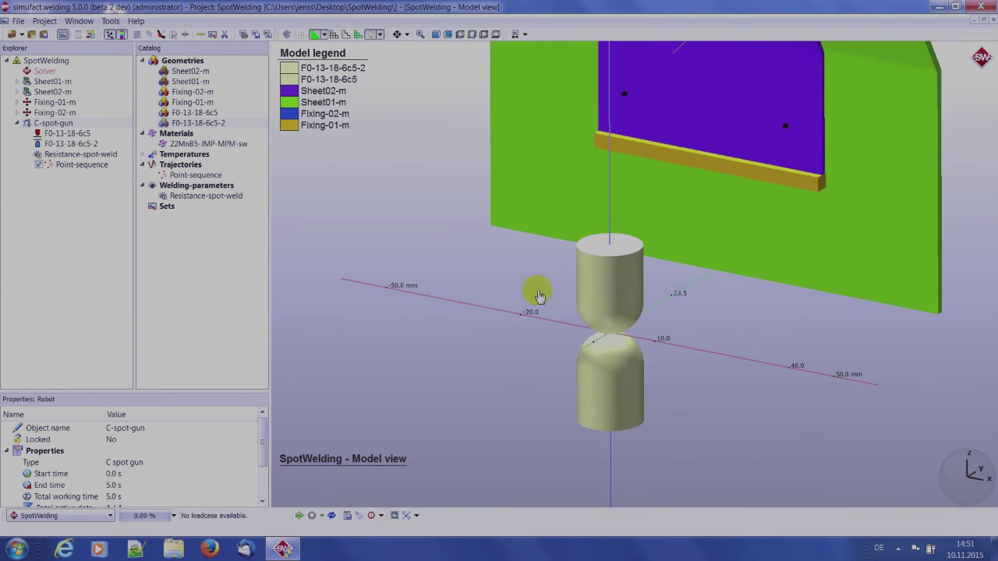
drag(611, 332, 621, 307)
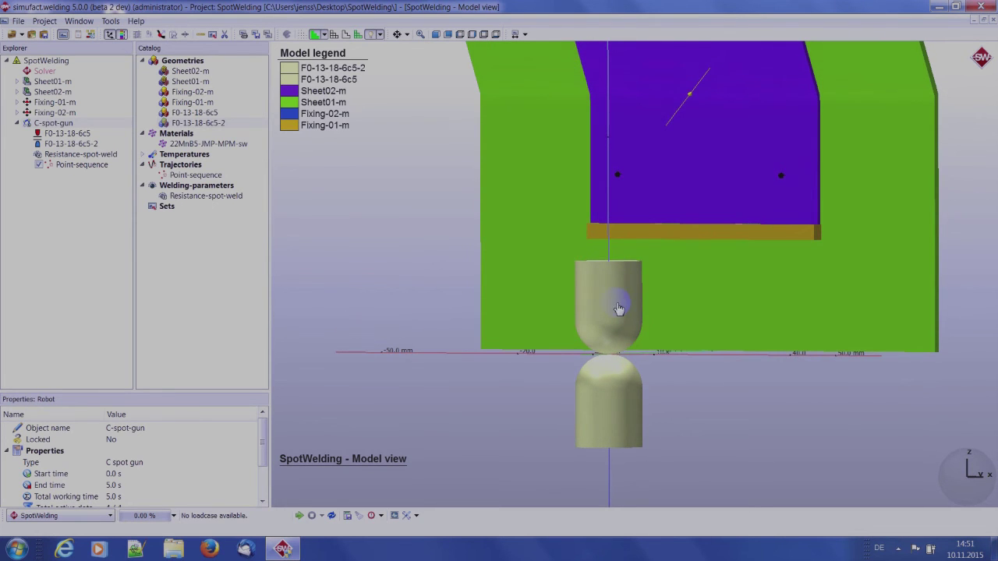
drag(664, 350, 568, 350)
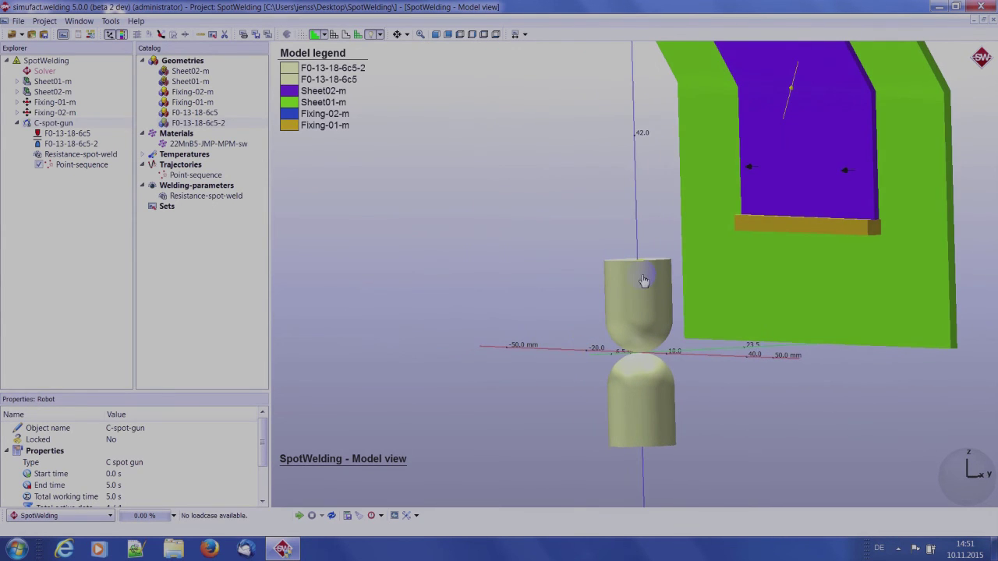
drag(646, 283, 616, 265)
click(110, 34)
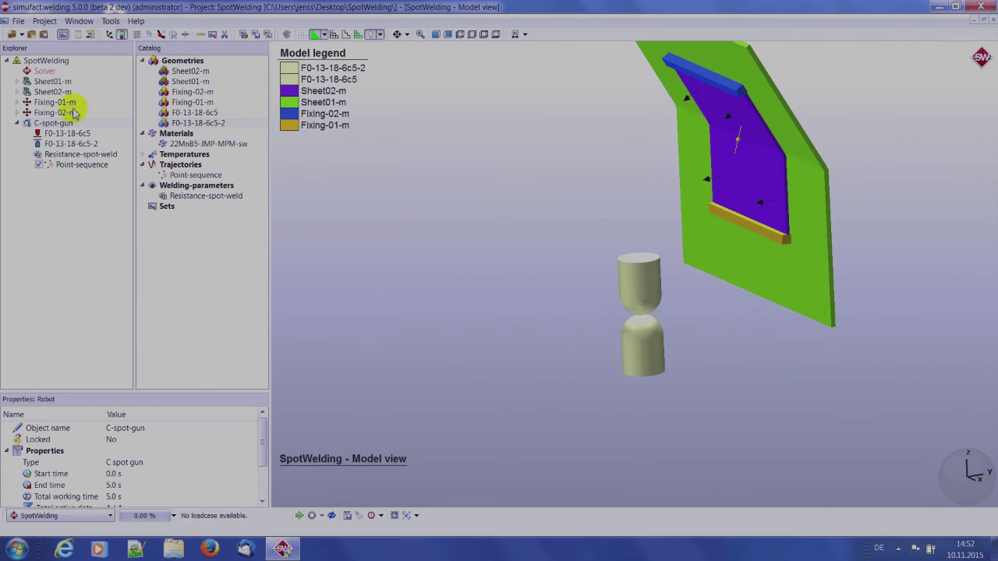
Select SpotWelding and open the Solver properties
click(45, 61)
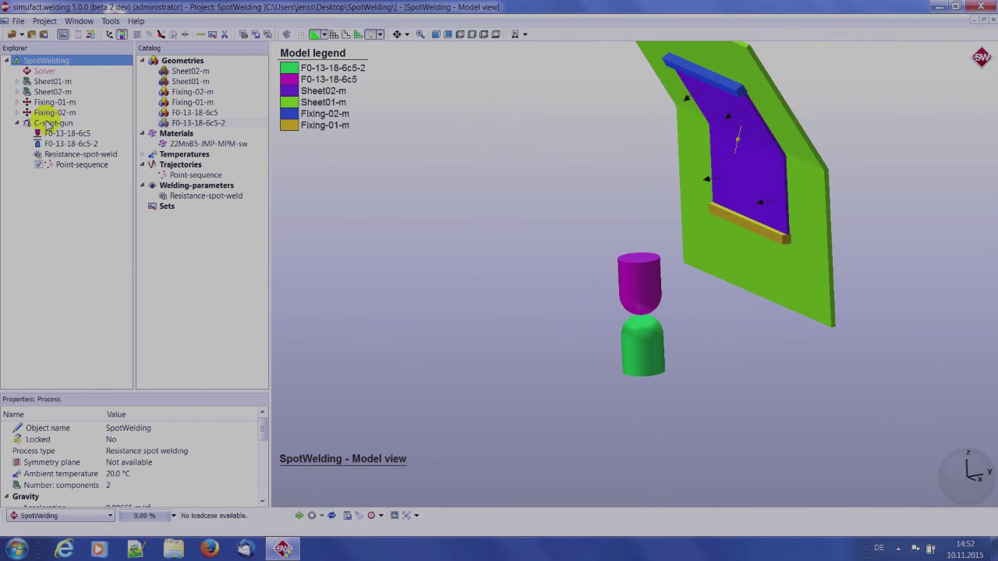
click(45, 72)
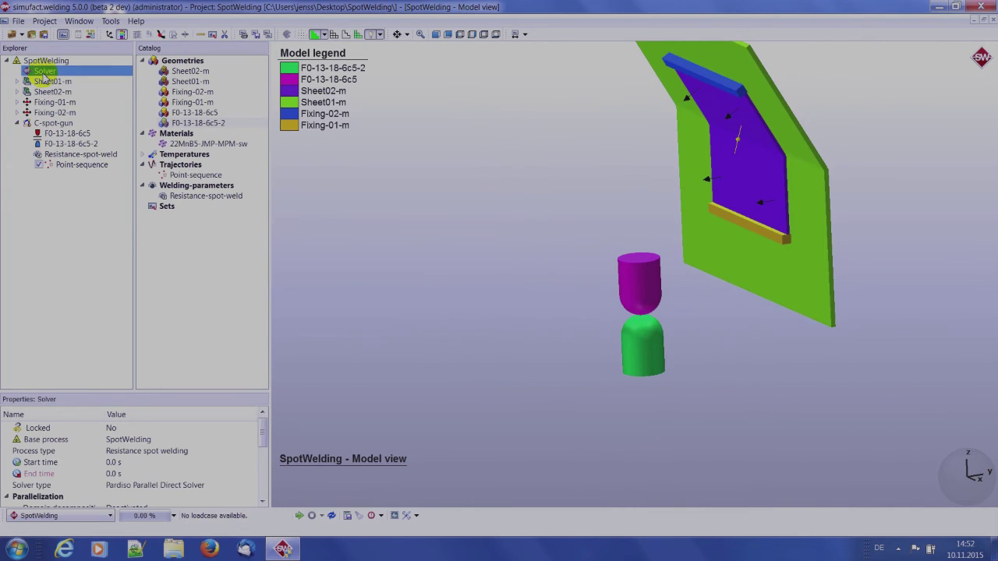
double_click(44, 73)
Check Phase transformation, turn on Parallelization with 4 cores, and apply the solver settings
drag(304, 91, 510, 104)
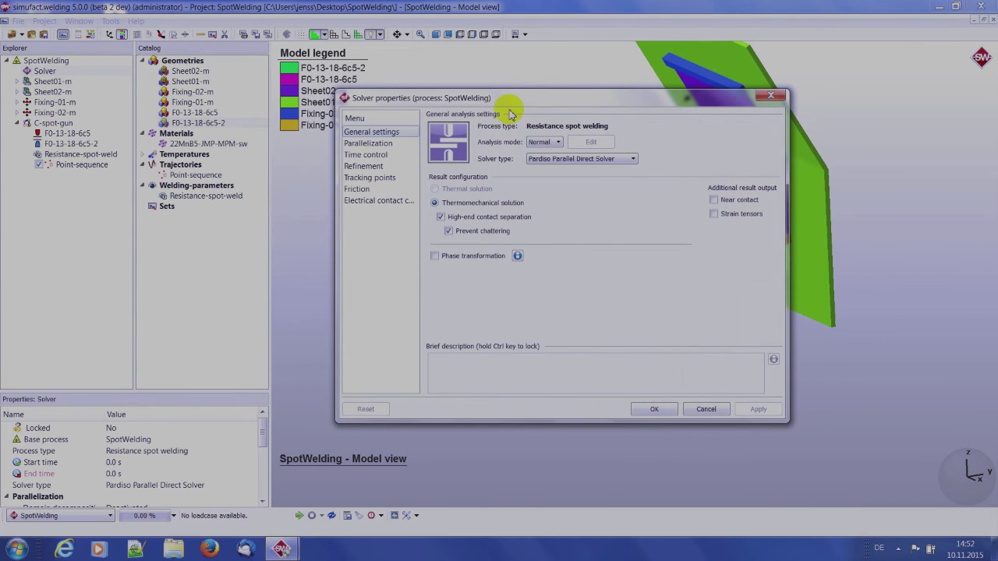
click(434, 257)
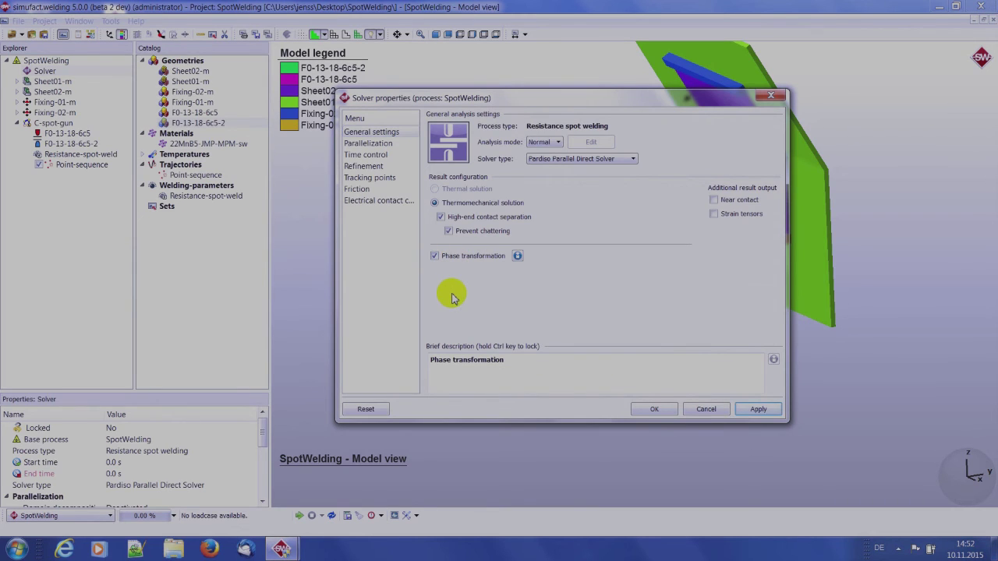
click(374, 145)
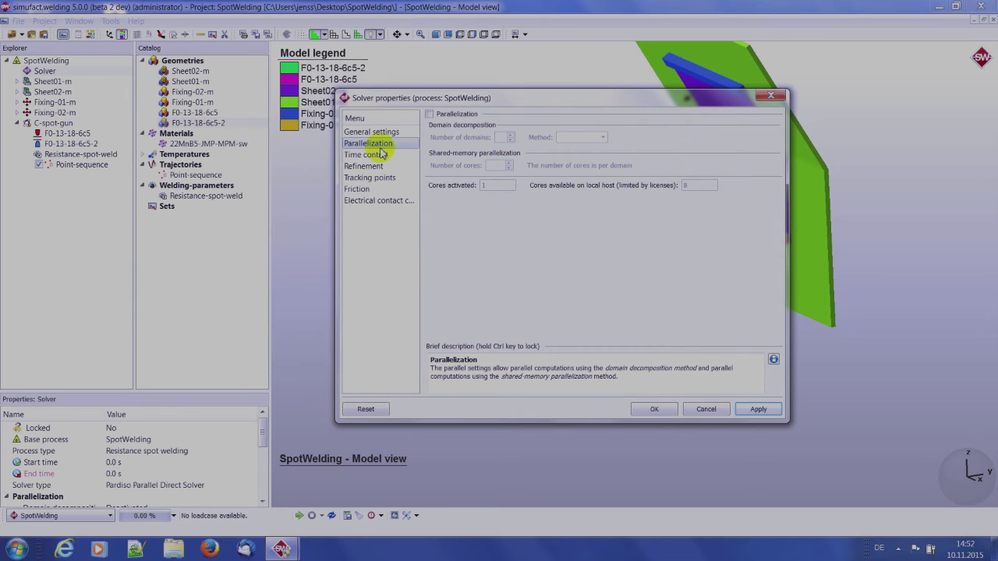
click(429, 114)
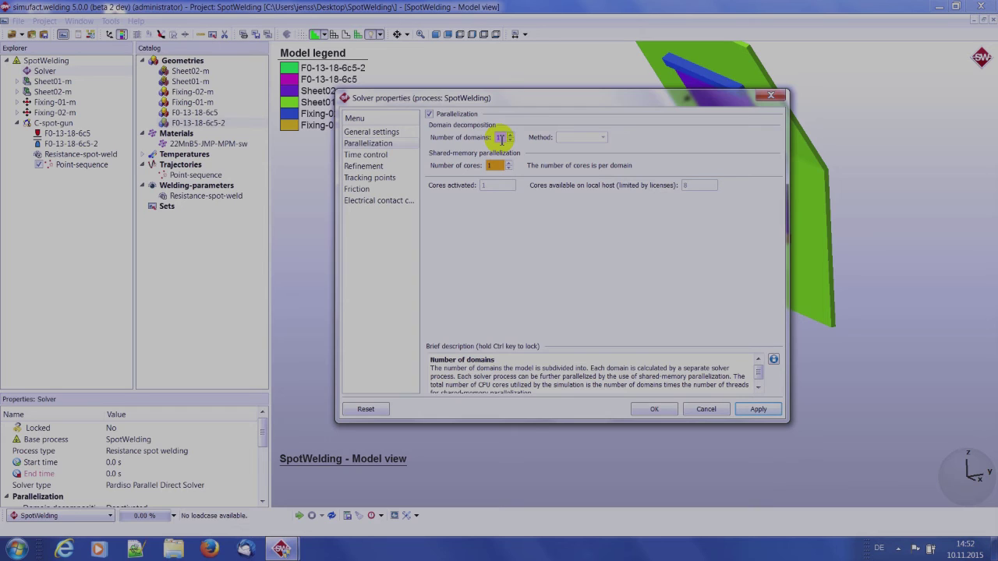
click(511, 168)
text(4)
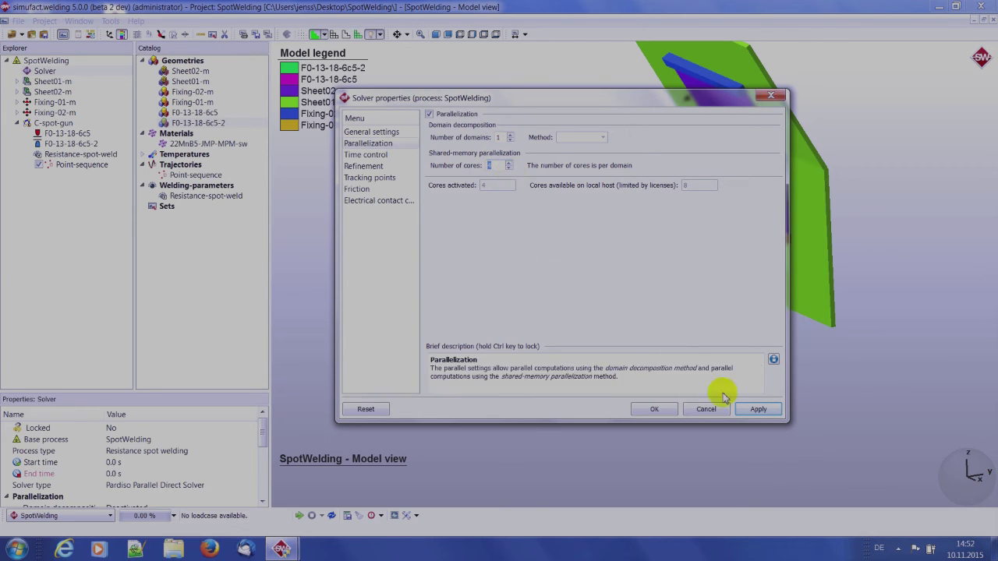
click(754, 406)
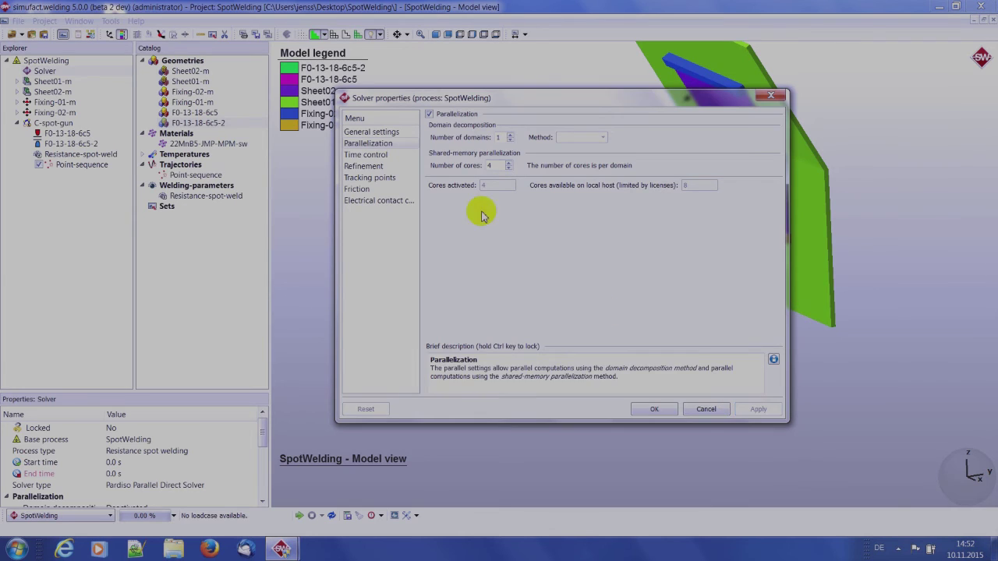
On Time control, set end time 10 s, 21 welding result steps and 0.5 s cooling, and apply
click(365, 155)
double_click(498, 142)
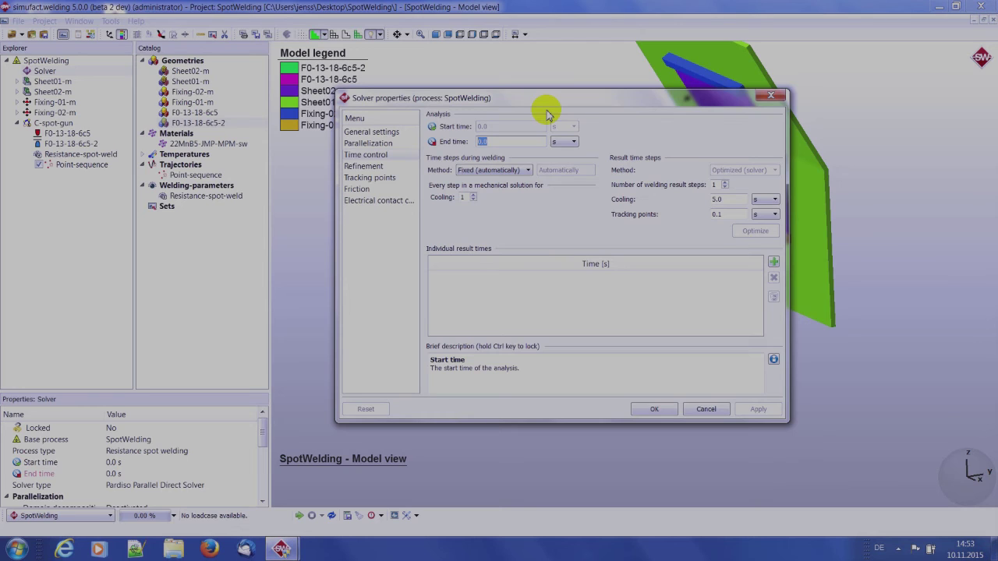
text(10)
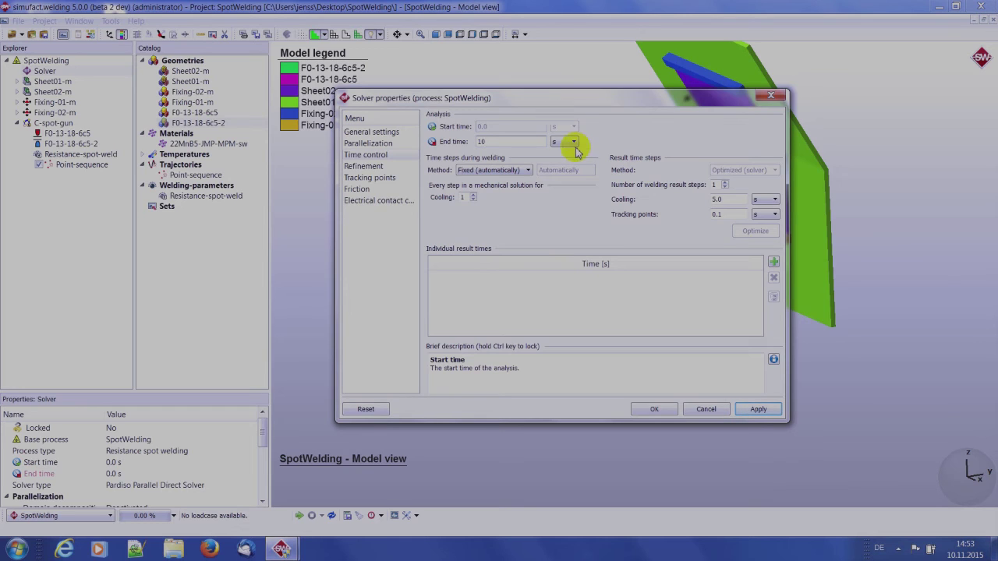
double_click(715, 183)
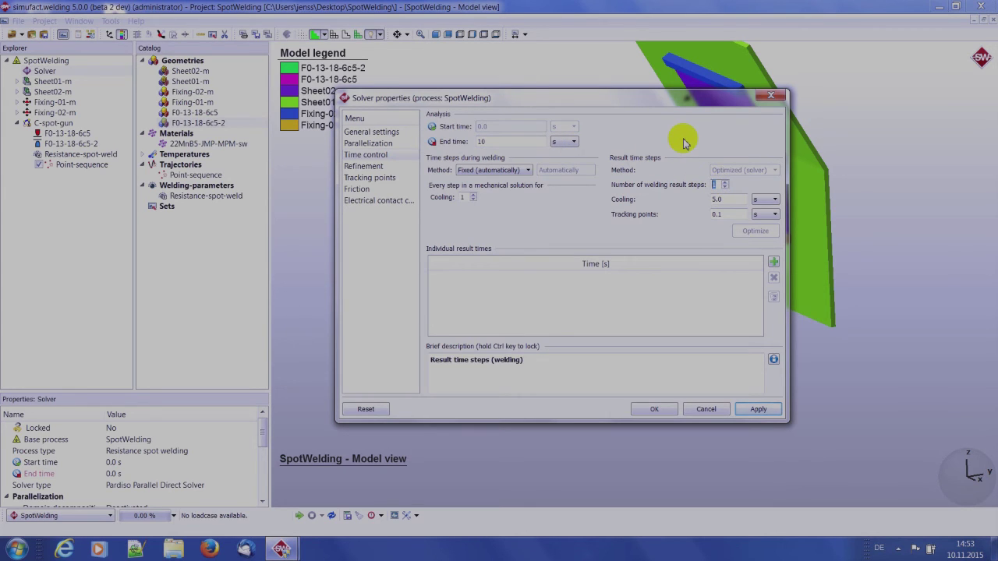
text(21)
double_click(716, 199)
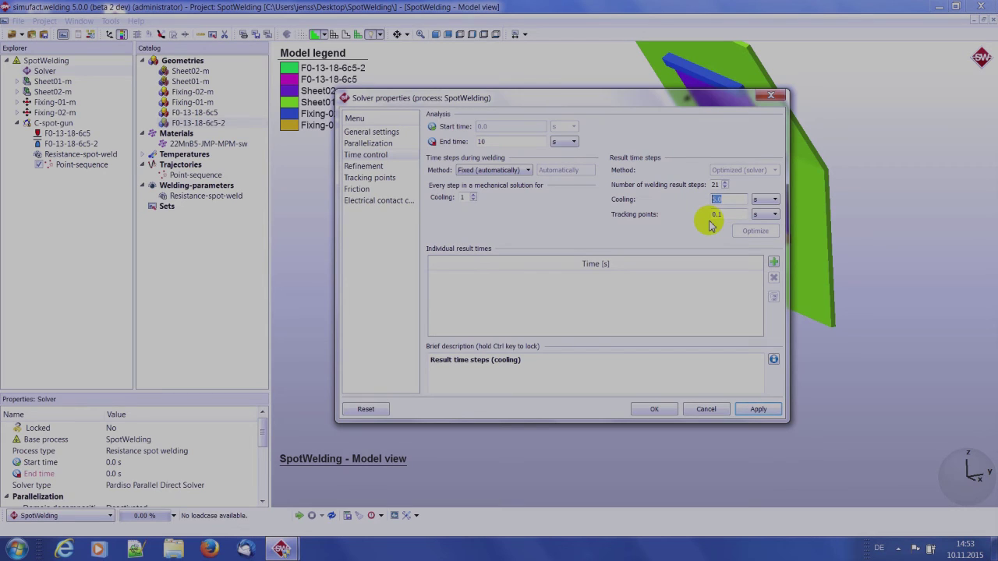
text(6)
text(.5)
click(756, 409)
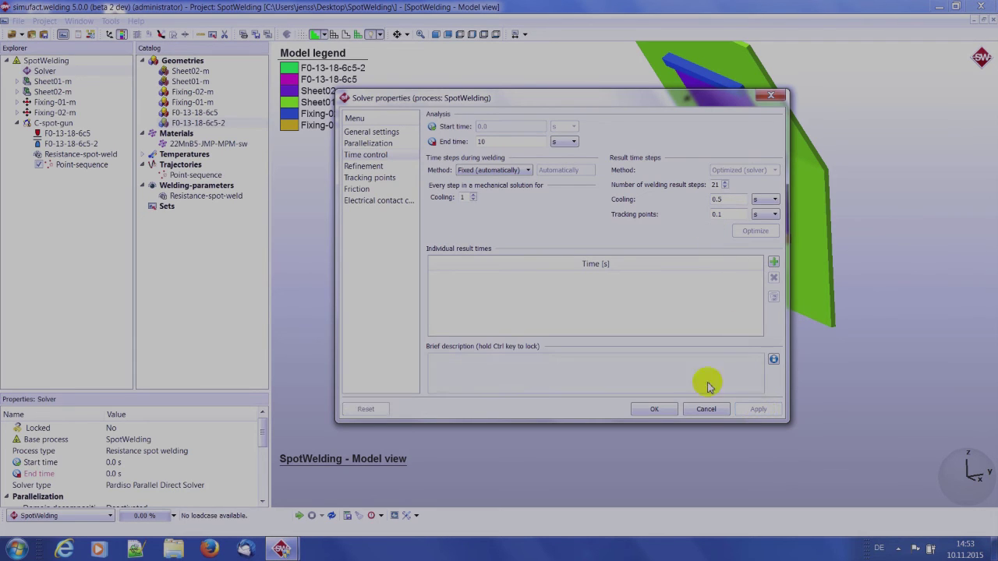
click(383, 167)
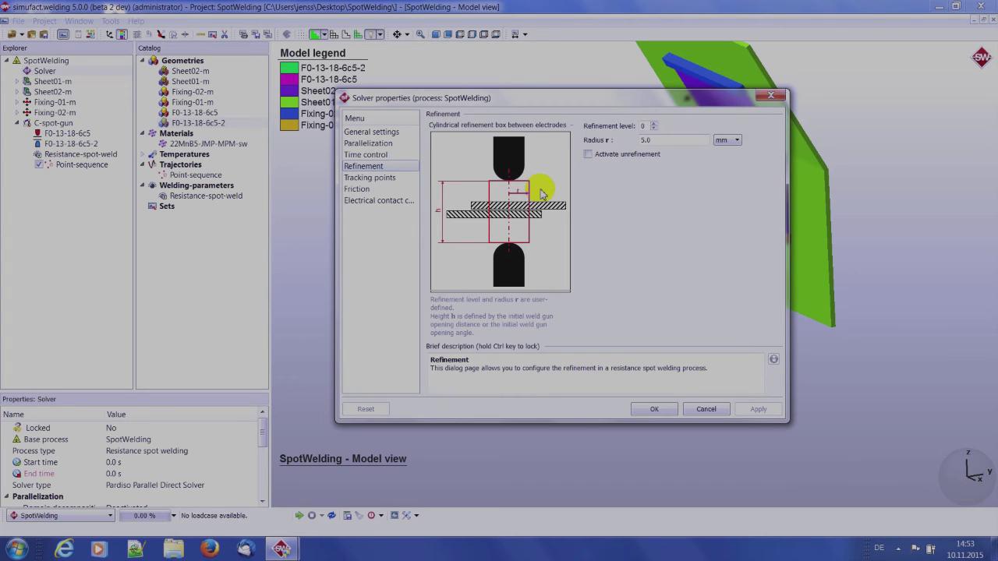
Set the refinement radius to 3 mm and refinement level to 1, then apply
double_click(661, 140)
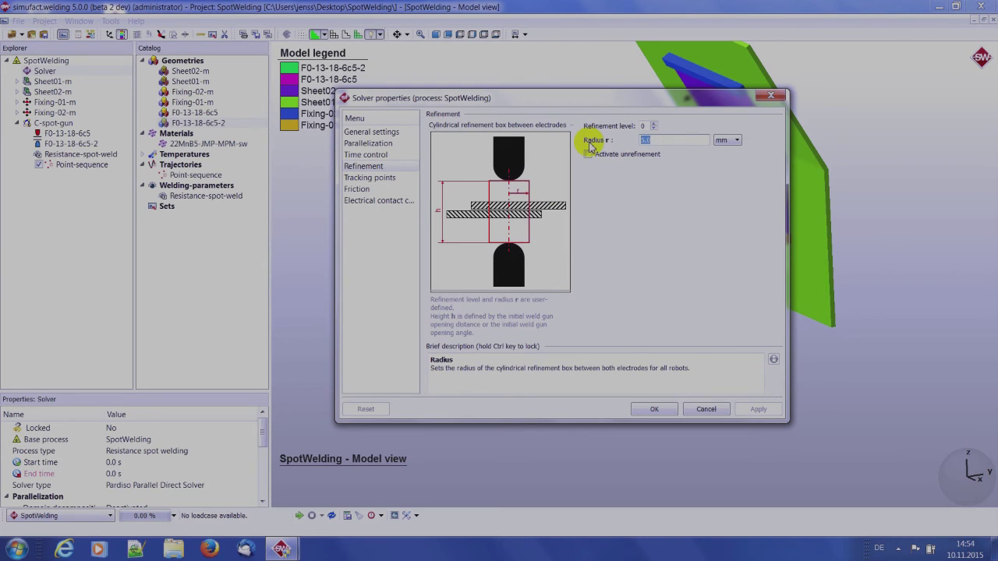
text(3)
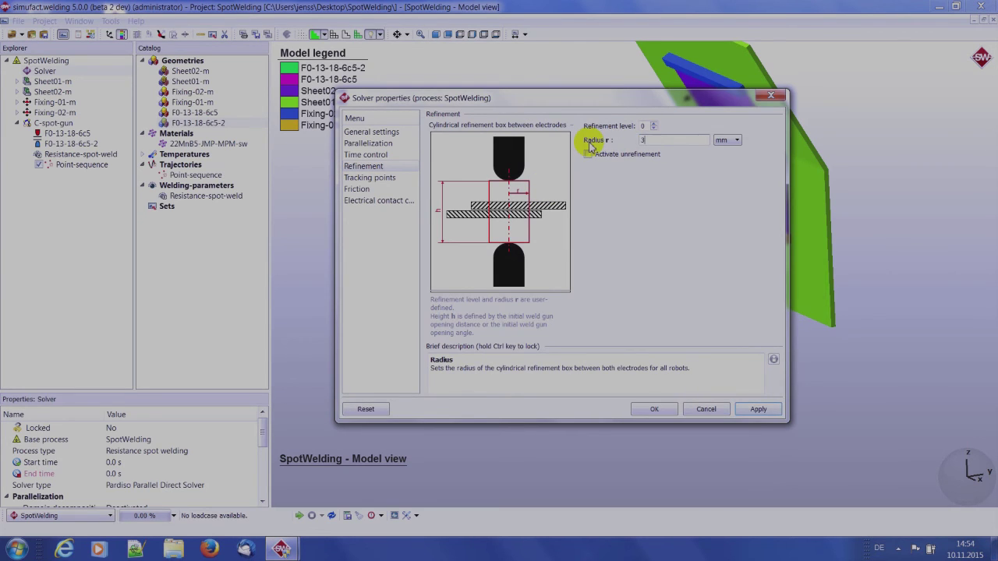
click(654, 125)
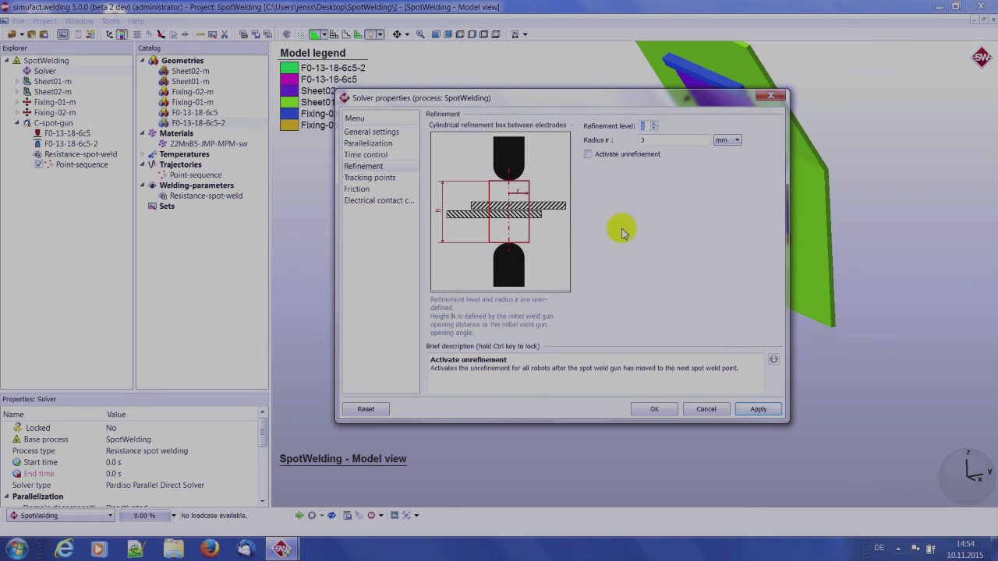
click(752, 413)
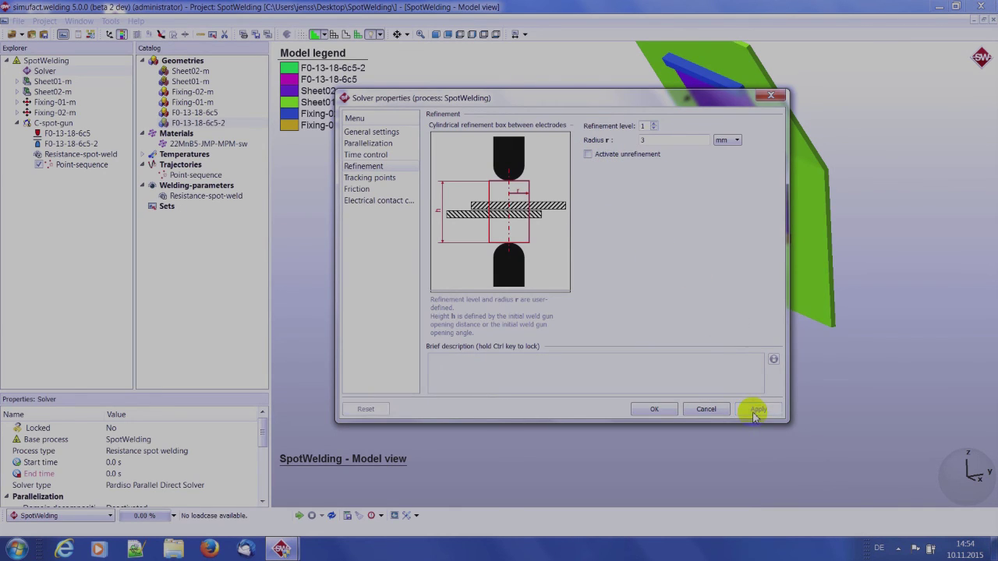
Try the coating resistivity options under Electrical contact conductivity, then open the ResistanceWeldingContact_en.pdf info sheet
click(377, 202)
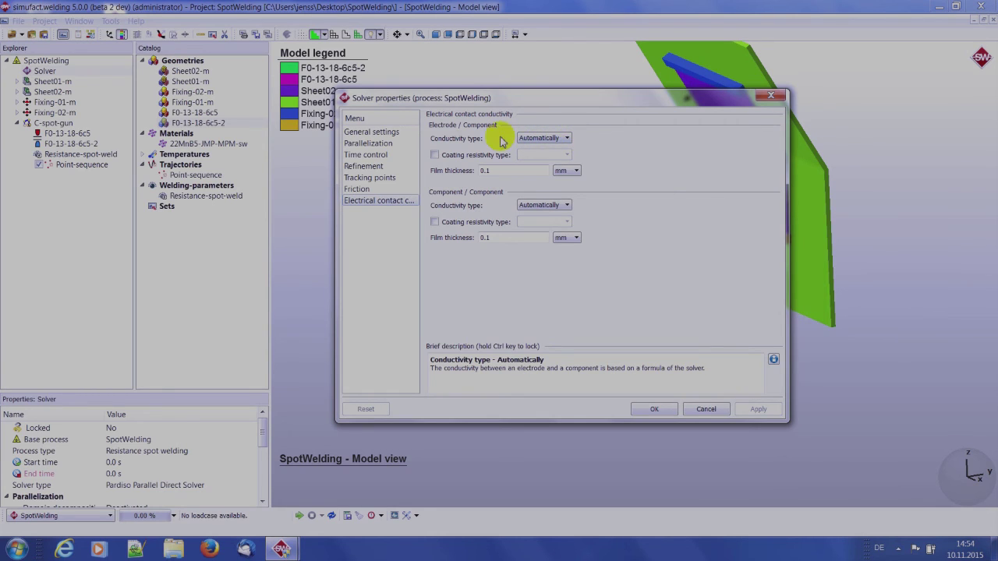
click(435, 155)
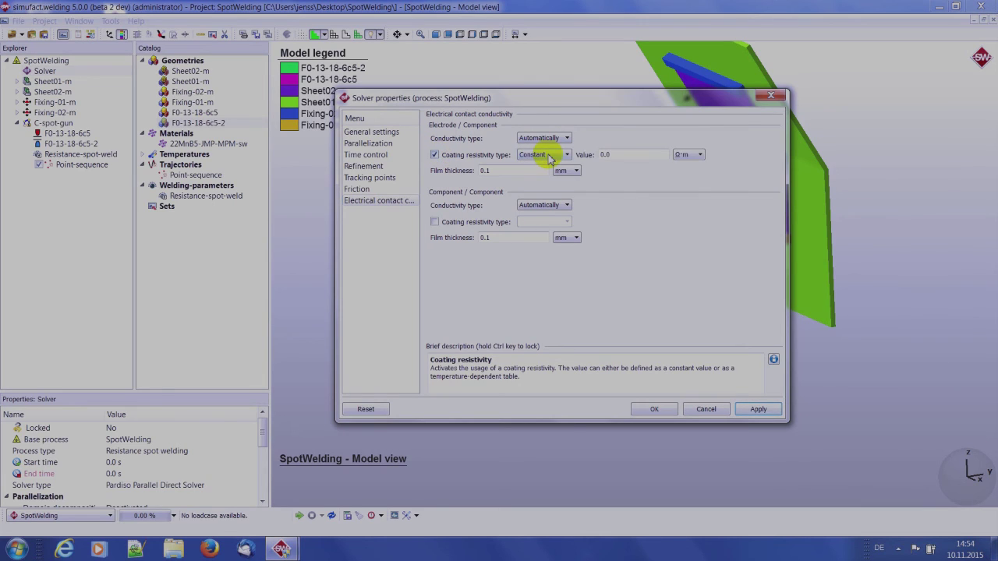
click(550, 155)
click(547, 172)
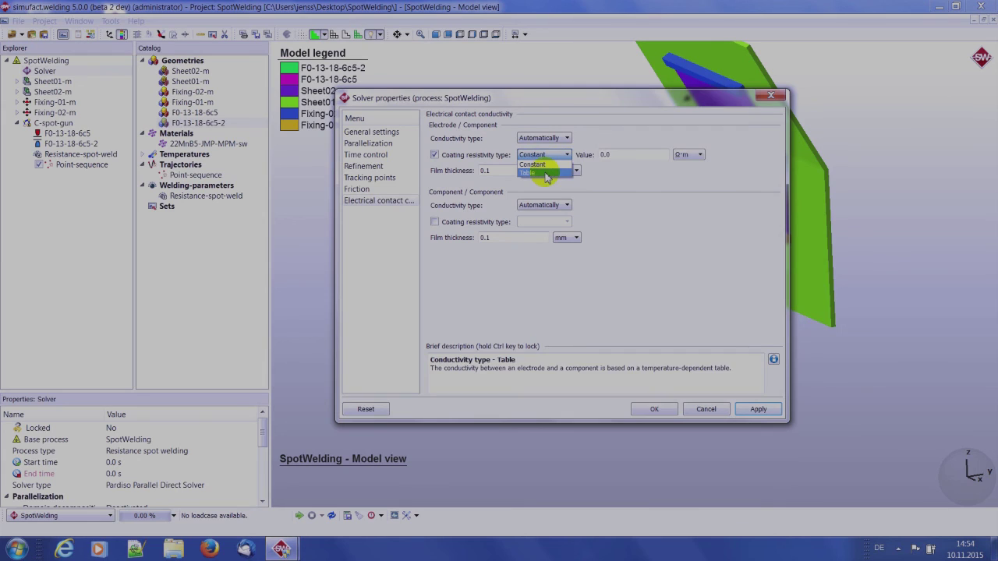
click(478, 156)
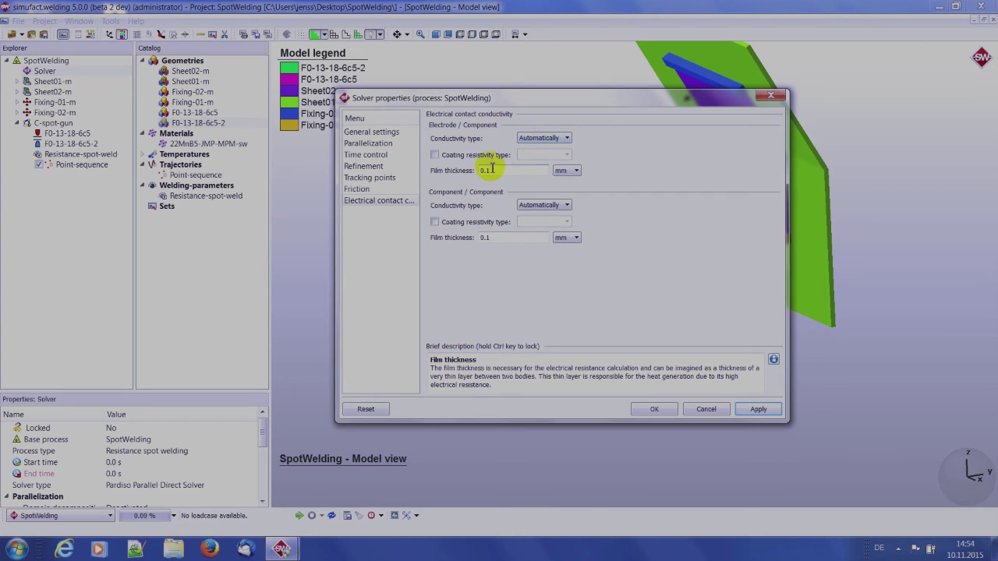
text(0.)
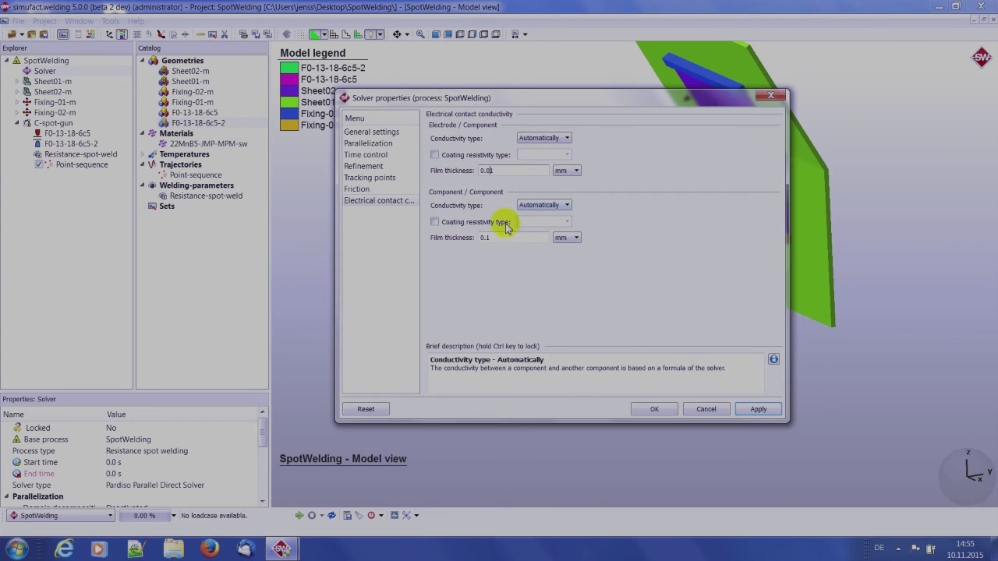
text(0)
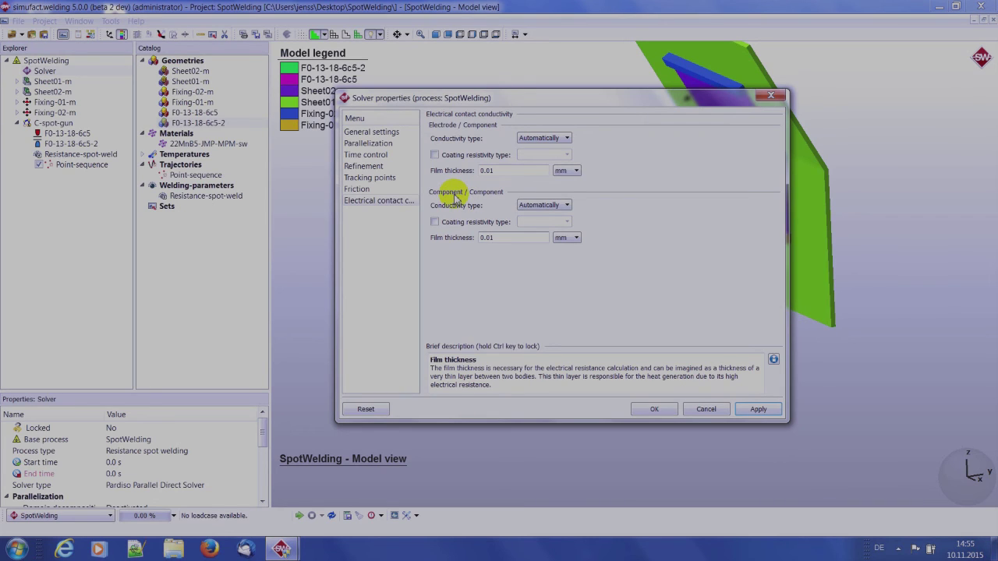
click(773, 360)
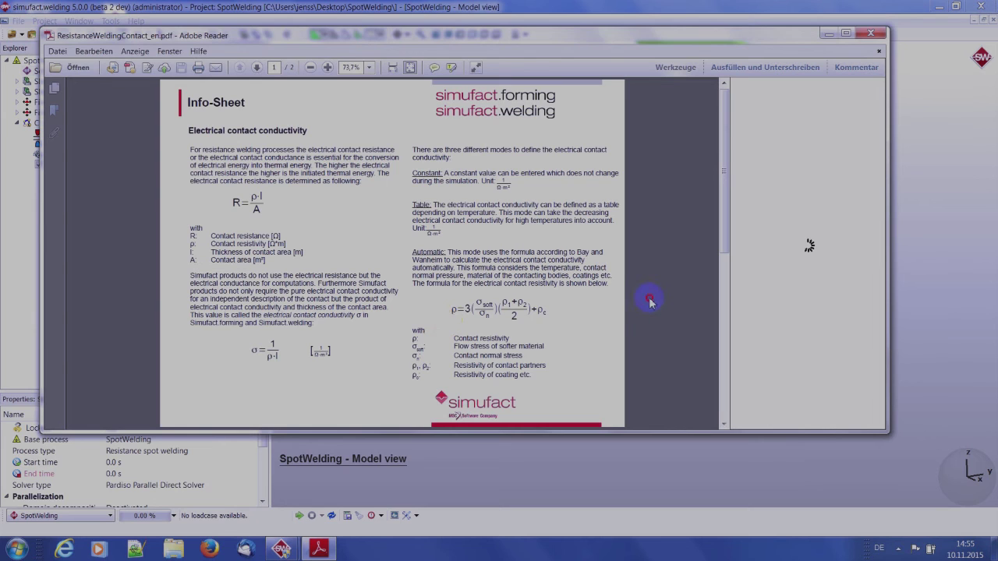
Scroll ResistanceWeldingContact_en.pdf to its second page, then close Adobe Reader
scroll(650, 301, down, 2)
click(871, 37)
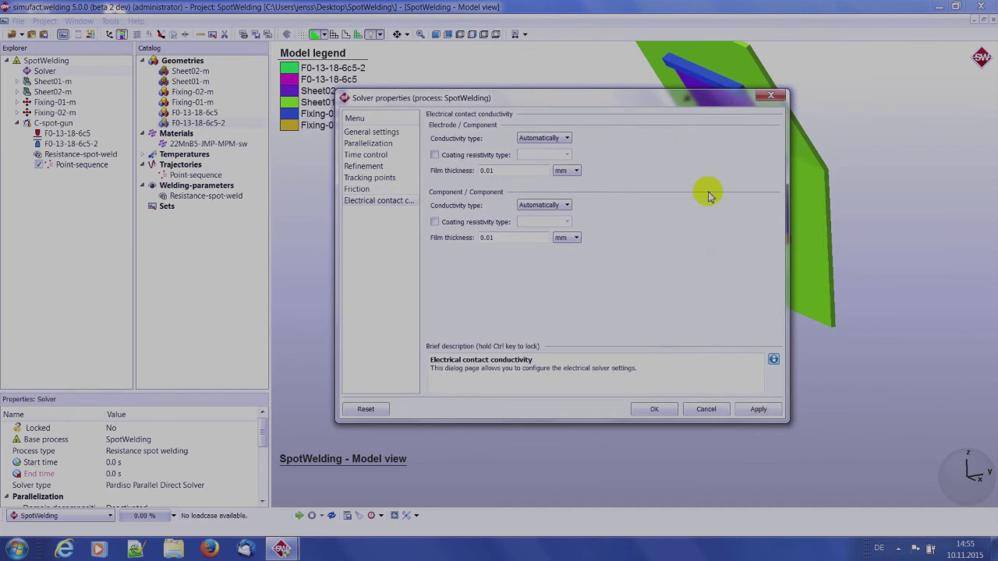
Apply the solver settings and close the Solver properties dialog
drag(677, 107, 628, 94)
mouse_move(331, 129)
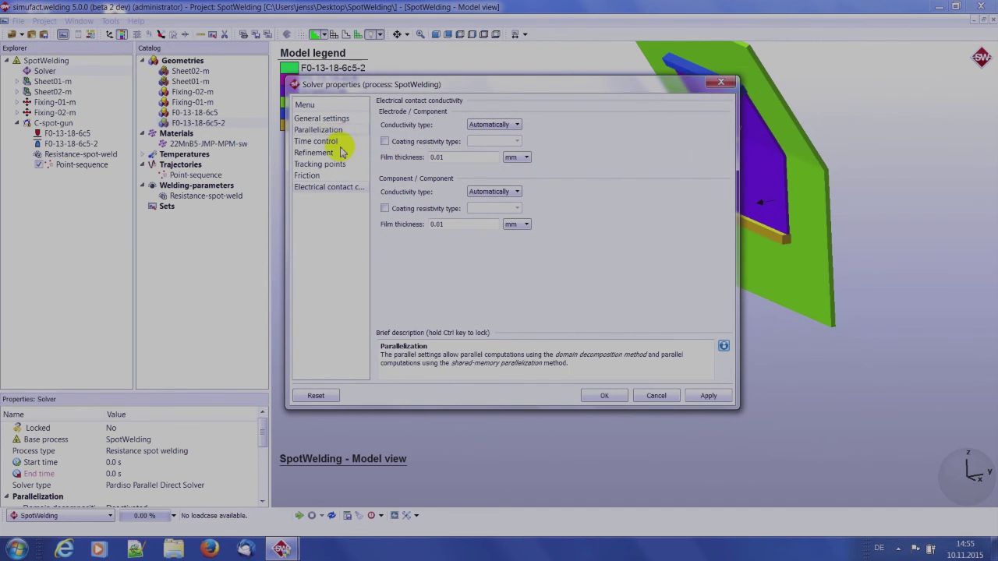
click(707, 397)
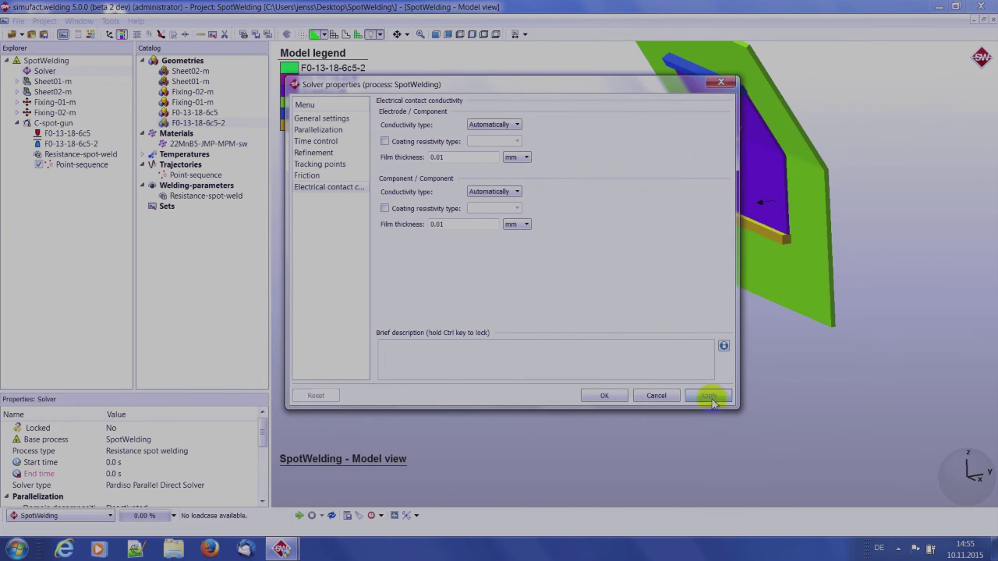
click(615, 396)
Review the C-spot-gun Weld guns electrode settings and their info PDF, then close both
double_click(57, 123)
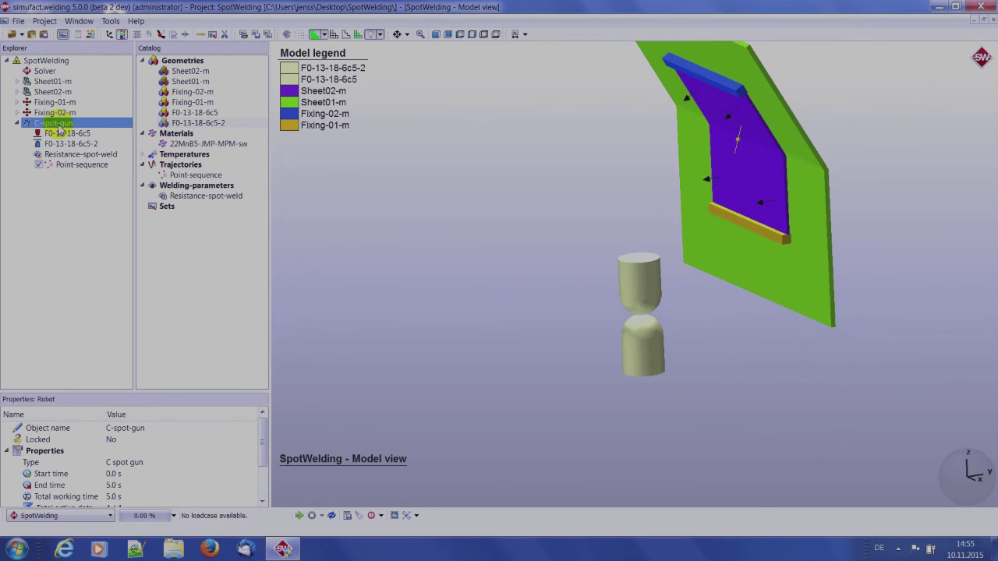
click(373, 150)
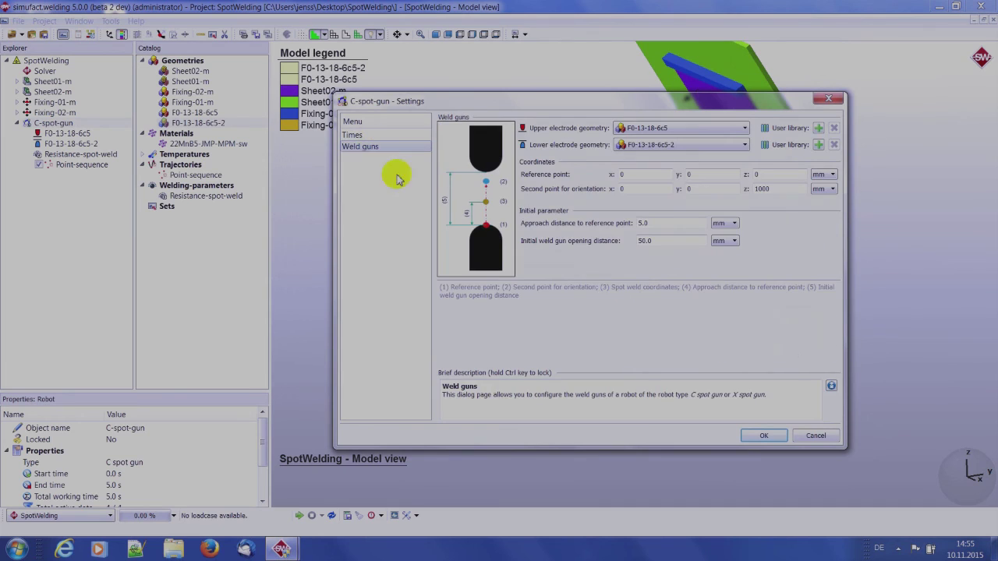
click(831, 387)
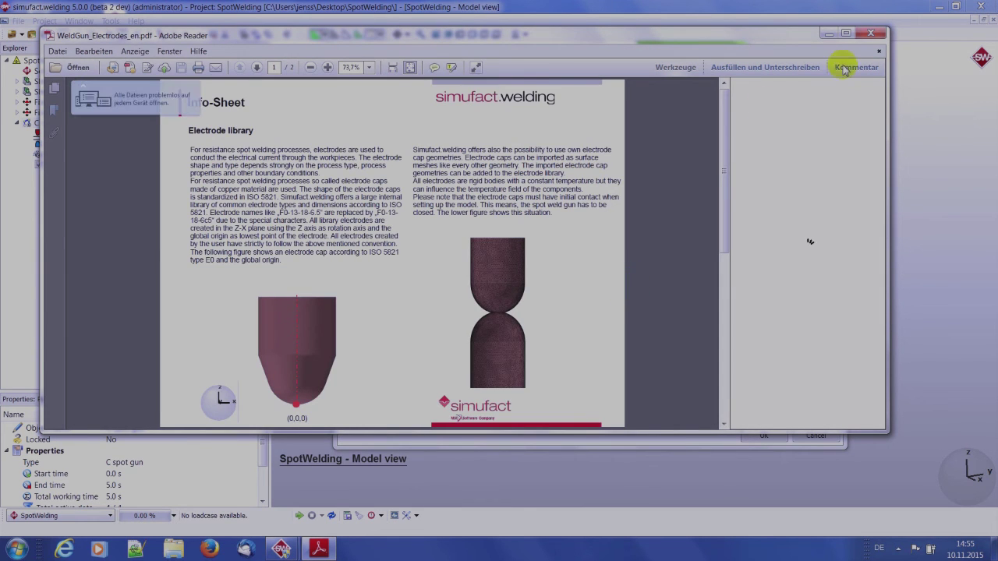
click(873, 35)
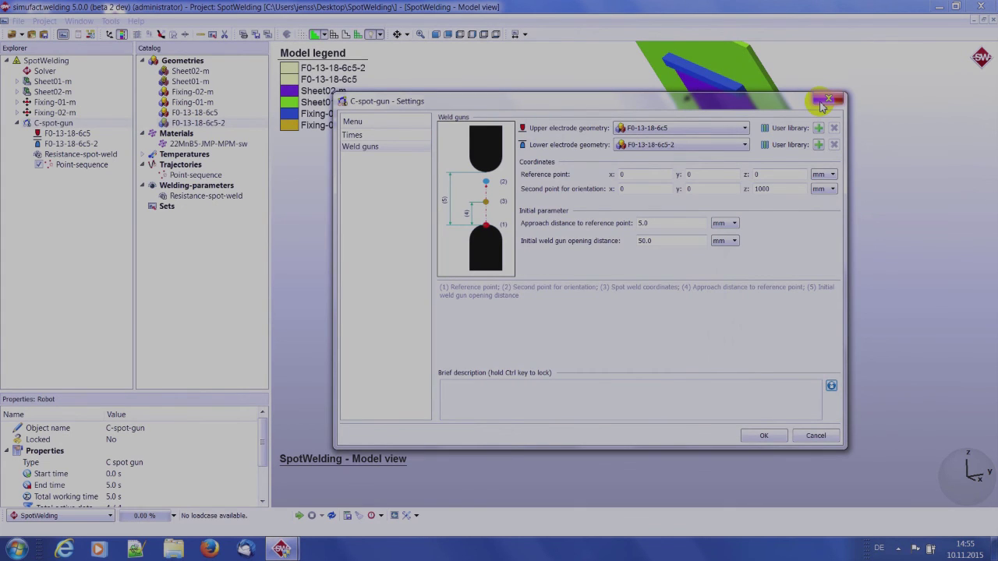
click(824, 101)
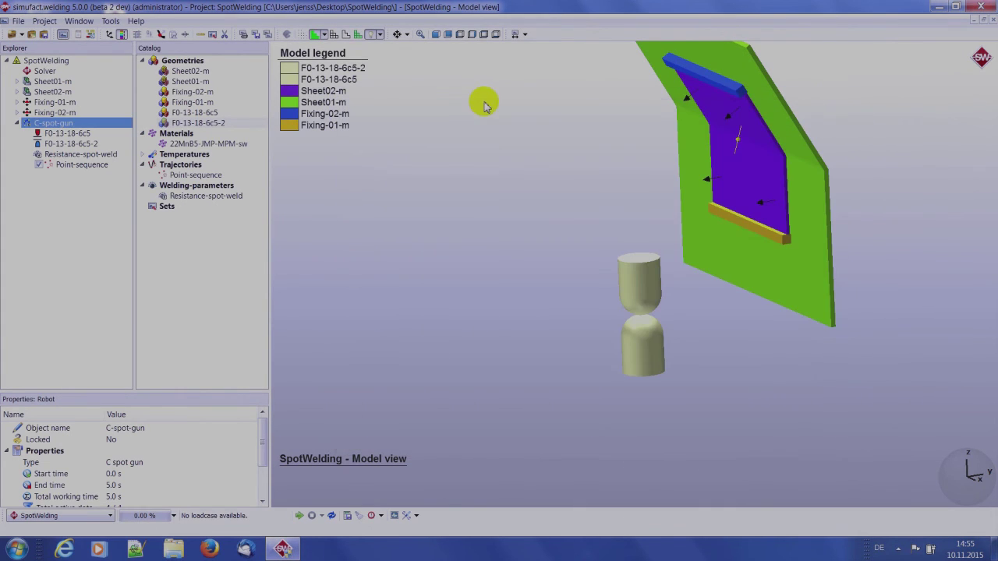
click(137, 21)
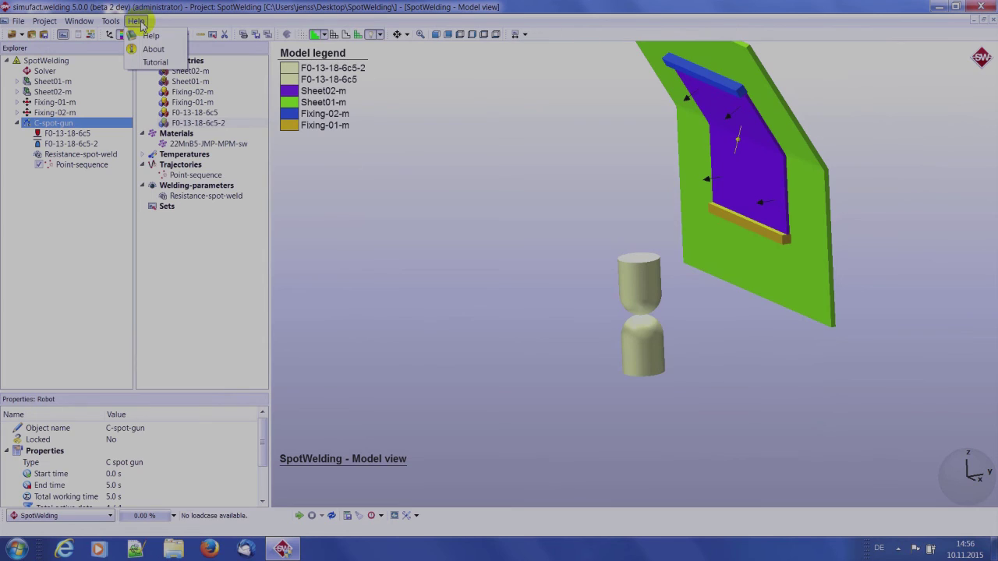
click(153, 63)
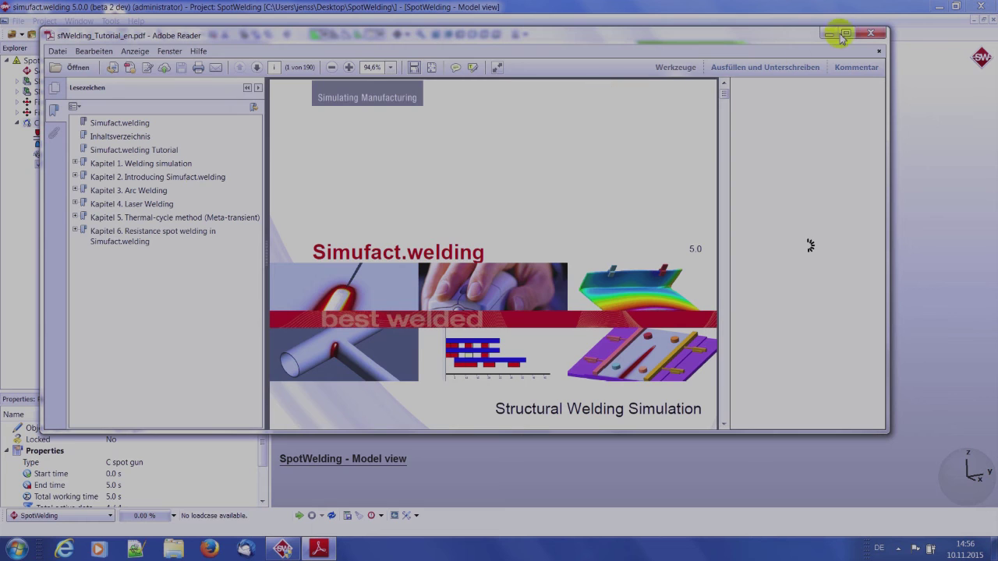
click(868, 35)
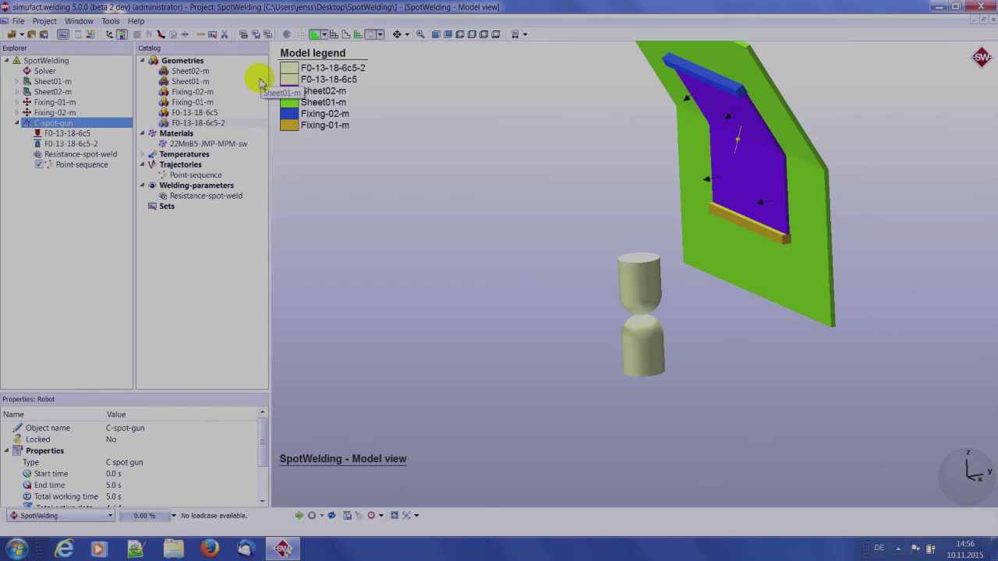
Save the current project, then start opening another project via Project > Open > Project...
click(45, 34)
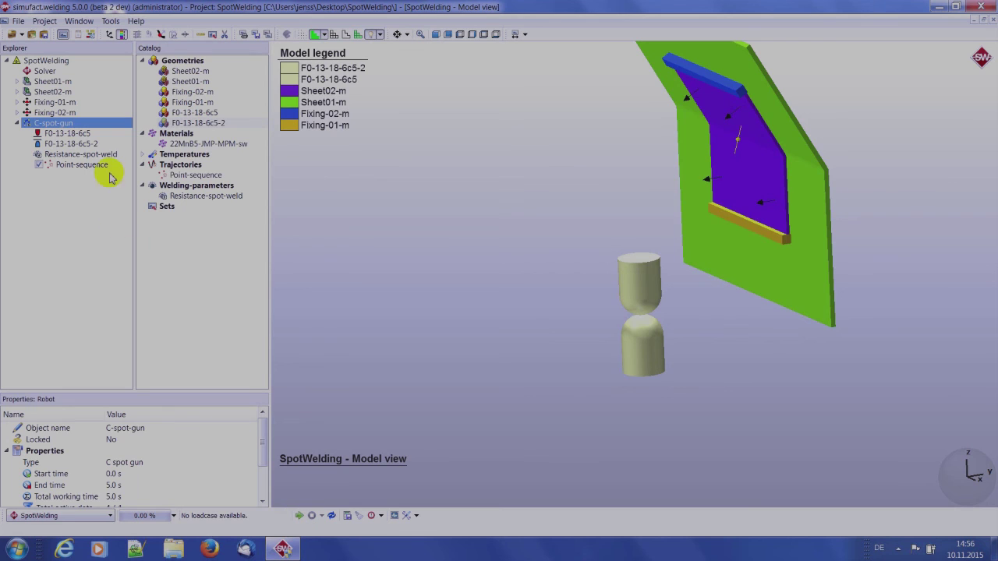
click(45, 22)
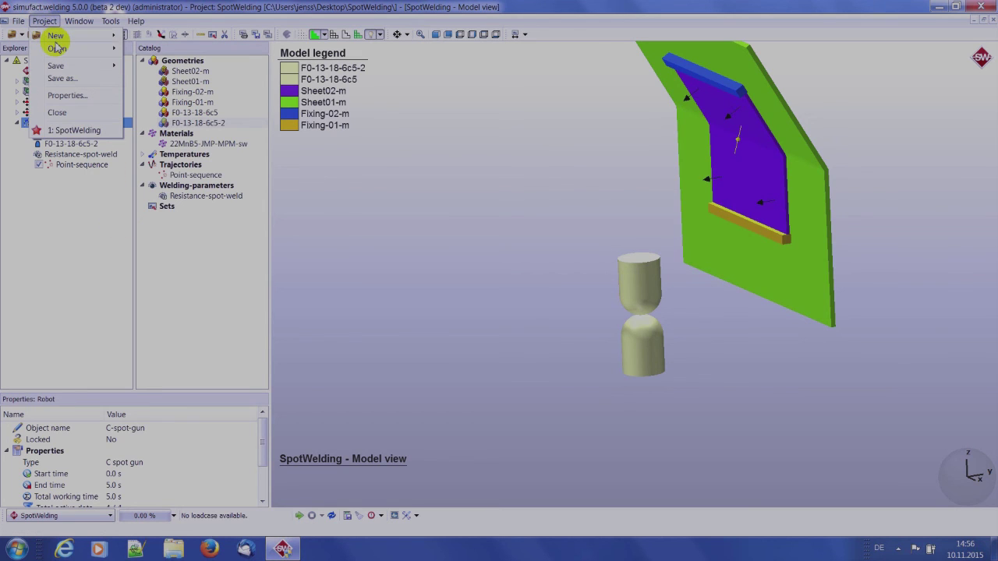
mouse_move(58, 49)
click(151, 51)
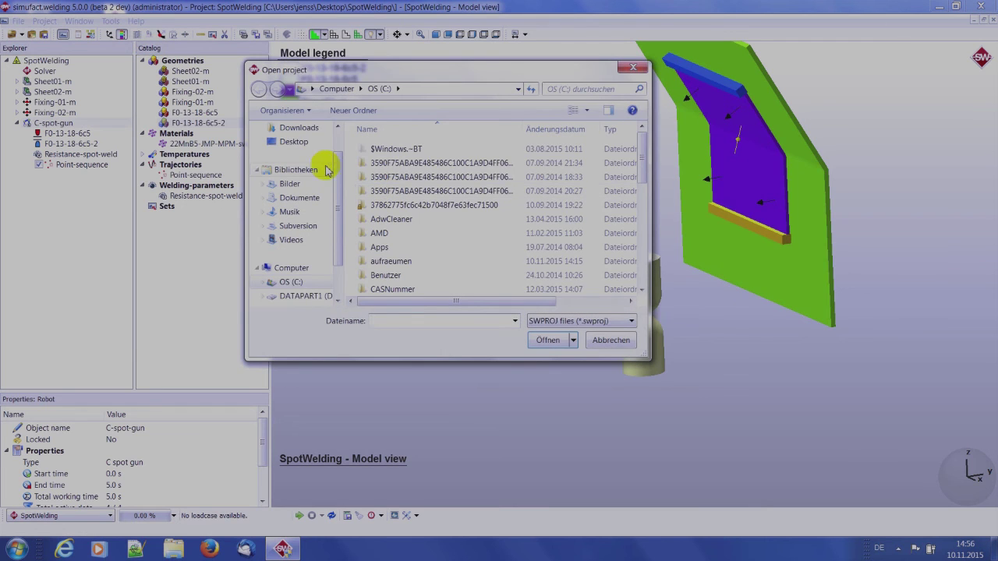
Load TutorialSpotWelding.swproj from the Desktop folder, answer the save prompt, and expand its tree
click(294, 141)
scroll(640, 219, down, 1)
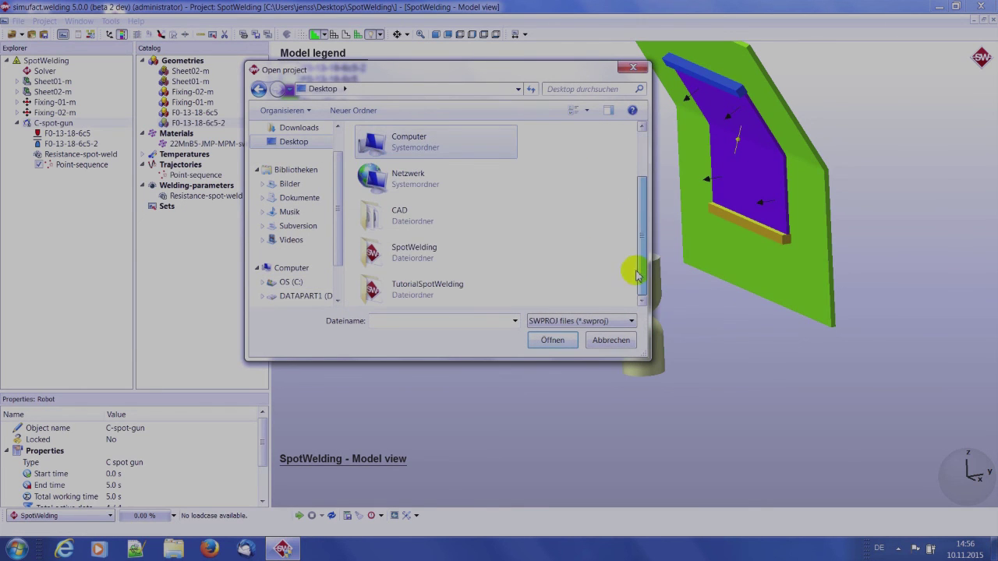
double_click(417, 291)
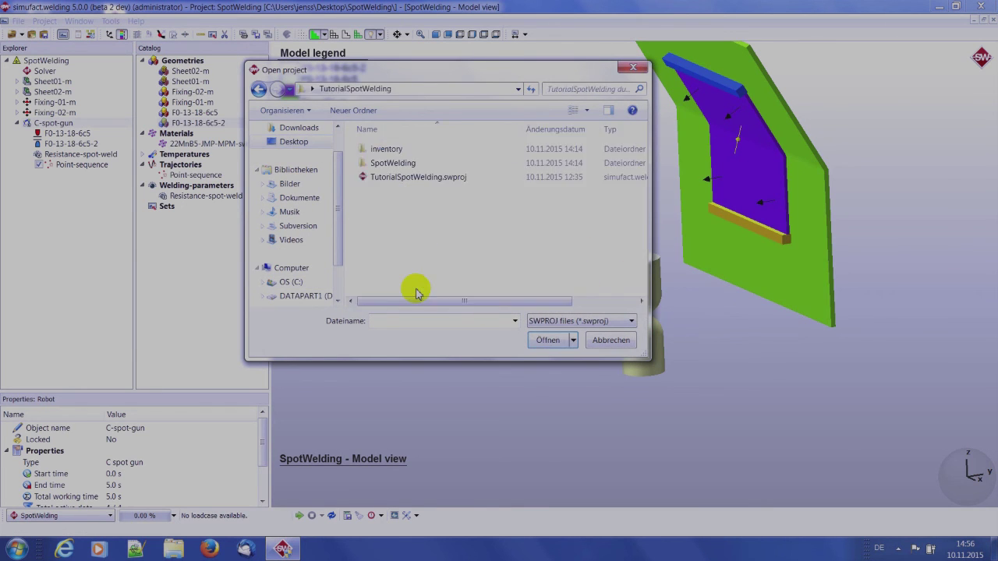
double_click(415, 177)
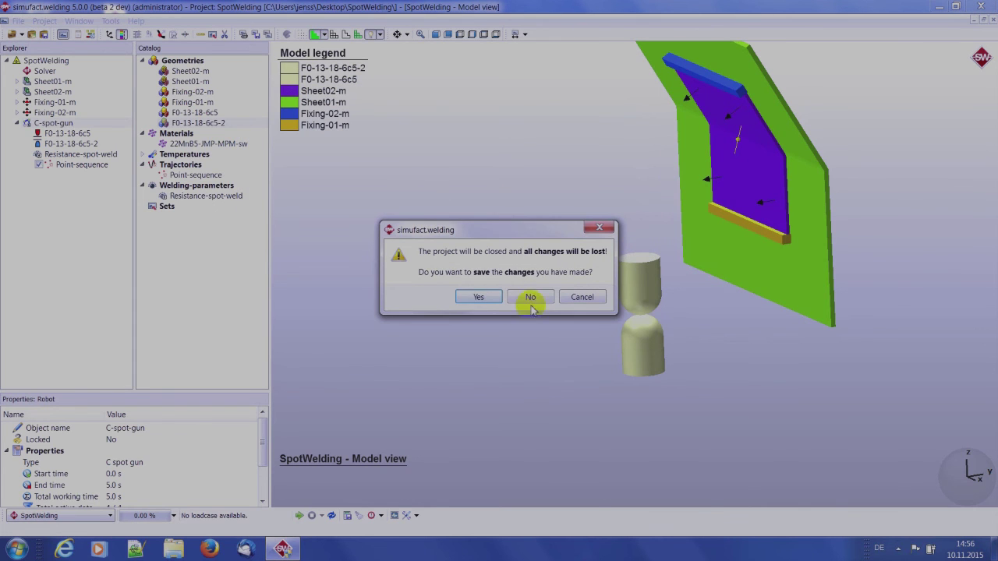
click(478, 297)
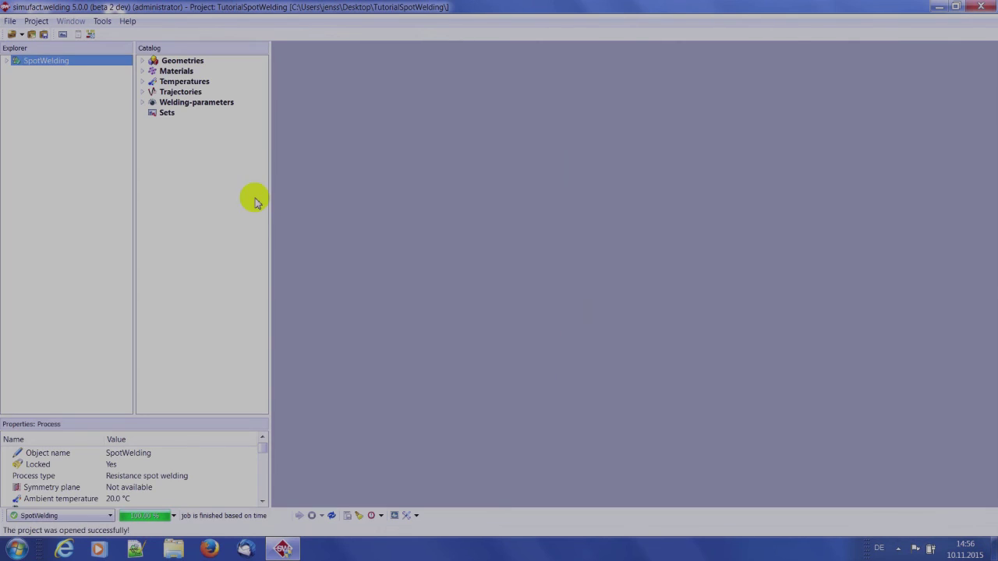
click(4, 61)
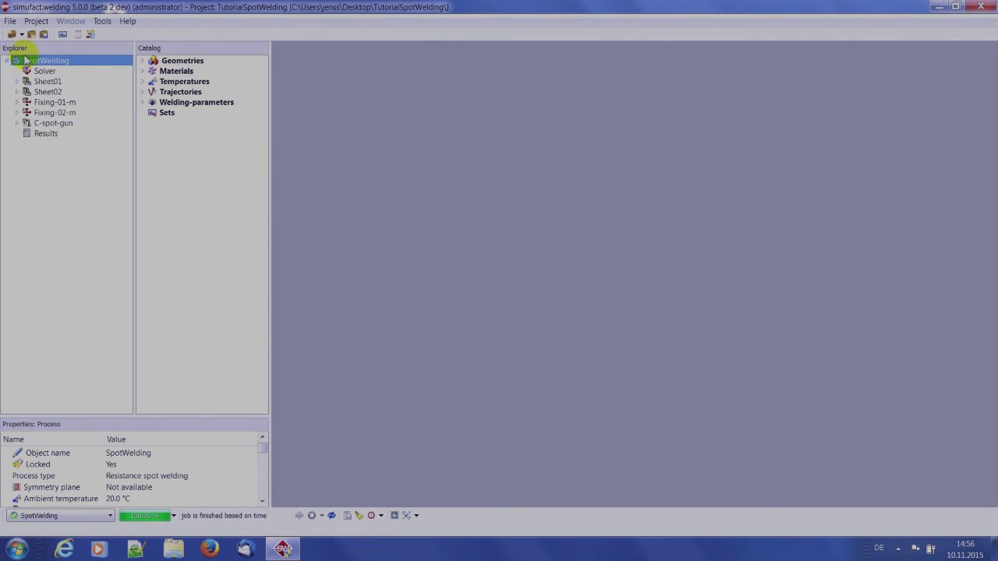
Show the tutorial model tilted in 3-D with shaded display instead of wireframe
click(63, 36)
mouse_move(474, 261)
mouse_down()
mouse_move(483, 153)
mouse_move(541, 239)
mouse_move(479, 183)
mouse_move(535, 189)
mouse_up()
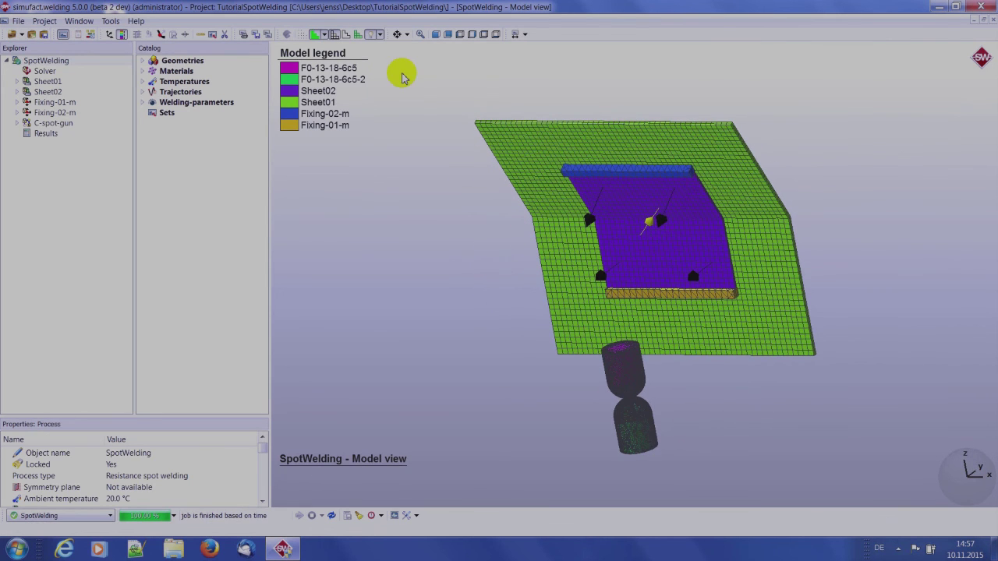
click(334, 34)
drag(348, 74, 498, 226)
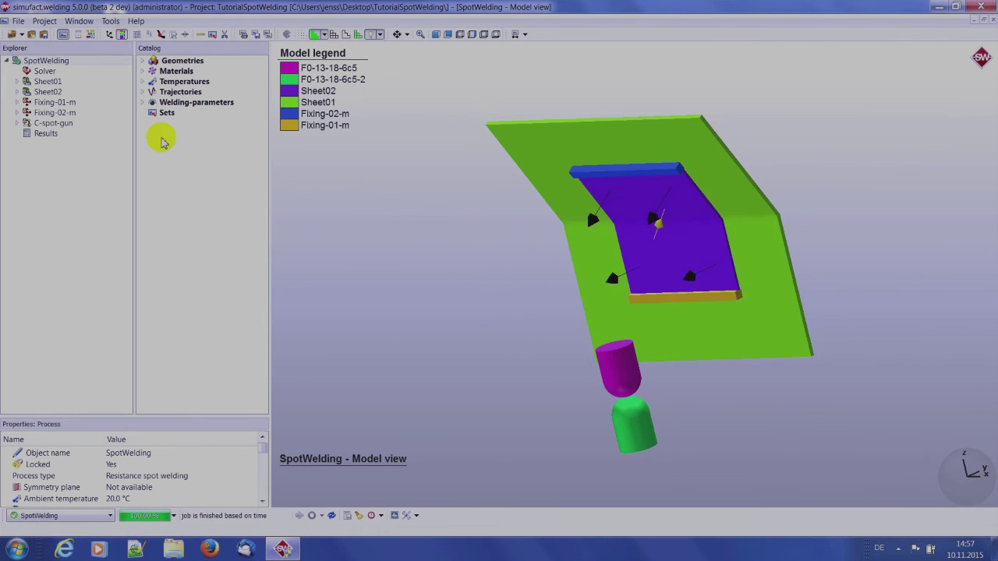
double_click(45, 134)
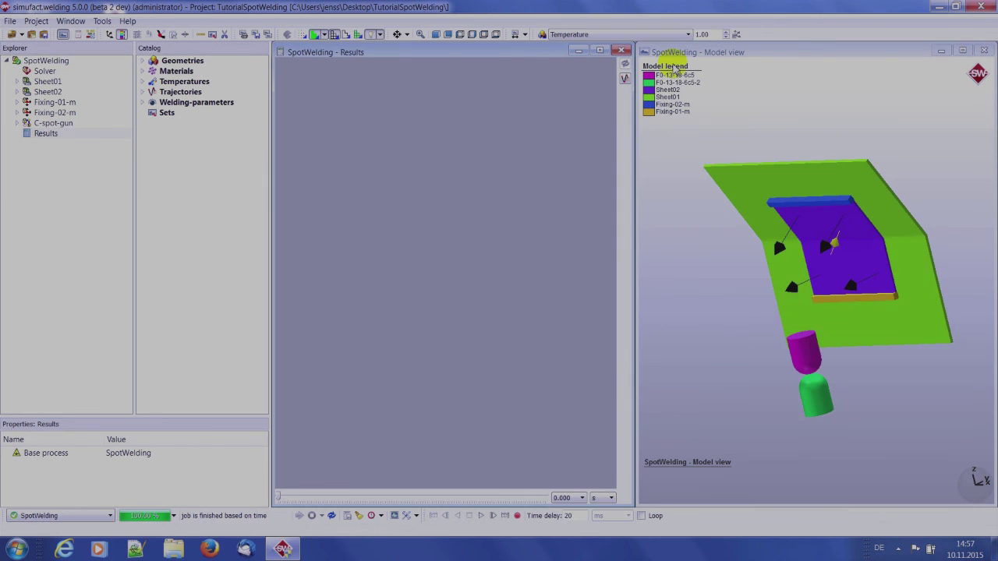
Hide the model view, maximize the SpotWelding results, and tilt them to an oblique view
click(940, 51)
double_click(566, 51)
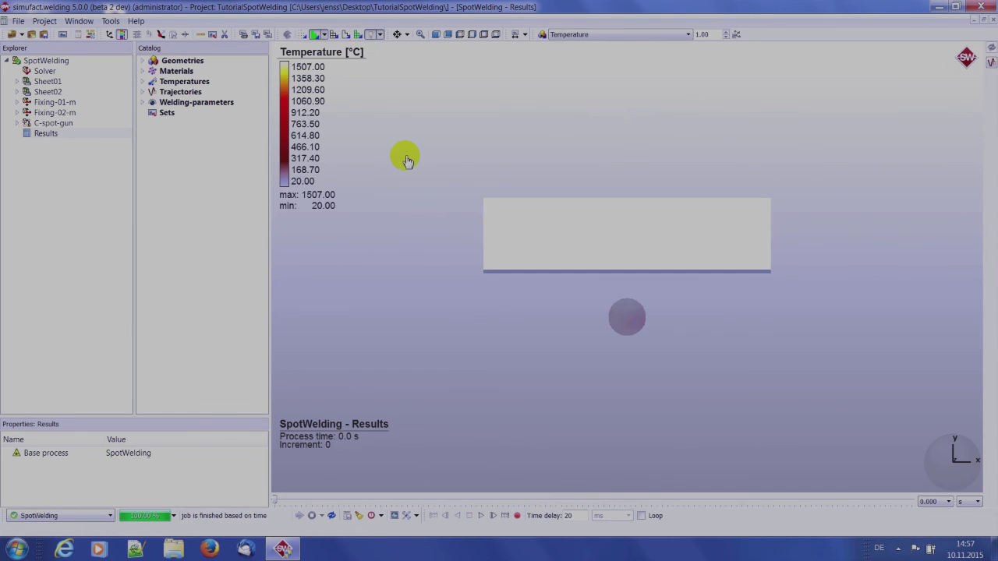
drag(501, 211, 603, 337)
Step the temperature results forward, rotating the sheets, until the electrodes touch the sheet
click(496, 519)
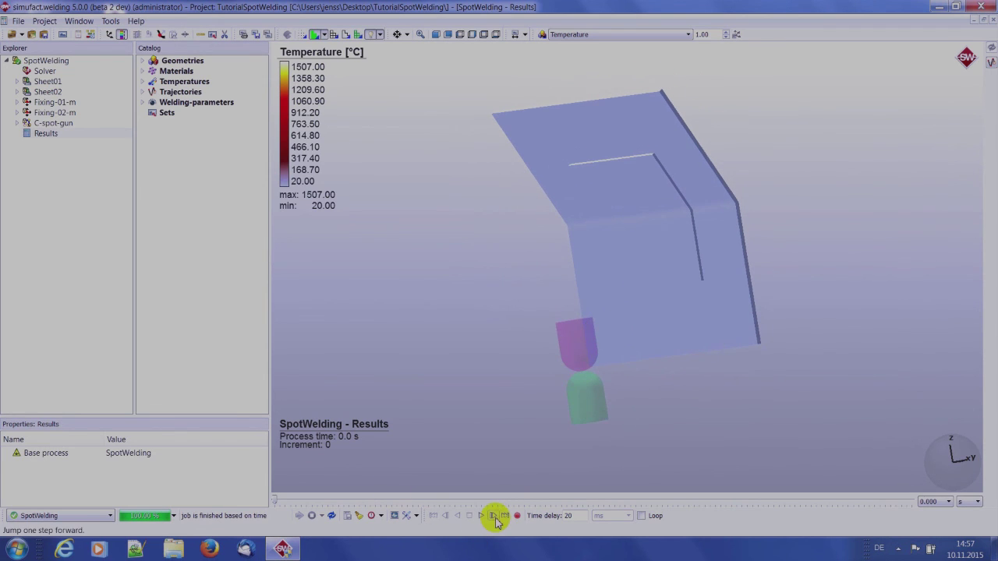
mouse_move(619, 403)
mouse_down()
mouse_move(549, 403)
mouse_move(609, 406)
mouse_up()
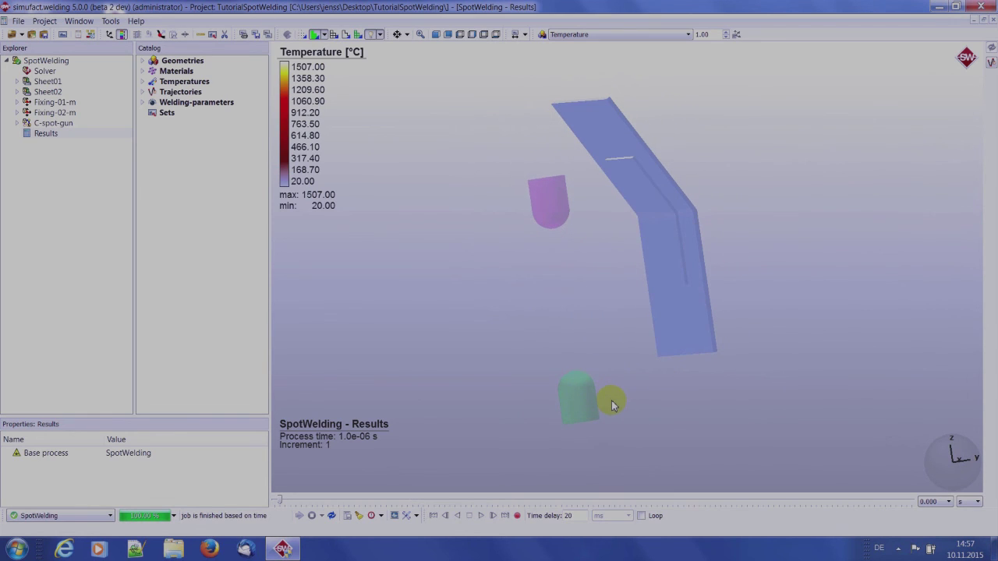
click(449, 518)
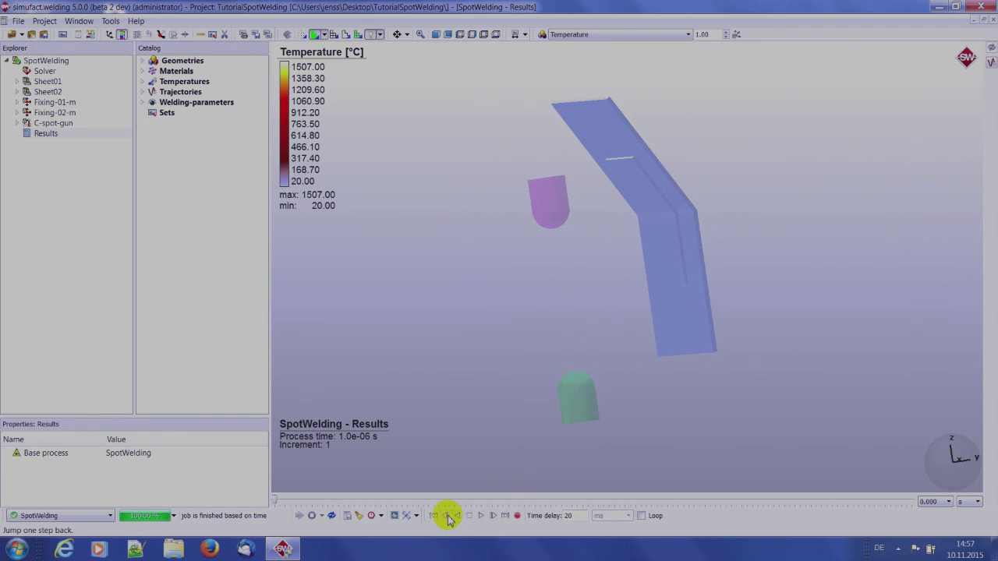
click(493, 517)
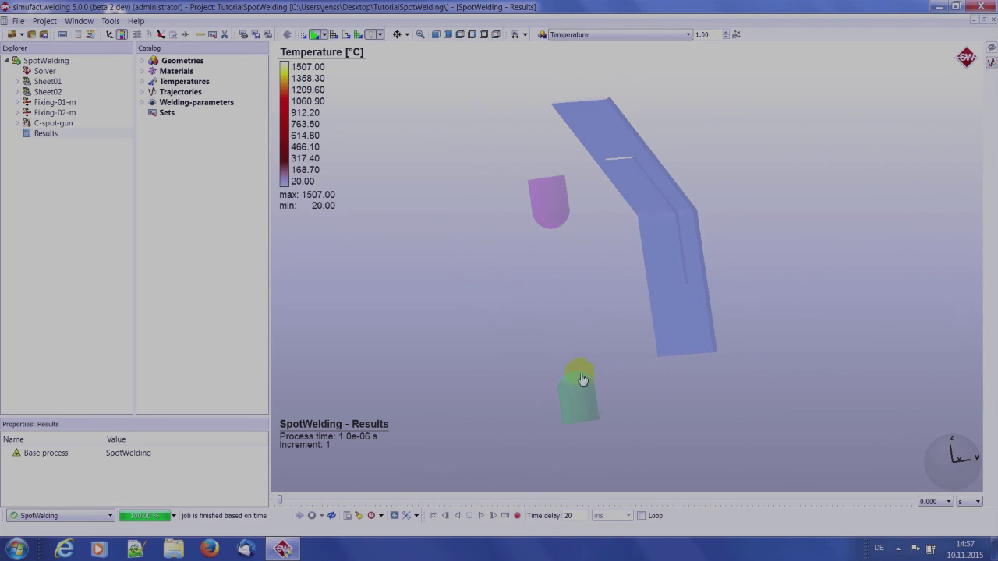
drag(586, 310, 563, 314)
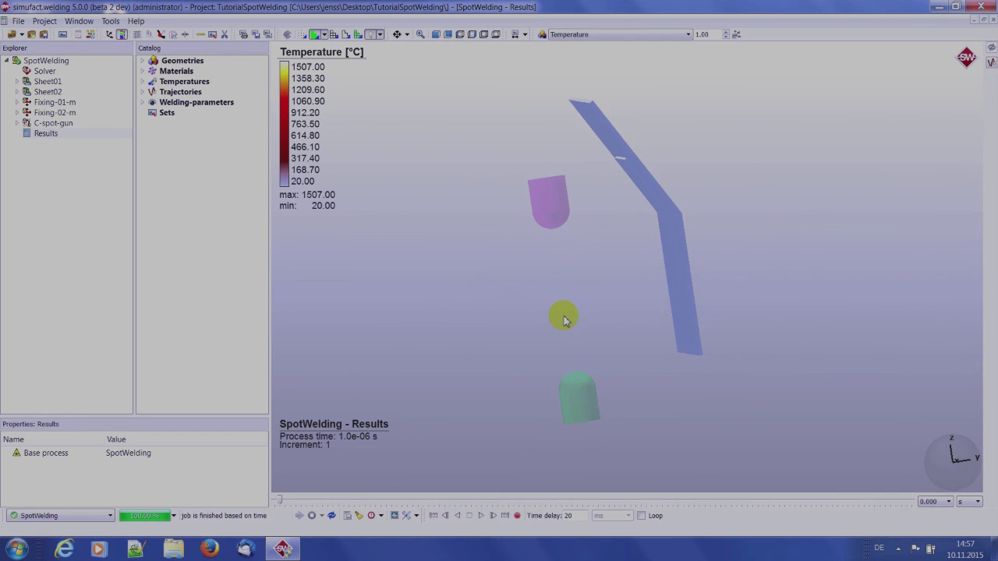
click(495, 516)
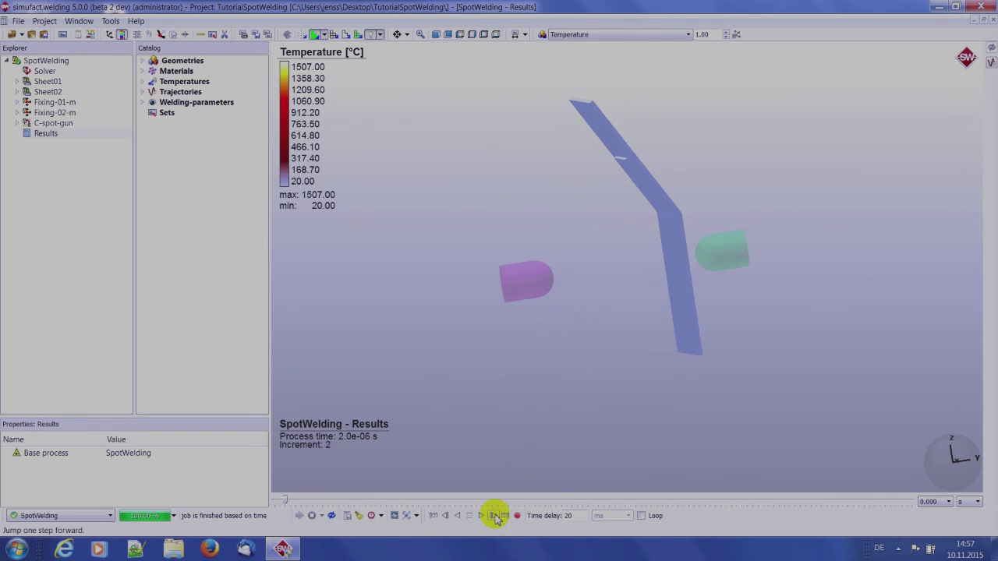
drag(615, 334, 577, 321)
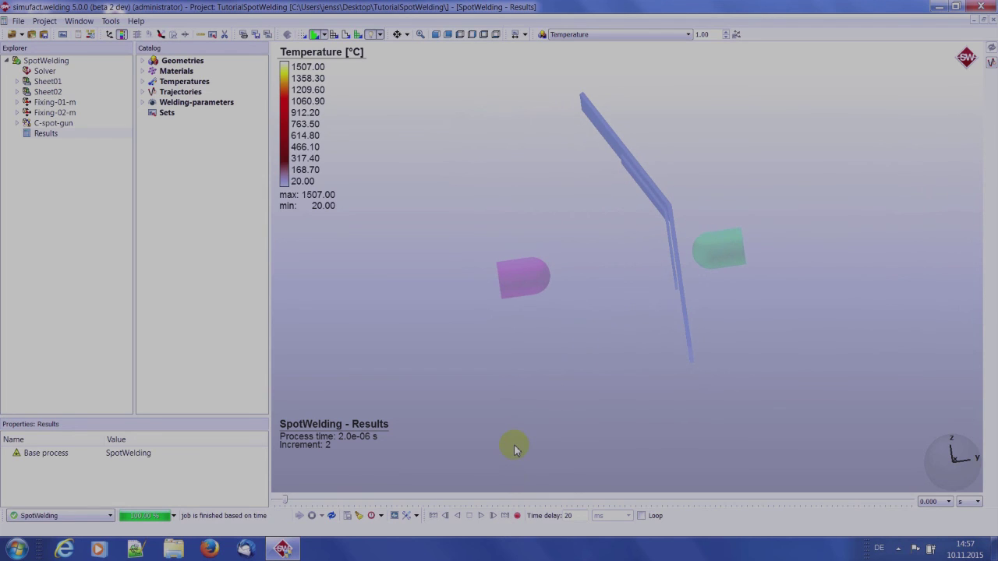
drag(685, 272, 679, 301)
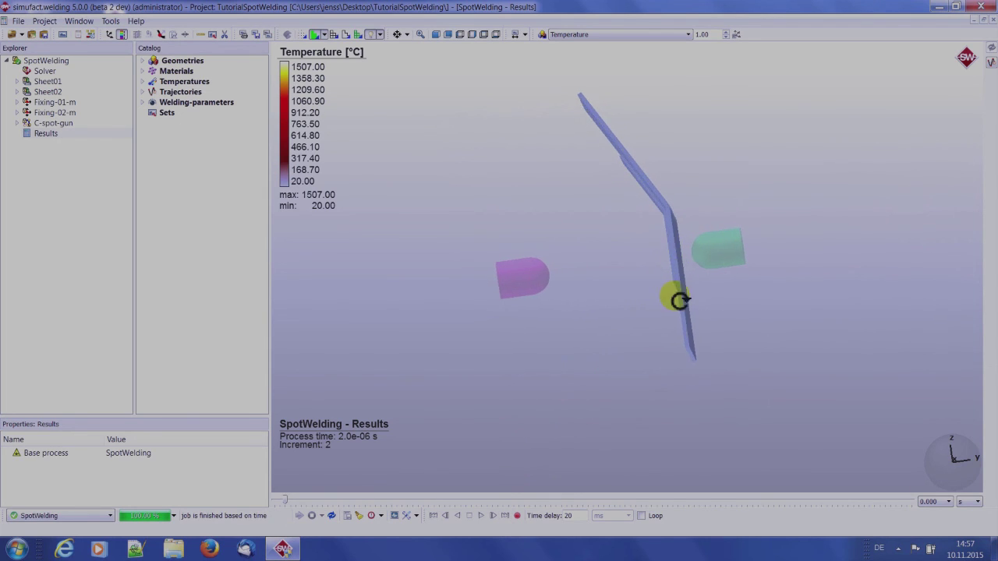
click(492, 516)
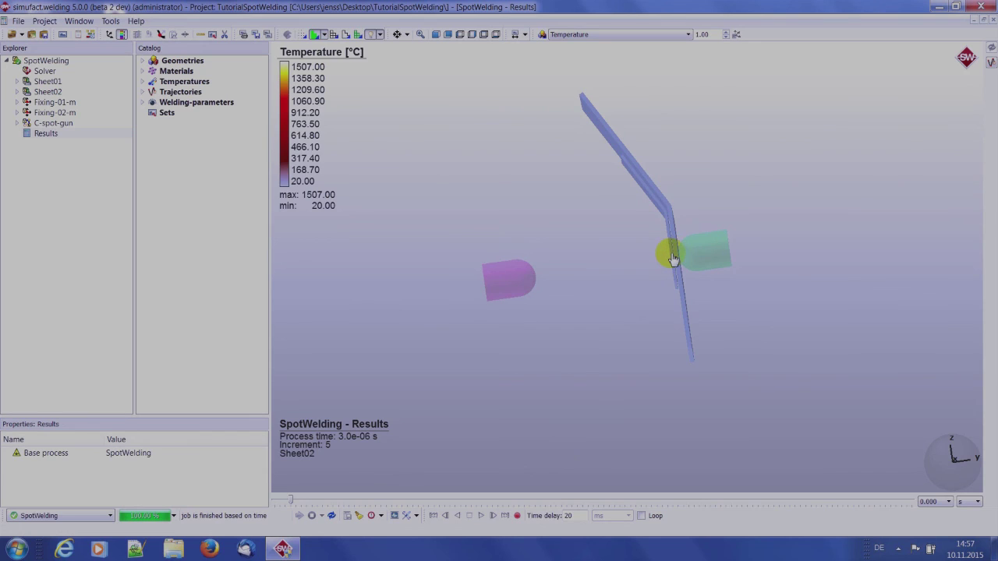
click(494, 516)
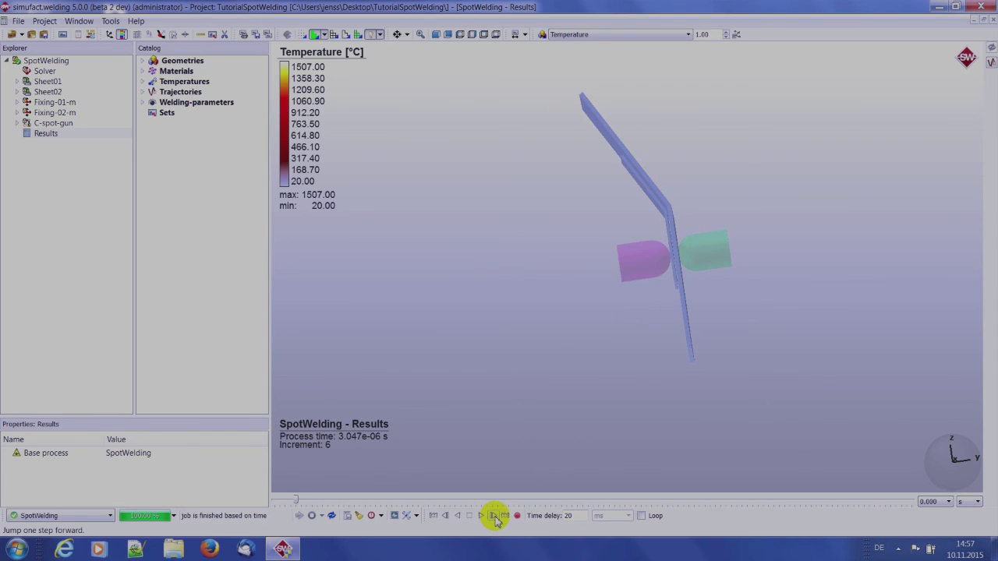
click(496, 520)
Rotate toward the weld area and step the temperature results forward to increment 31
drag(604, 324, 590, 290)
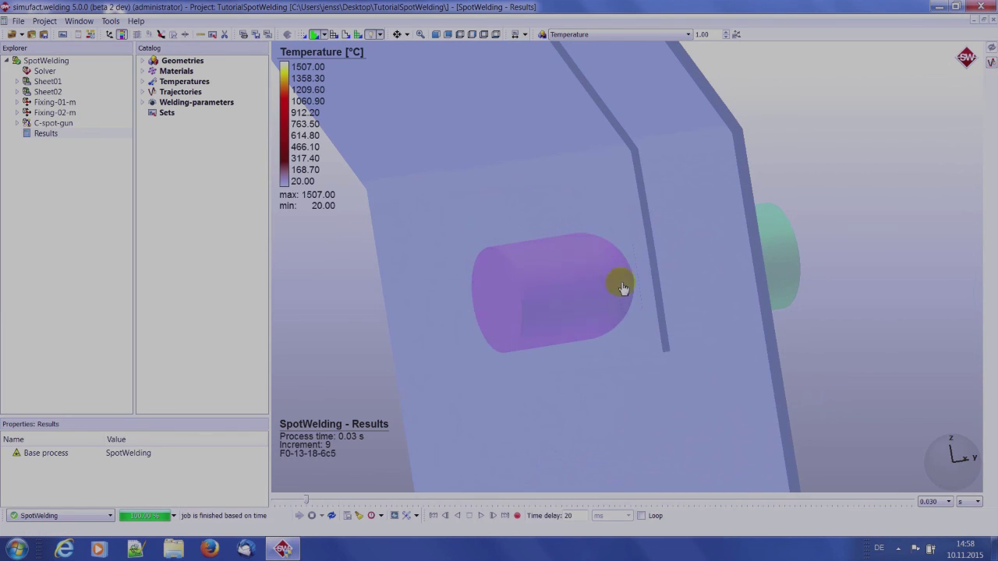
click(493, 516)
click(493, 516)
click(493, 516)
click(494, 516)
click(493, 516)
click(494, 516)
click(494, 516)
click(493, 516)
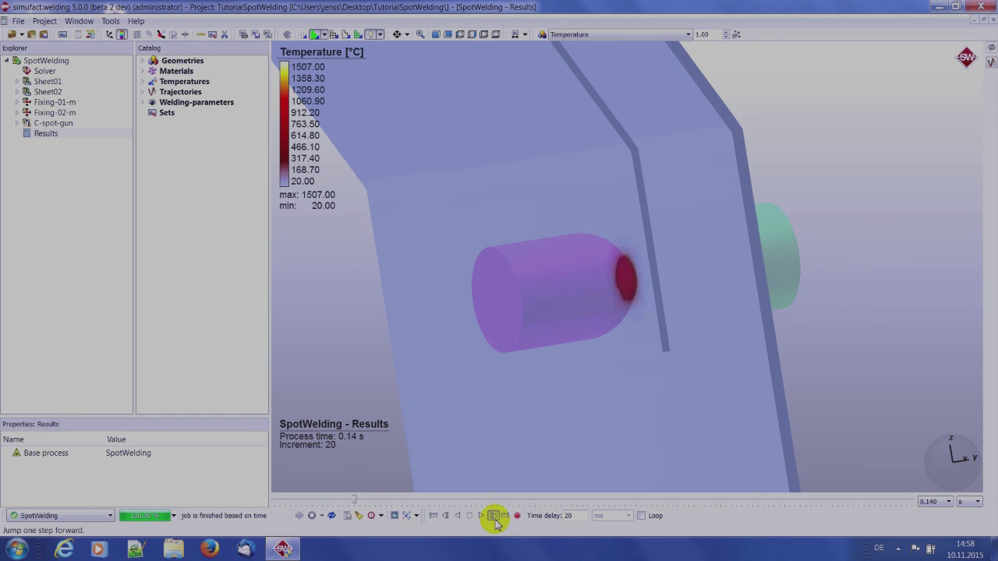
click(493, 516)
click(494, 516)
click(493, 516)
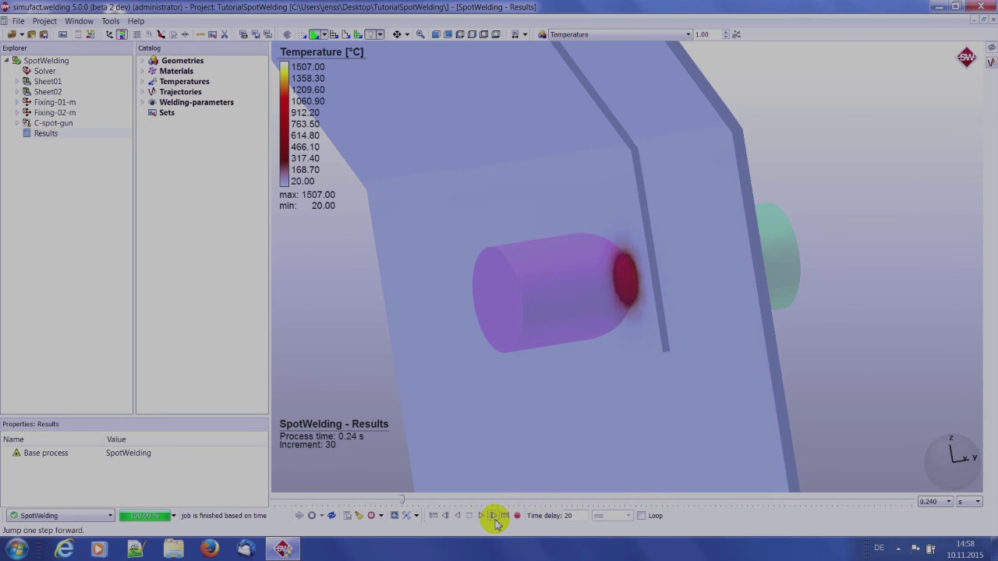
click(493, 518)
Adjust the view, then step back to increment 29 (0.23 s) showing the hot weld spot
scroll(628, 390, up, 4)
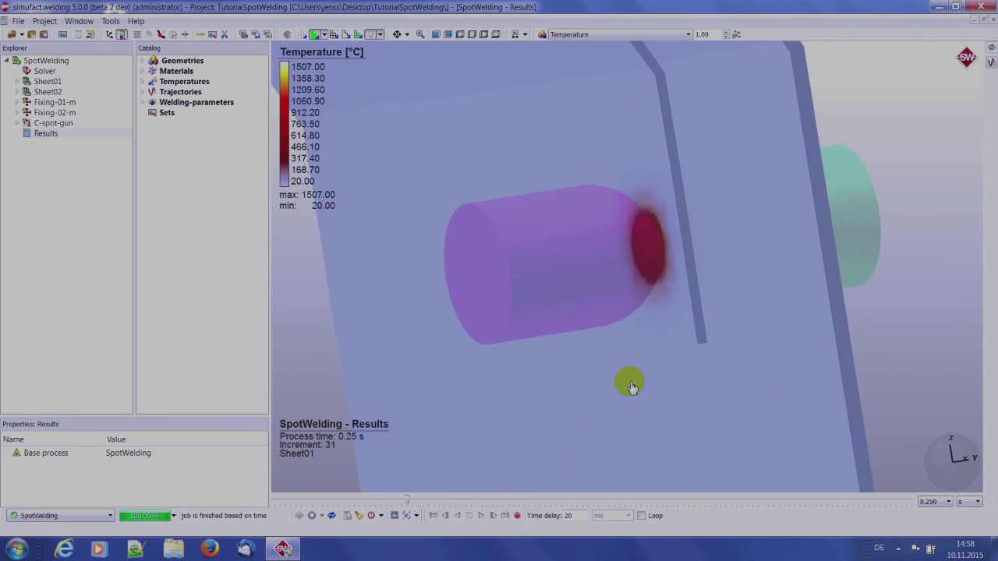
scroll(631, 386, down, 5)
drag(632, 385, 595, 374)
click(493, 516)
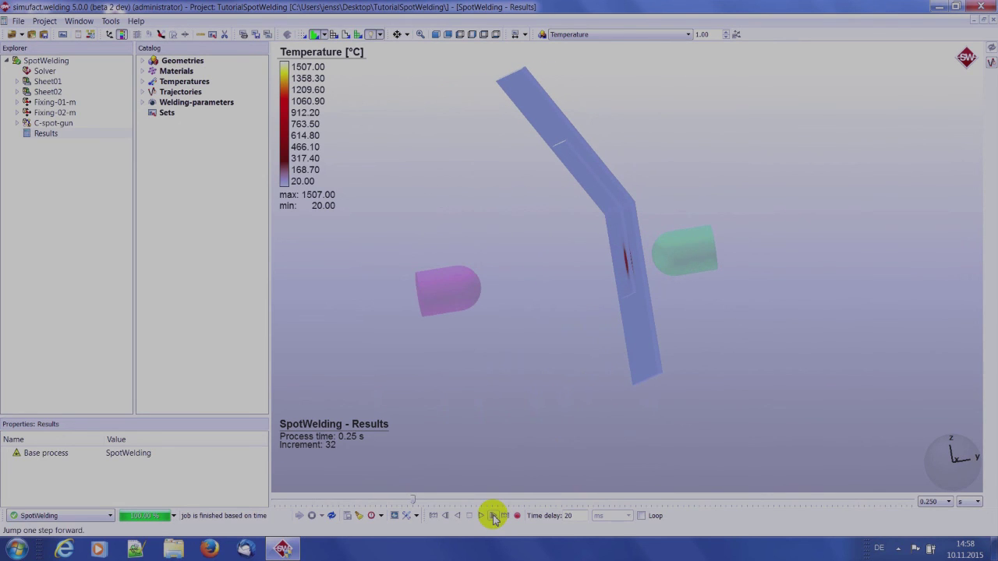
click(445, 516)
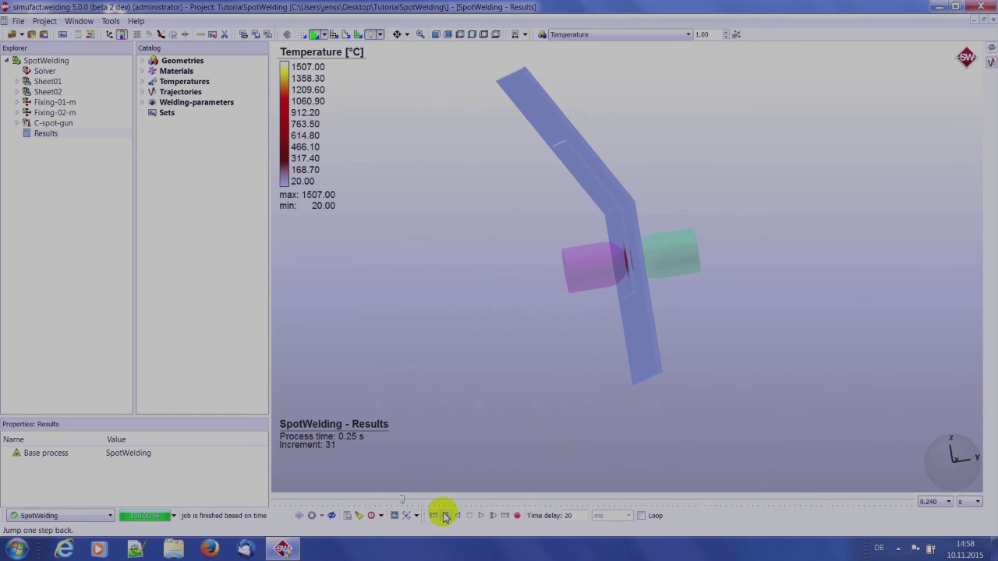
click(445, 516)
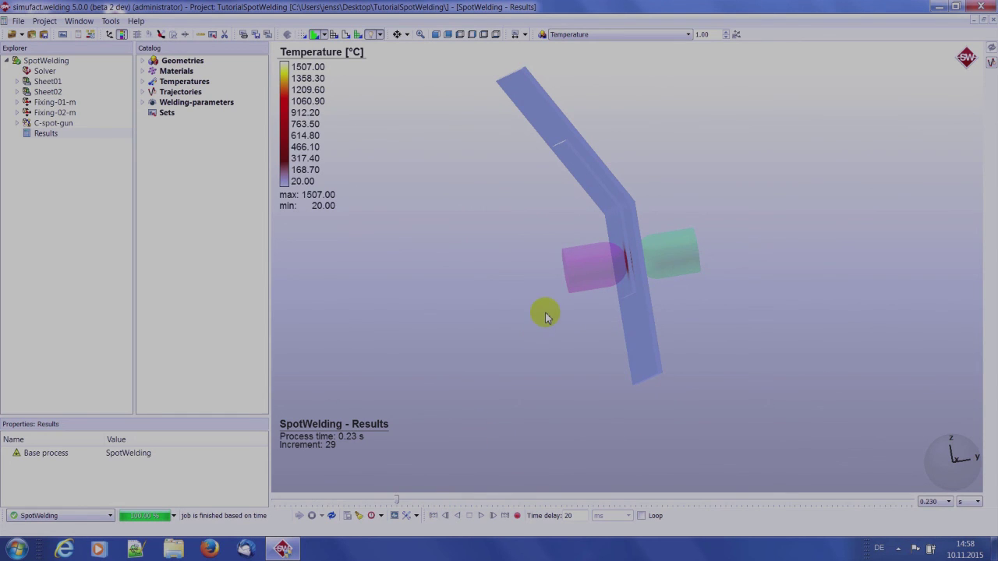
drag(567, 269, 623, 125)
View the Total distortion contour close up at the weld spot, then switch back to Temperature
click(619, 34)
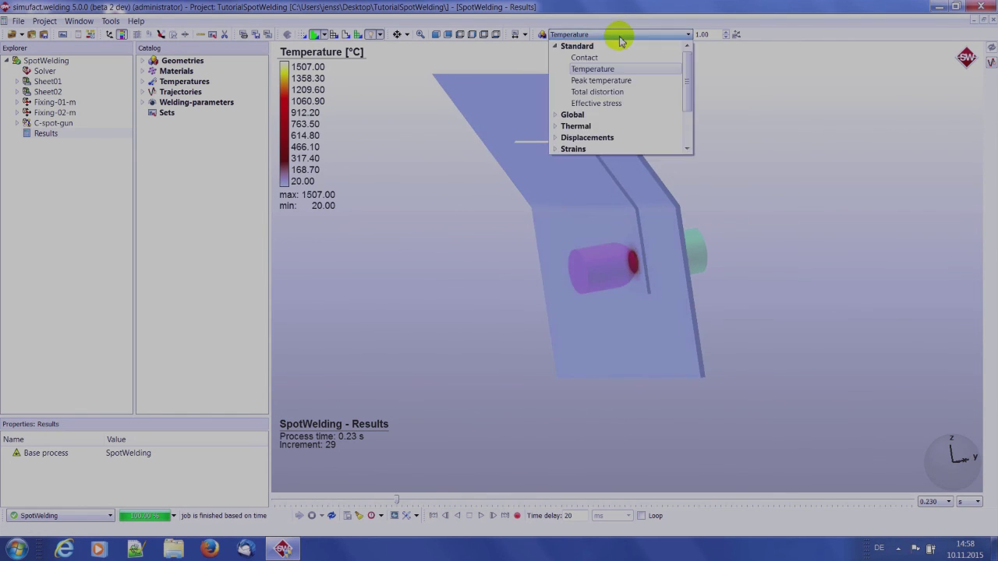
key(Escape)
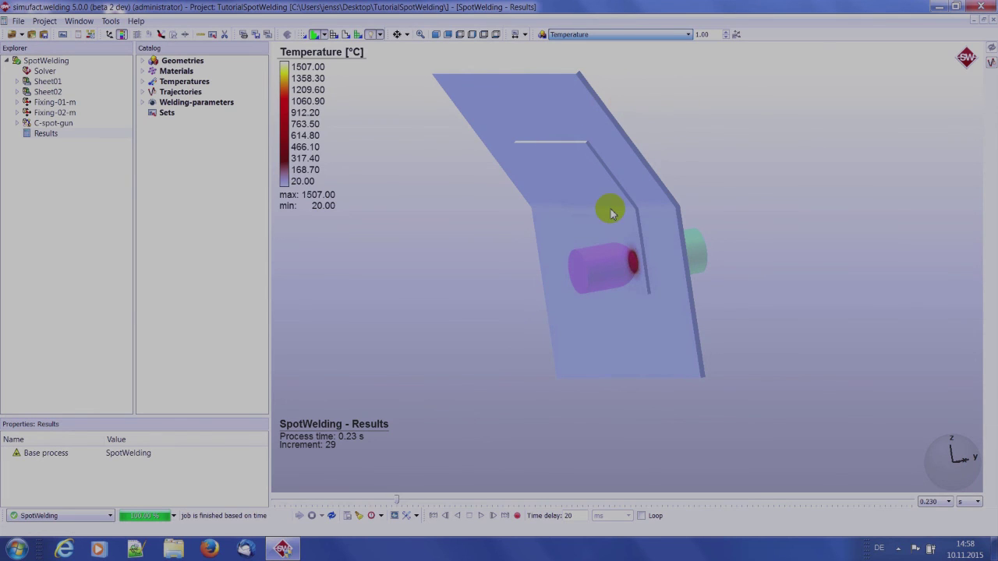
drag(657, 222, 681, 258)
scroll(686, 265, up, 3)
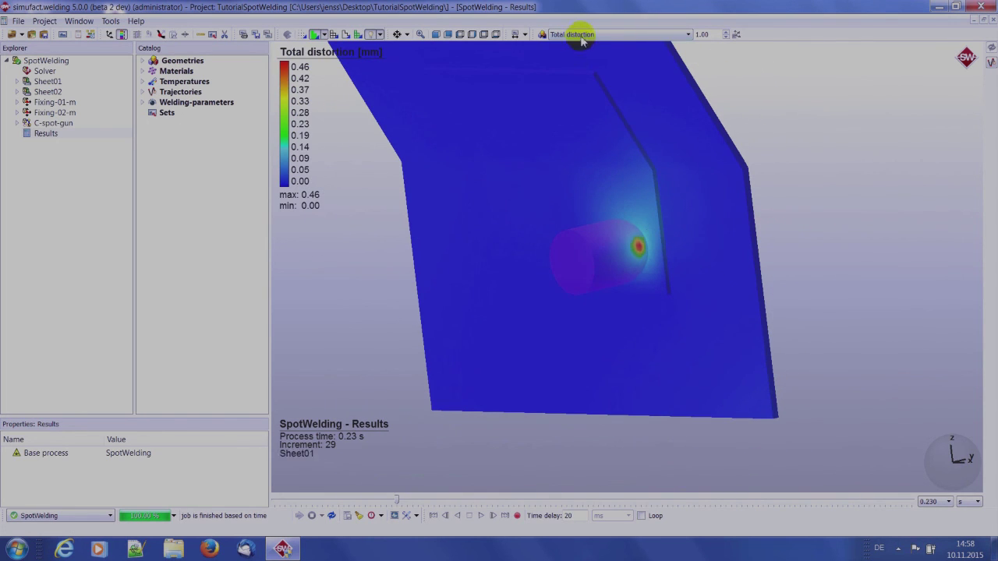
click(581, 36)
click(588, 68)
drag(672, 272, 559, 325)
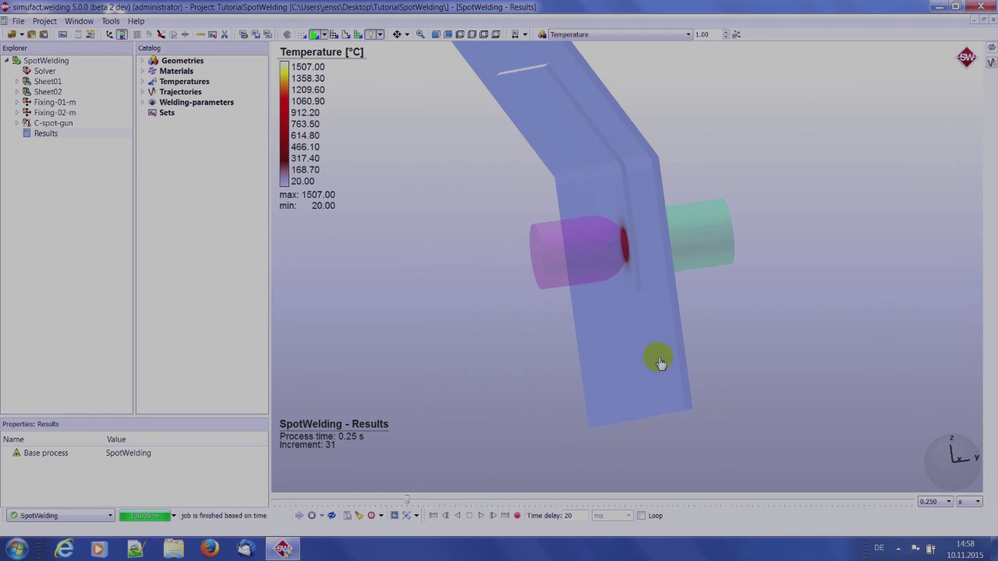
Orbit the sheet to face the viewer while stepping the temperature results forward three increments
drag(650, 358, 616, 359)
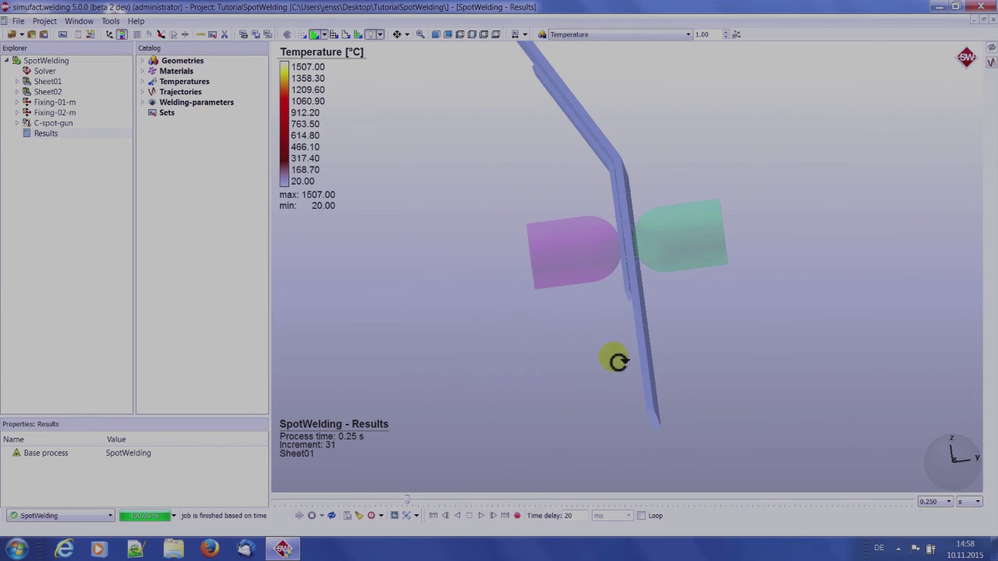
click(495, 516)
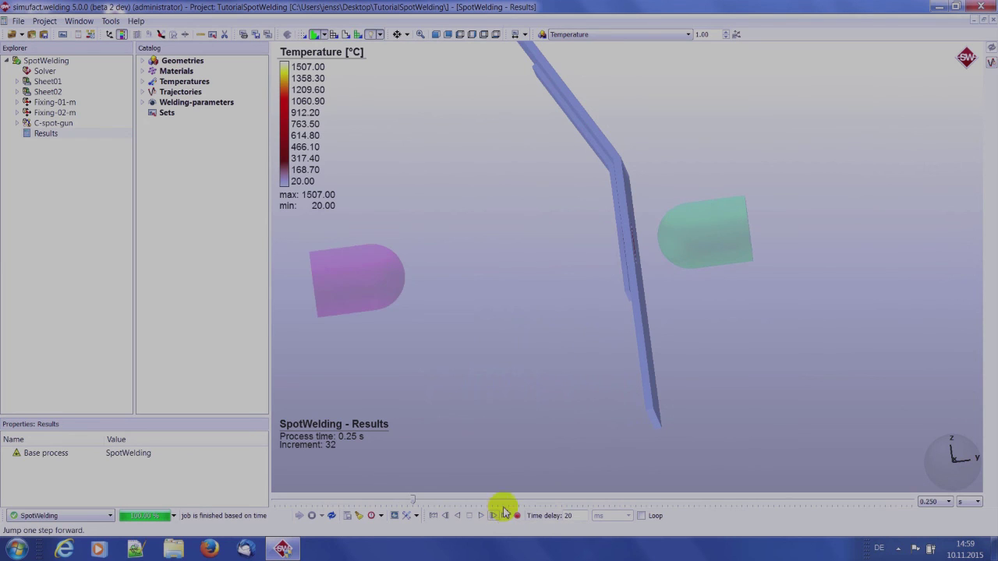
drag(592, 339, 597, 383)
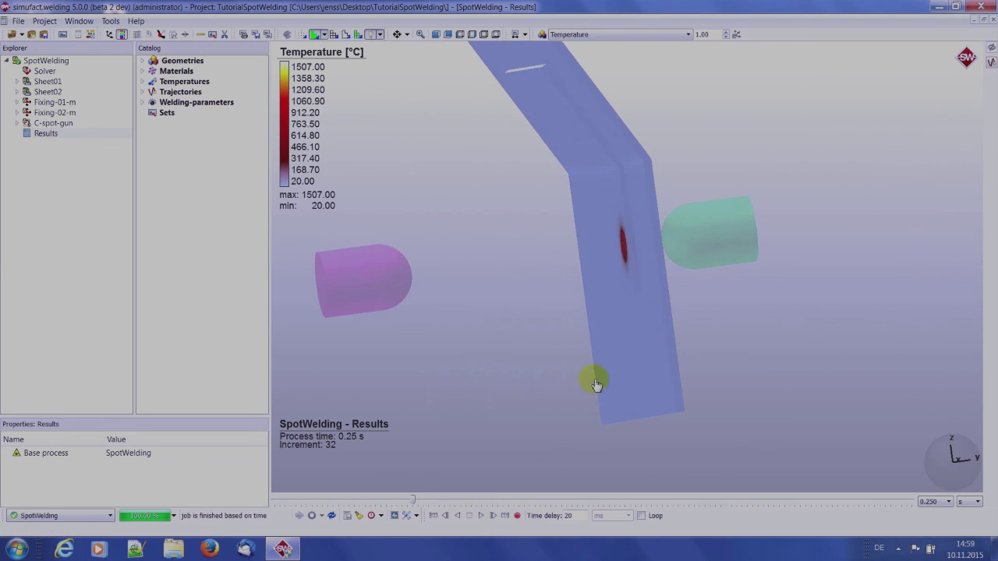
click(493, 516)
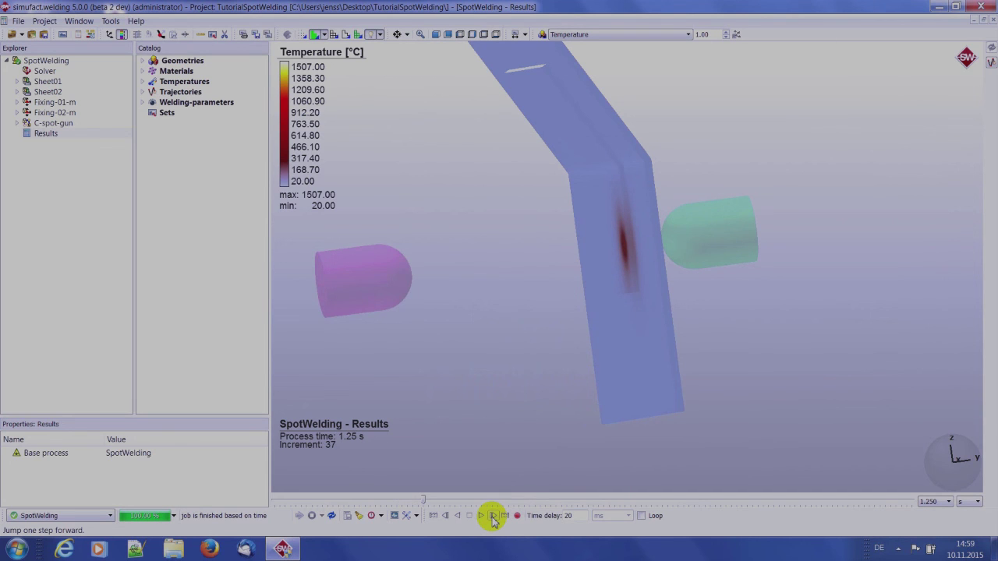
click(493, 516)
Keep stepping the temperature results forward to increment 50 at 1.33 s
drag(619, 374, 604, 311)
click(493, 516)
click(493, 516)
click(493, 516)
drag(663, 382, 439, 399)
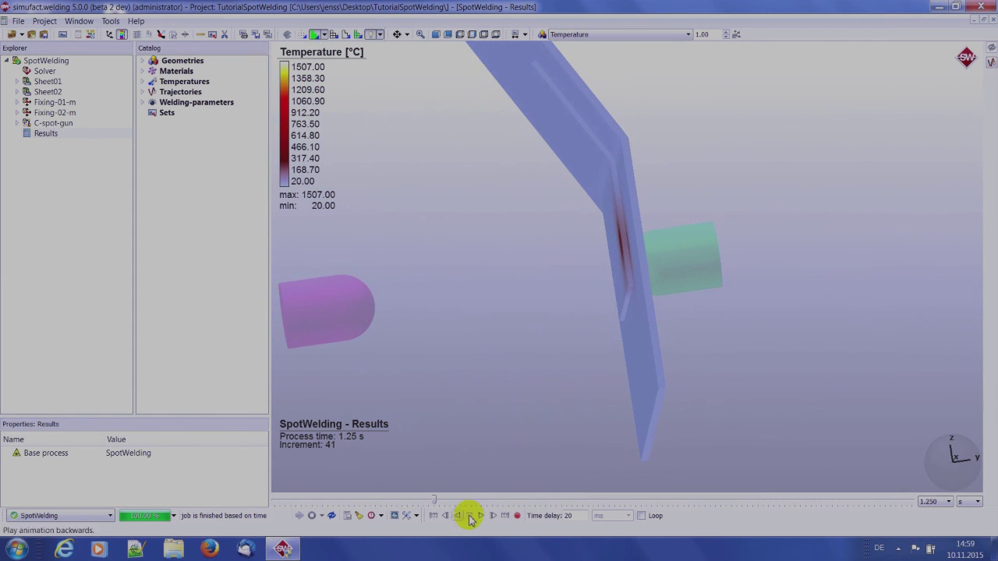
click(494, 516)
double_click(493, 516)
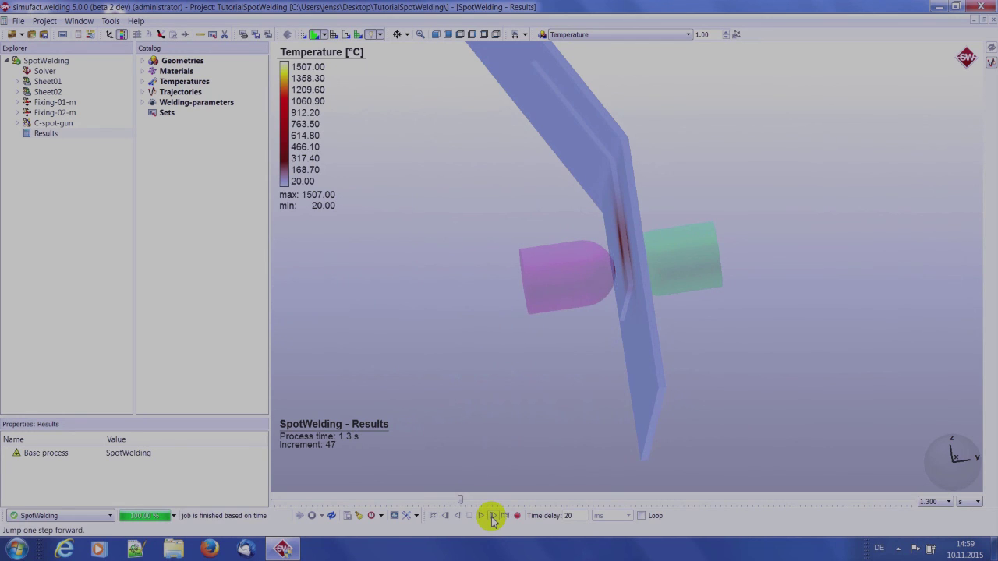
double_click(494, 516)
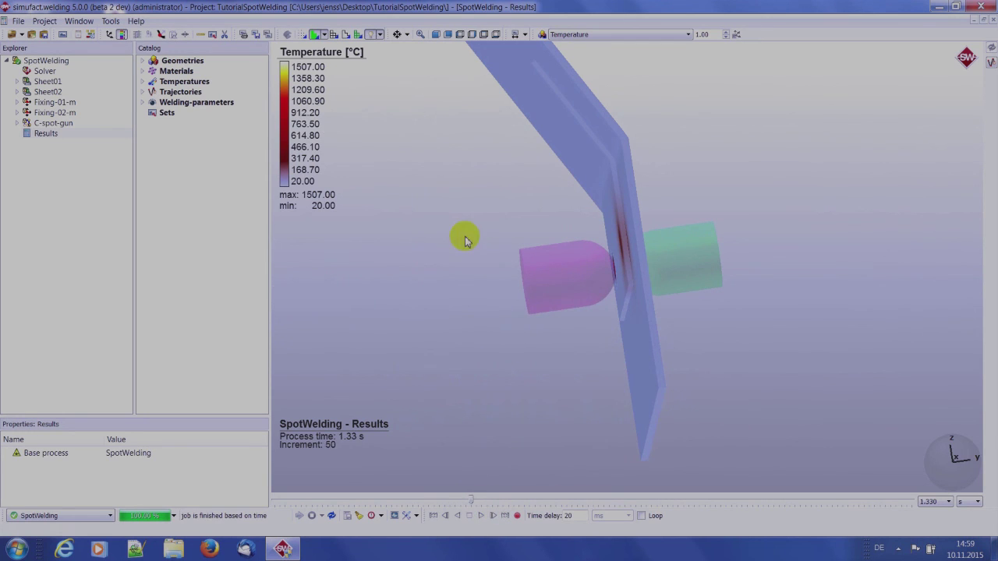
Briefly show the sheets' element mesh while zooming toward the weld spot, then hide it
click(333, 35)
drag(539, 216, 667, 247)
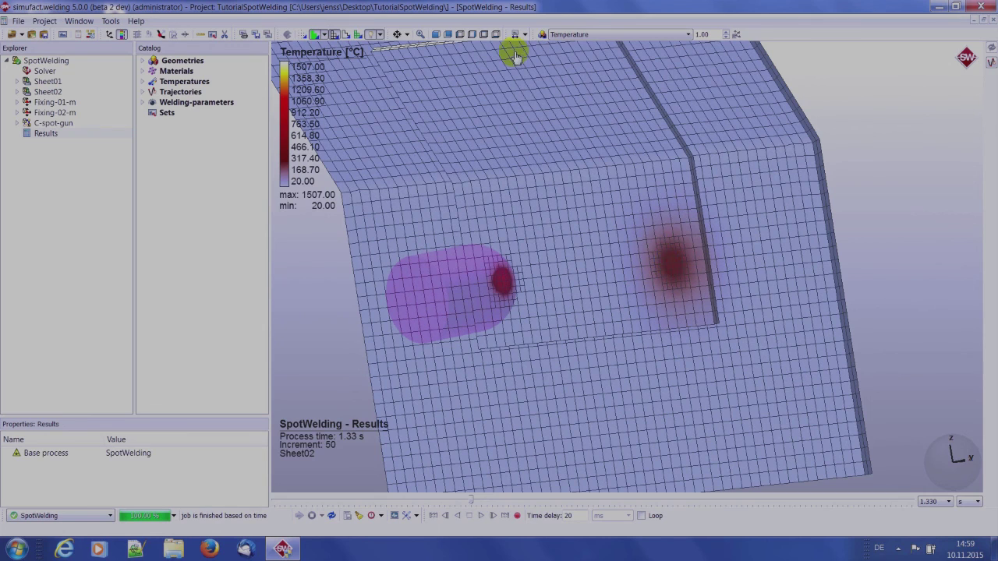
click(333, 36)
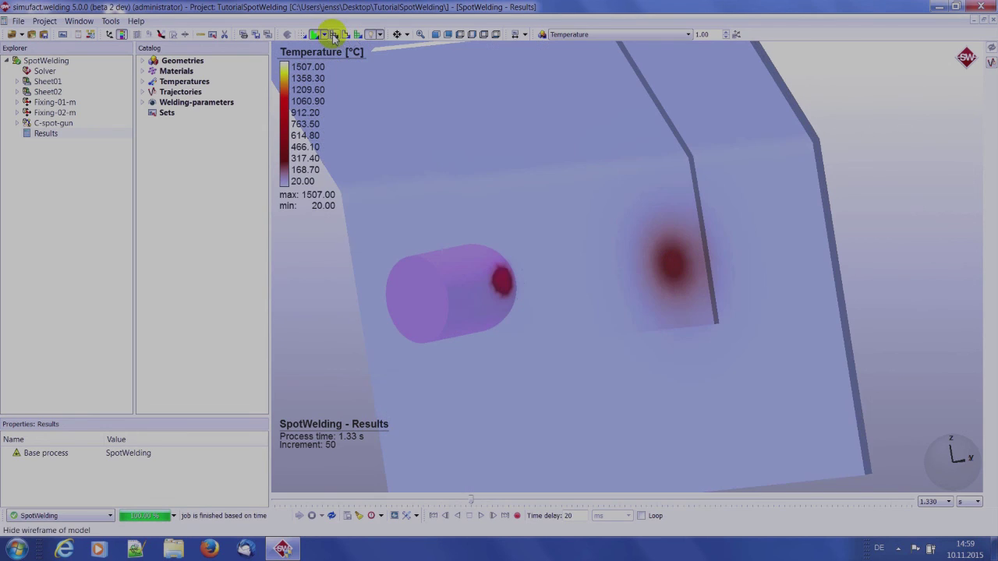
click(597, 34)
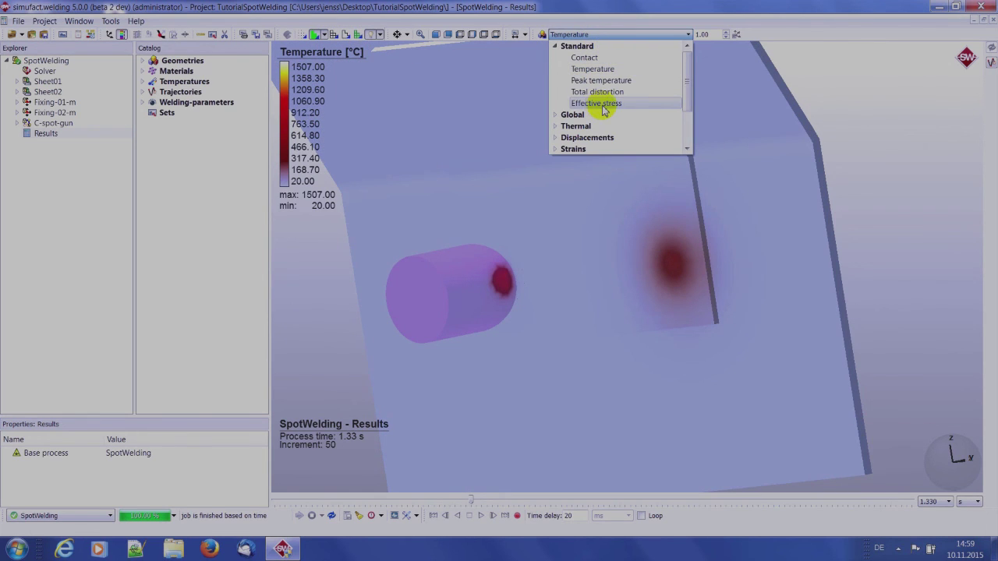
Plot Peak temperature, zoom out to both sheets, and play the results animation forwards
scroll(605, 107, down, 2)
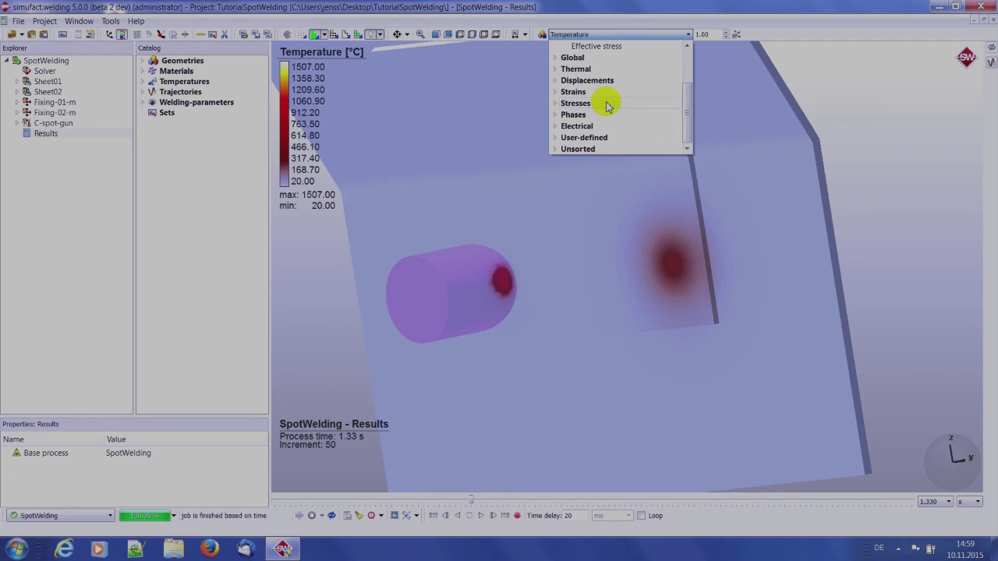
click(557, 127)
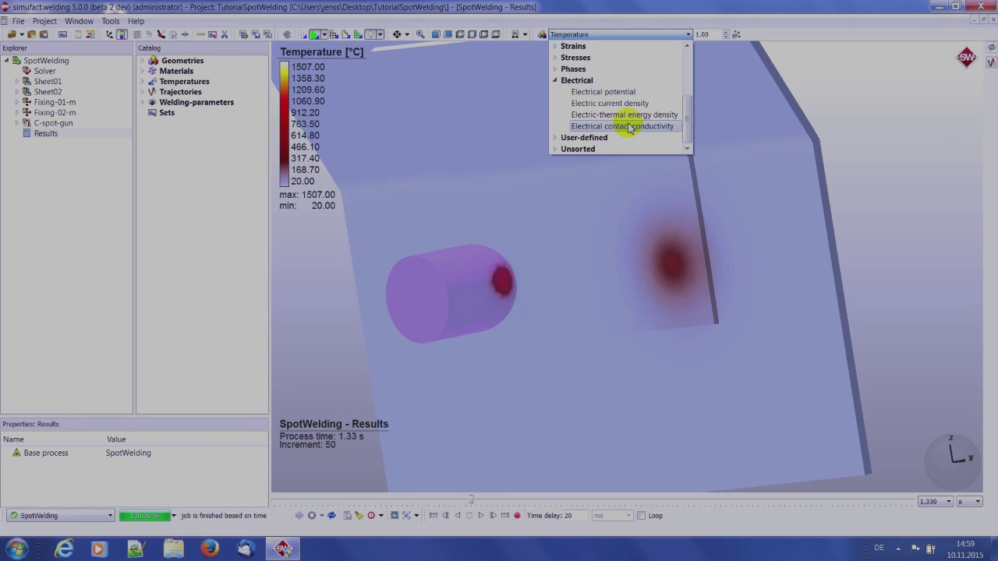
click(624, 33)
click(628, 34)
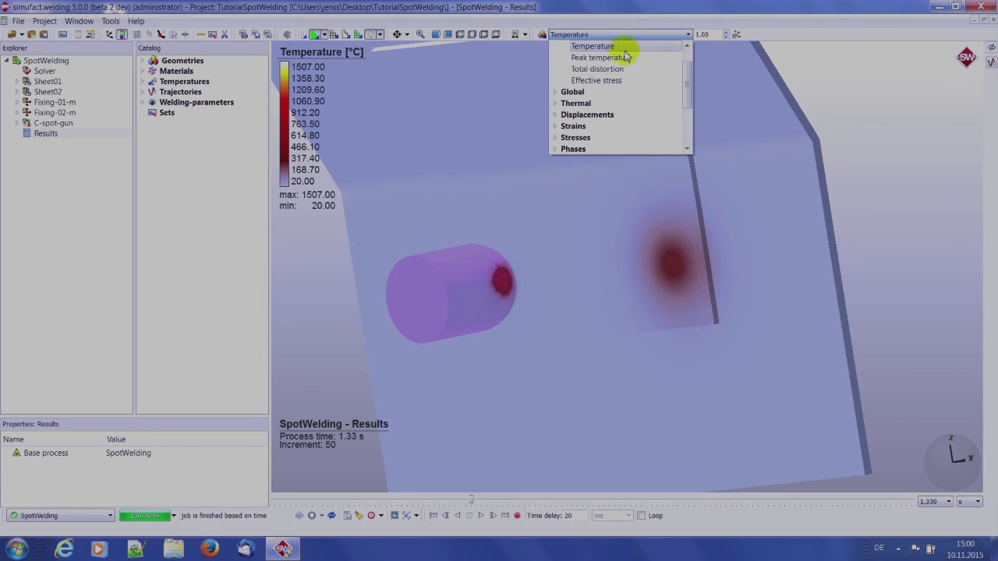
click(626, 80)
drag(628, 112, 699, 368)
scroll(670, 251, down, 5)
click(482, 517)
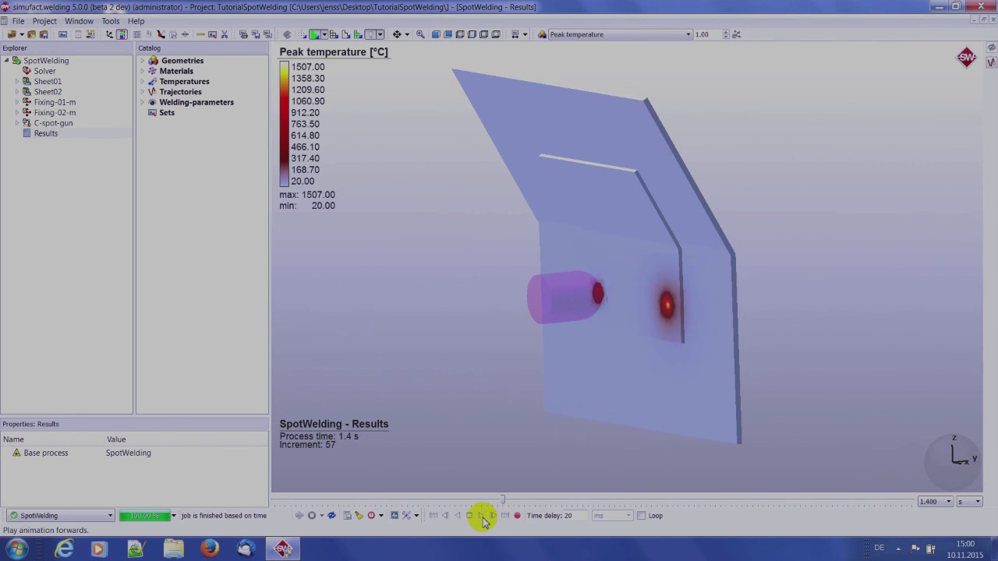
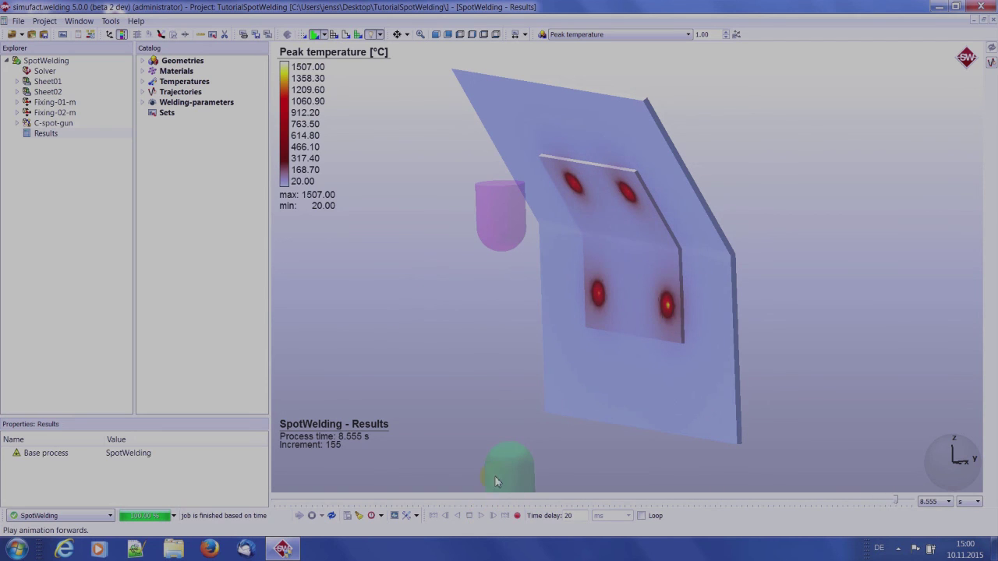
Orbit and zoom in on Sheet01's two weld spots in the 10.0 s peak temperature result
mouse_move(541, 382)
mouse_down()
mouse_move(487, 386)
mouse_move(507, 379)
mouse_move(509, 356)
mouse_move(530, 383)
mouse_move(534, 366)
mouse_up()
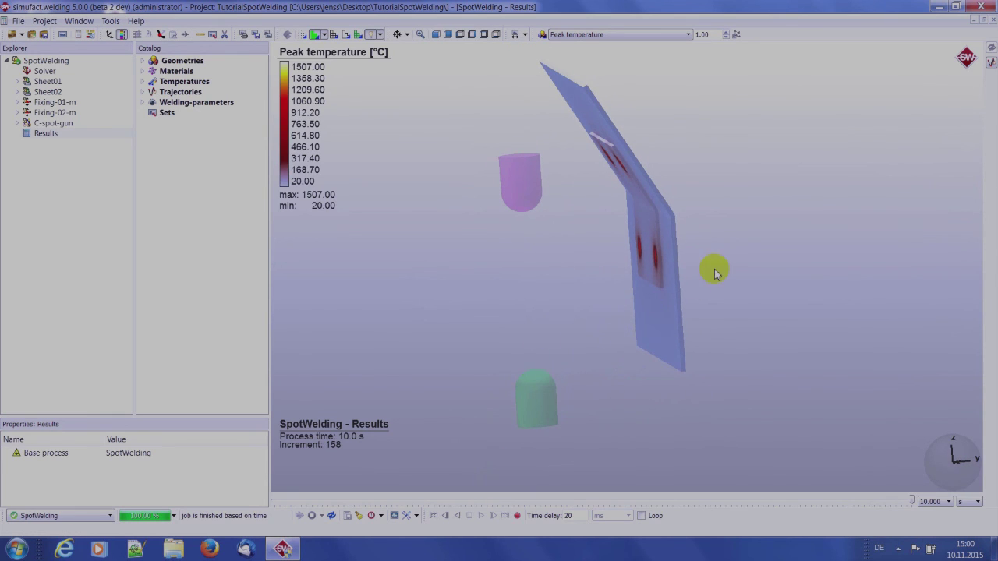
drag(717, 258, 582, 138)
scroll(553, 212, up, 5)
scroll(631, 300, down, 2)
drag(631, 300, 587, 263)
scroll(608, 277, up, 3)
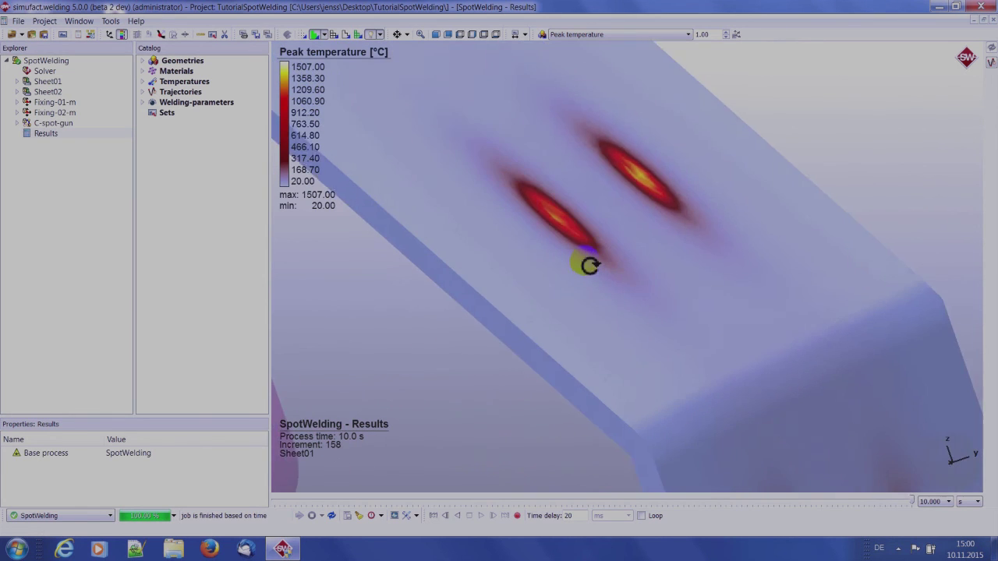
scroll(574, 267, up, 4)
Display the element mesh edges and pan to centre Sheet01's two weld spots
click(334, 34)
click(523, 205)
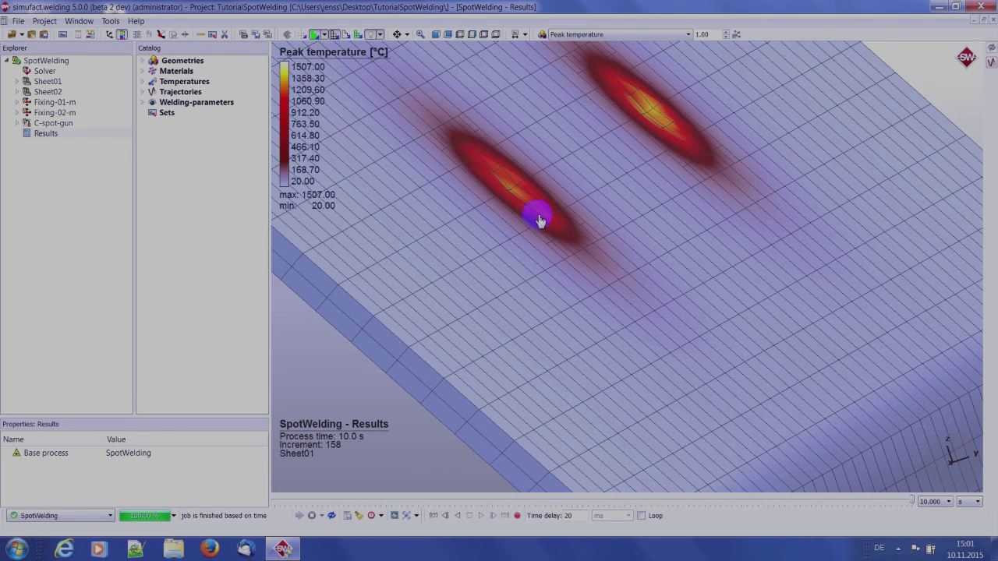
drag(470, 212, 516, 309)
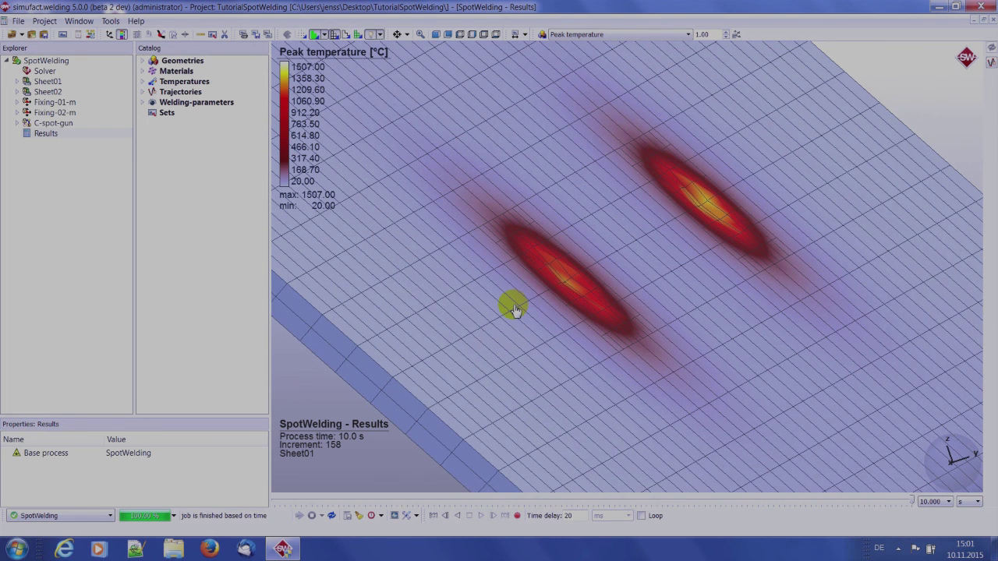